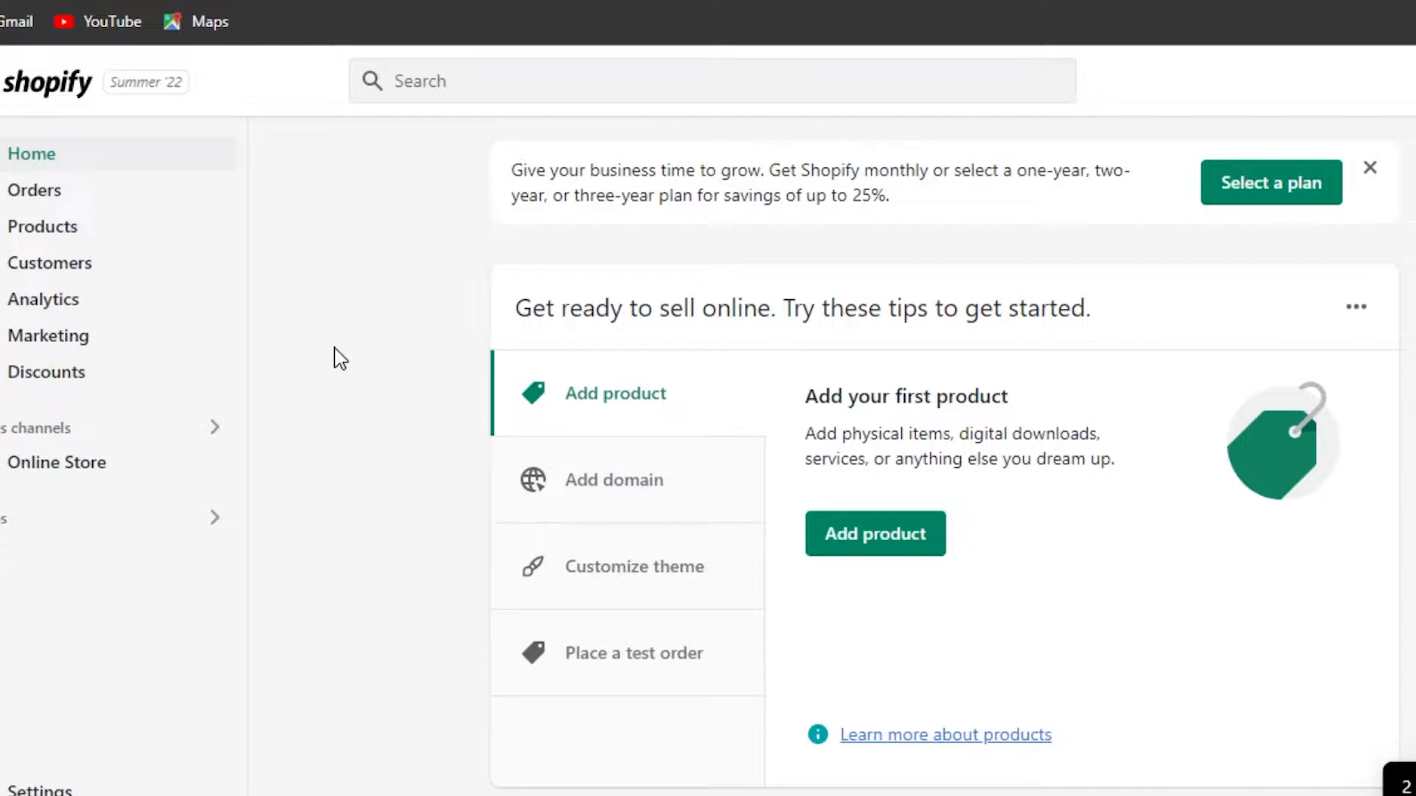
Open the live storefront from the online store's themes and examine its home page sections, including the image banner and multimedia collage
{"action": "left_click", "coordinate": [122, 479]}
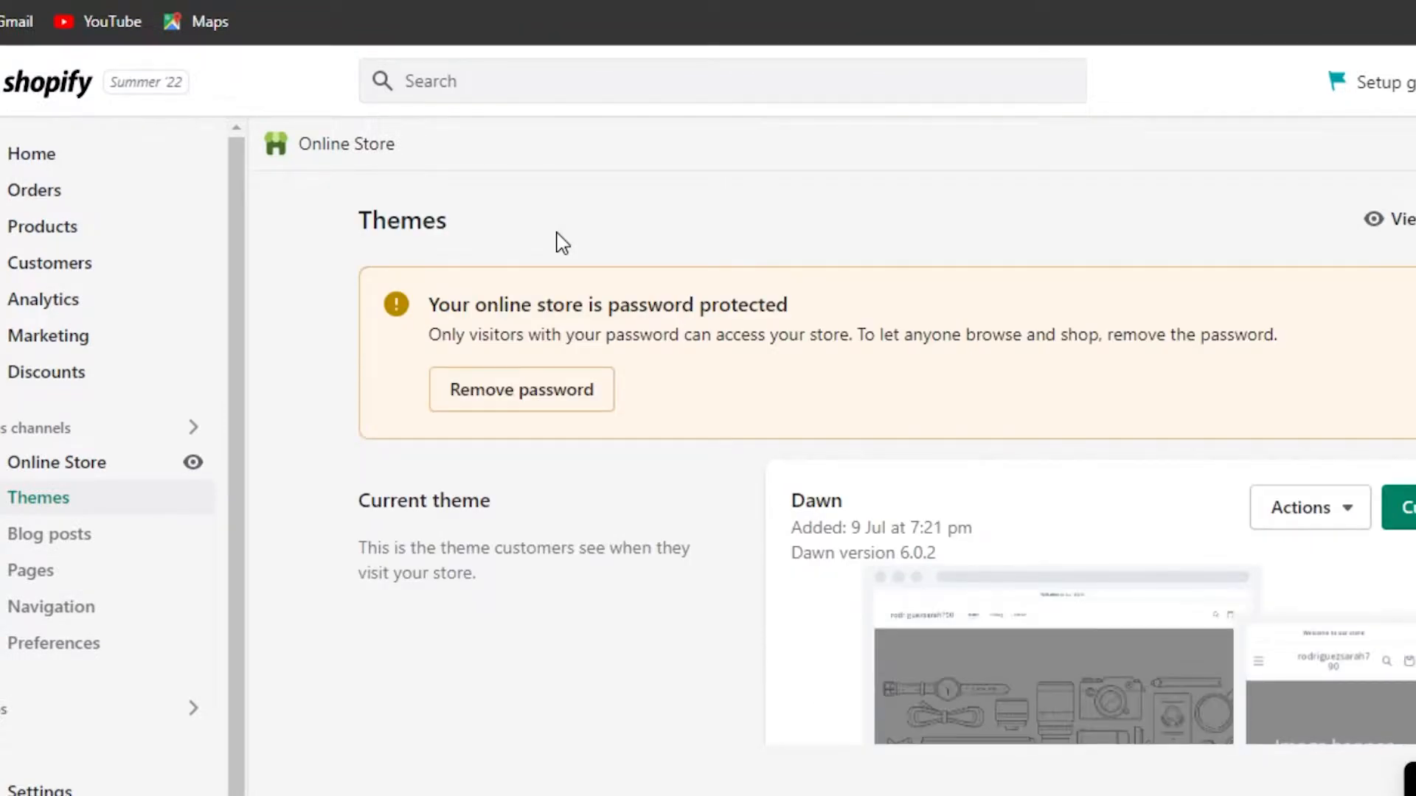
{"action": "left_click", "coordinate": [1405, 219]}
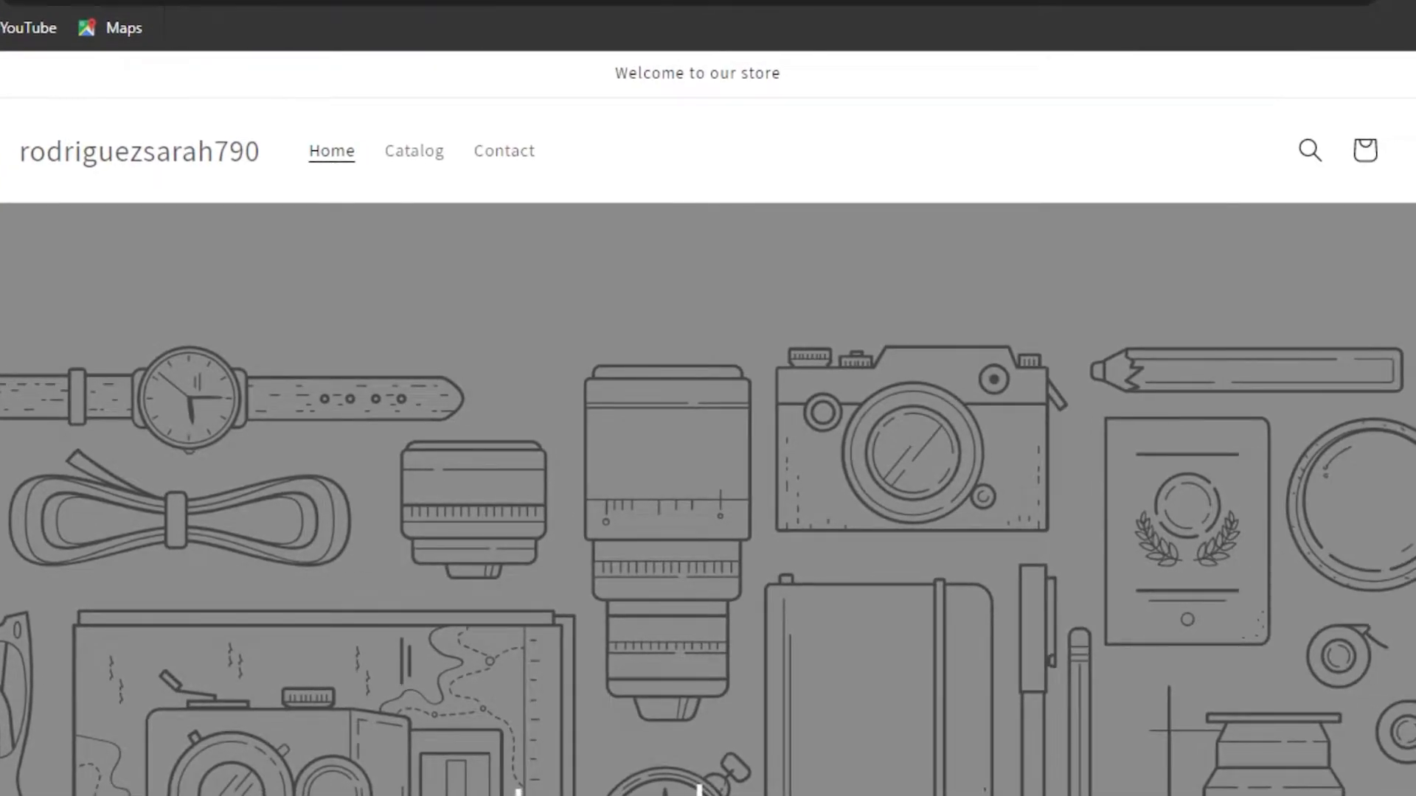
{"action": "scroll", "coordinate": [708, 424], "scroll_direction": "down", "scroll_amount": 10}
{"action": "scroll", "coordinate": [708, 424], "scroll_direction": "up", "scroll_amount": 5}
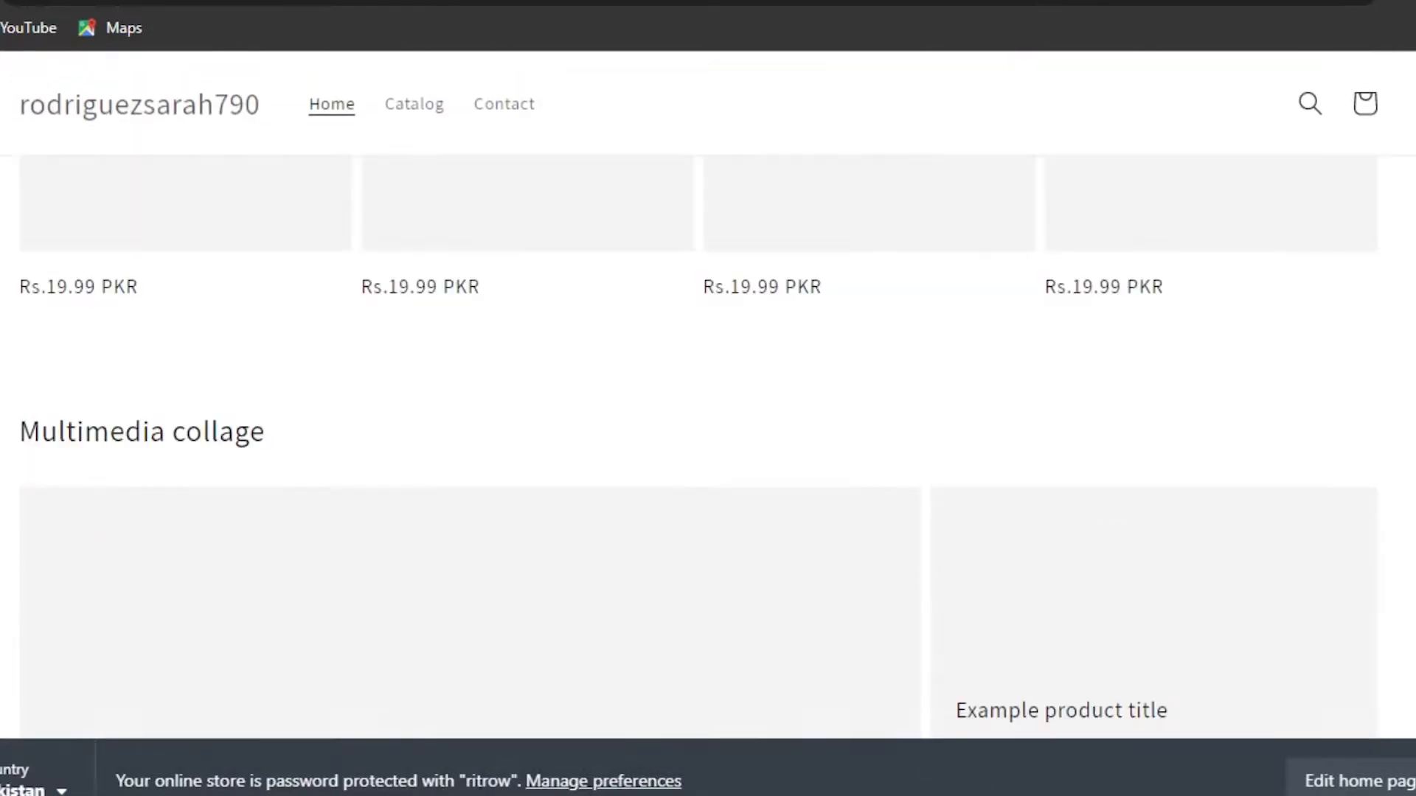
{"action": "scroll", "coordinate": [708, 424], "scroll_direction": "up", "scroll_amount": 10}
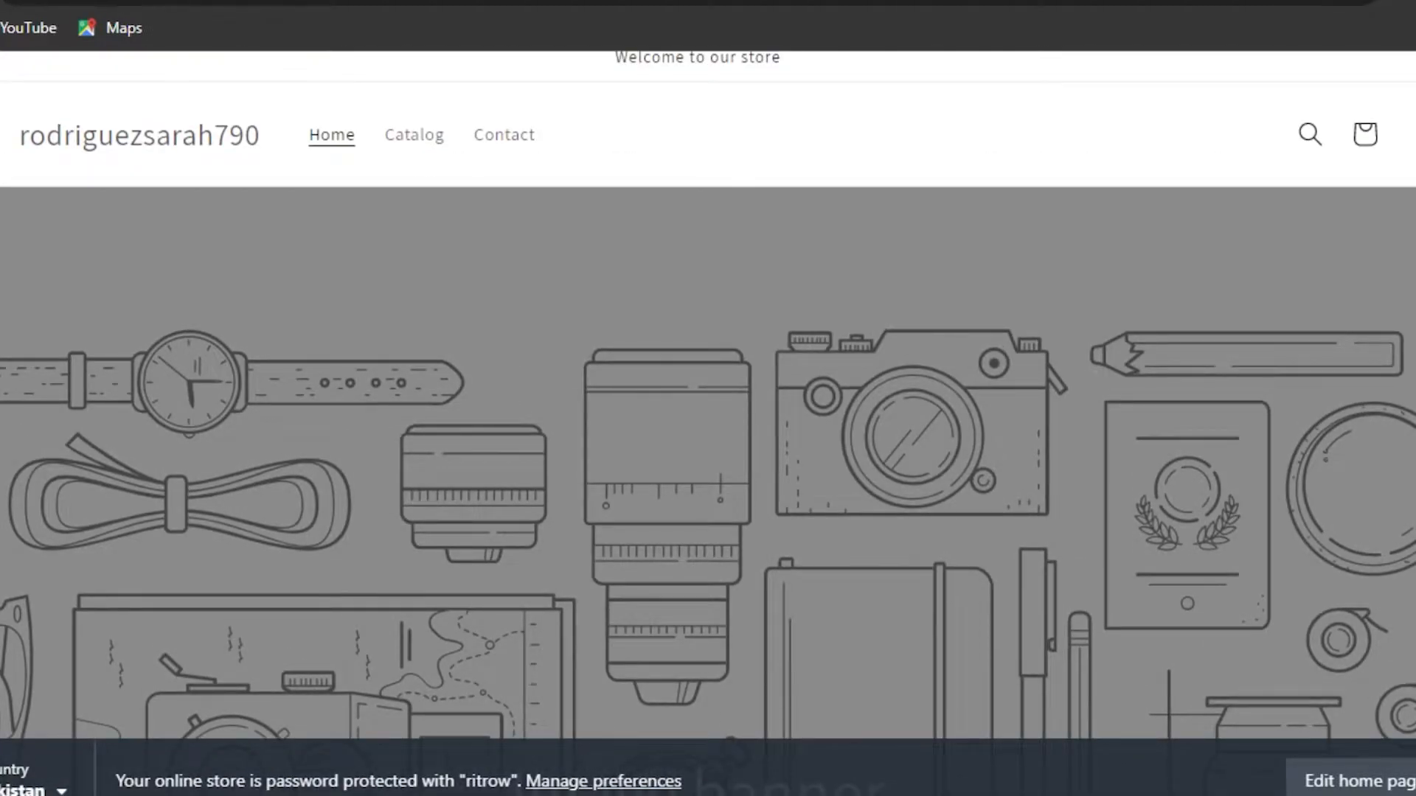
{"action": "scroll", "coordinate": [663, 378], "scroll_direction": "down", "scroll_amount": 8}
{"action": "scroll", "coordinate": [663, 377], "scroll_direction": "up", "scroll_amount": 7}
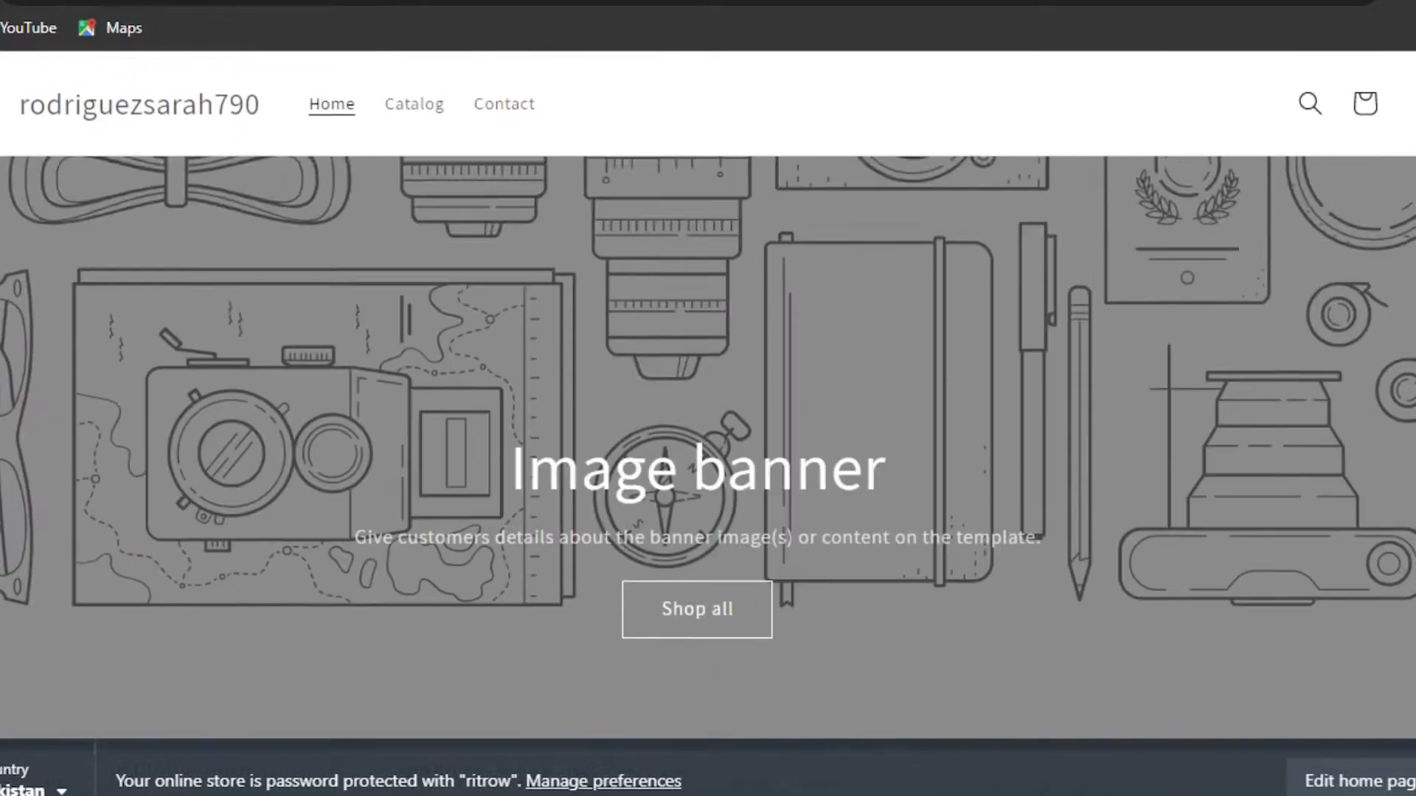
{"action": "scroll", "coordinate": [664, 377], "scroll_direction": "down", "scroll_amount": 10}
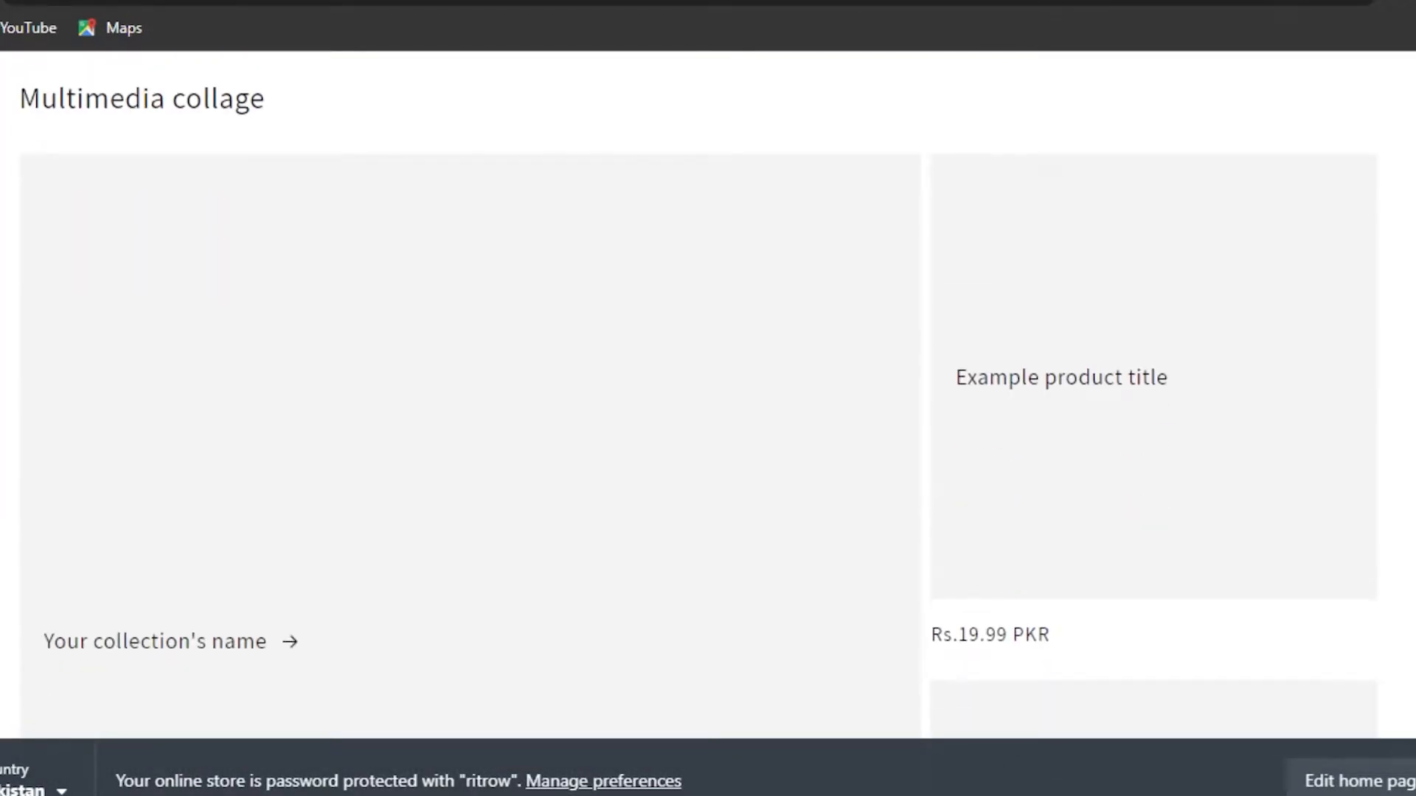
{"action": "scroll", "coordinate": [663, 377], "scroll_direction": "down", "scroll_amount": 5}
{"action": "scroll", "coordinate": [664, 377], "scroll_direction": "up", "scroll_amount": 8}
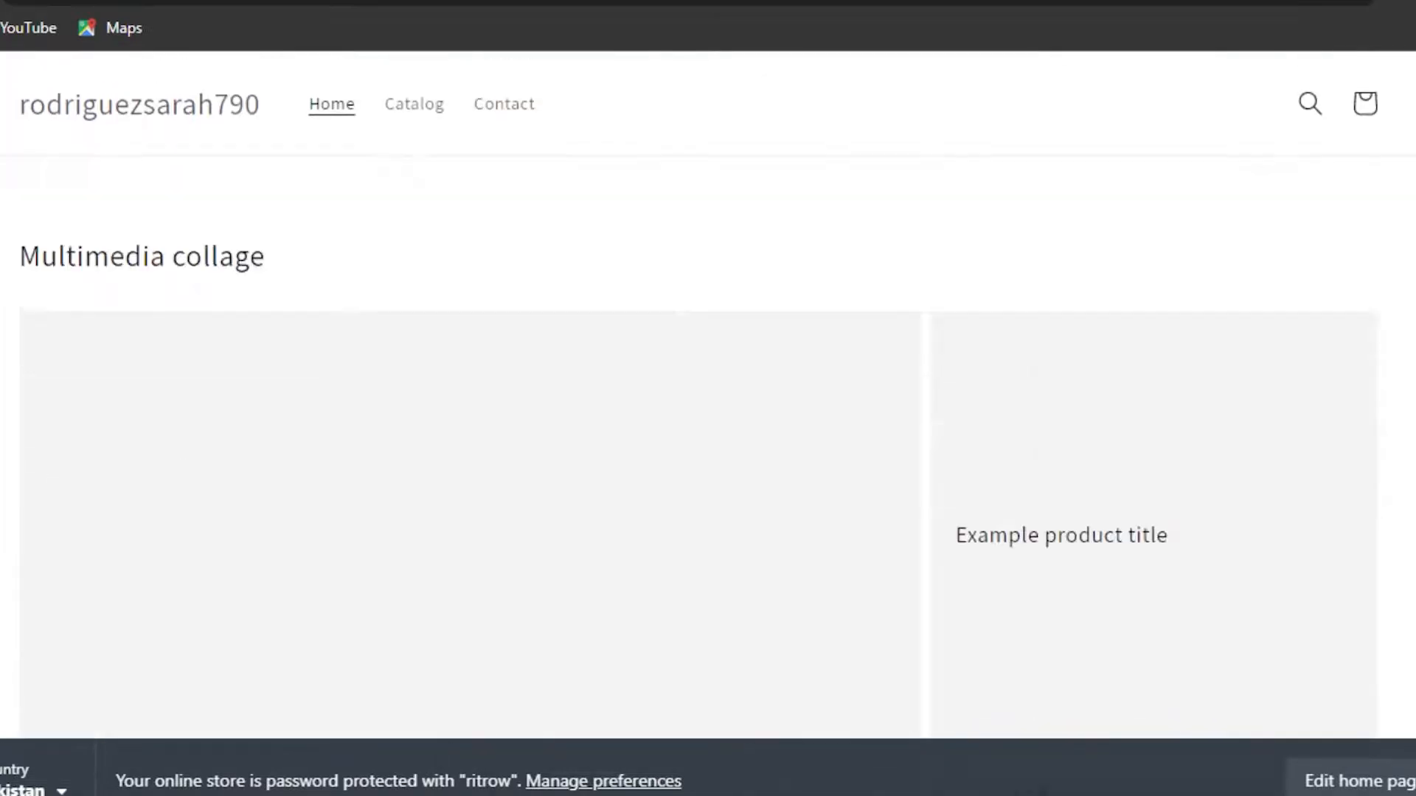
{"action": "scroll", "coordinate": [664, 377], "scroll_direction": "up", "scroll_amount": 6}
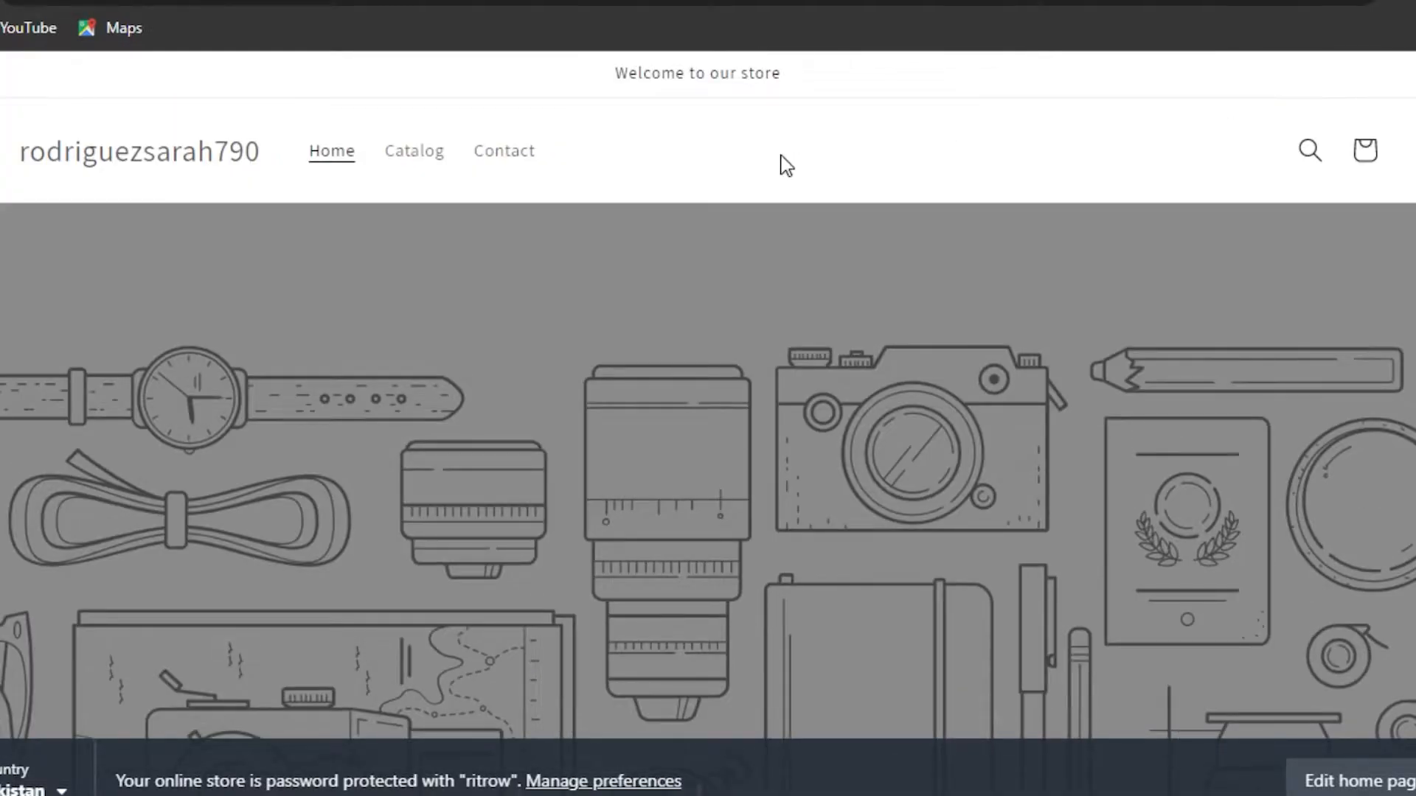
{"action": "key", "text": "ctrl+shift+Tab"}
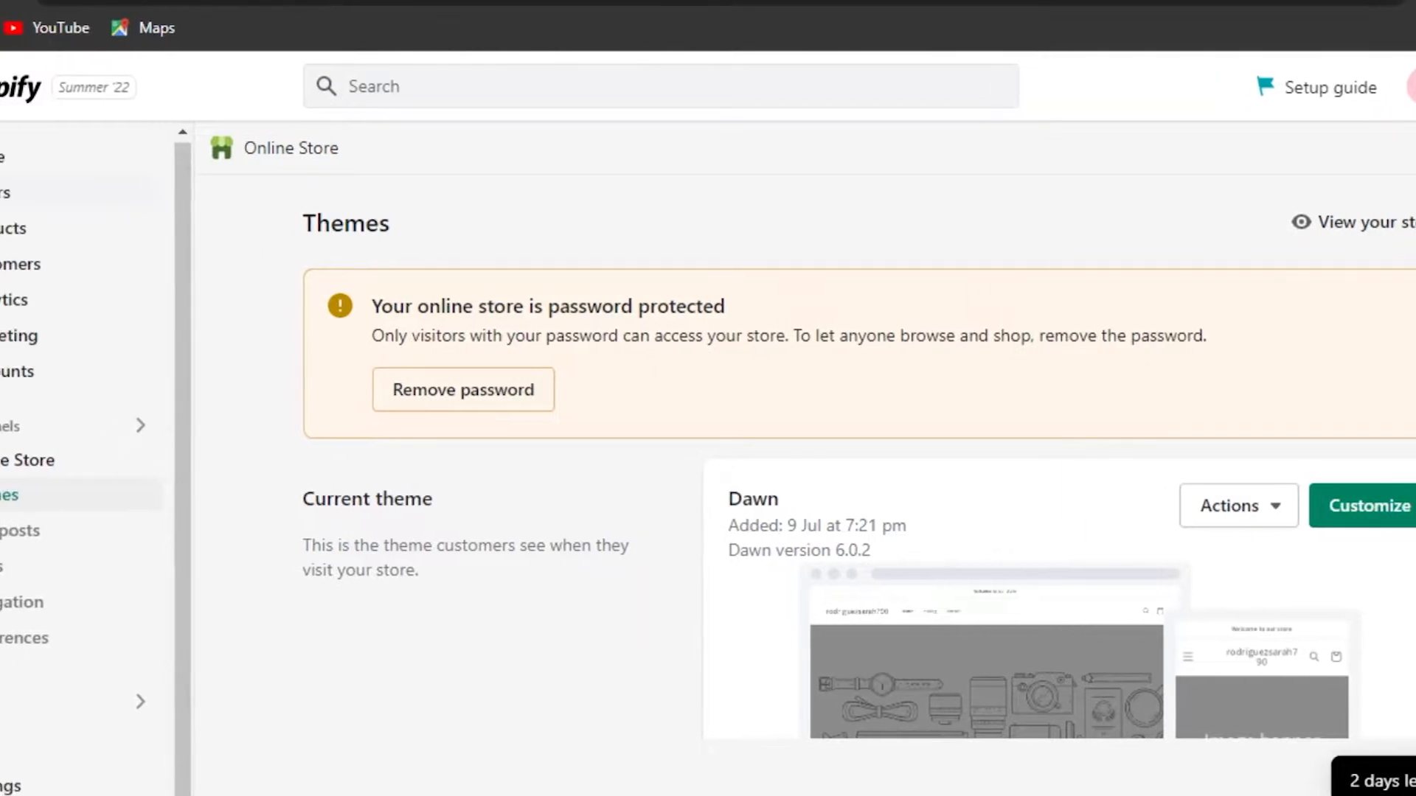
Switch to the Shopify App Store and search it for "gempages"
{"action": "left_click", "coordinate": [46, 166]}
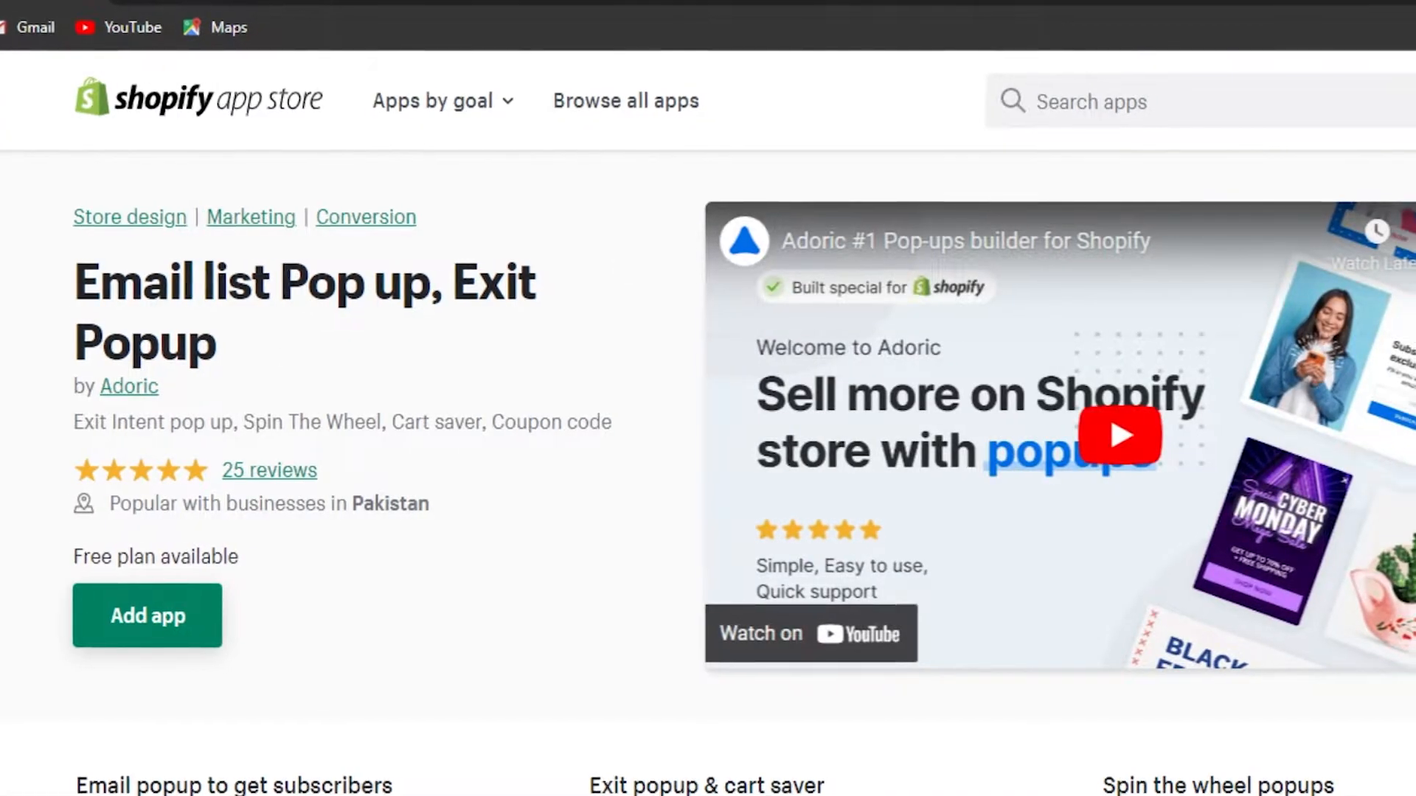
{"action": "scroll", "coordinate": [708, 443], "scroll_direction": "down", "scroll_amount": 10}
{"action": "scroll", "coordinate": [708, 443], "scroll_direction": "down", "scroll_amount": 6}
{"action": "scroll", "coordinate": [708, 442], "scroll_direction": "up", "scroll_amount": 20}
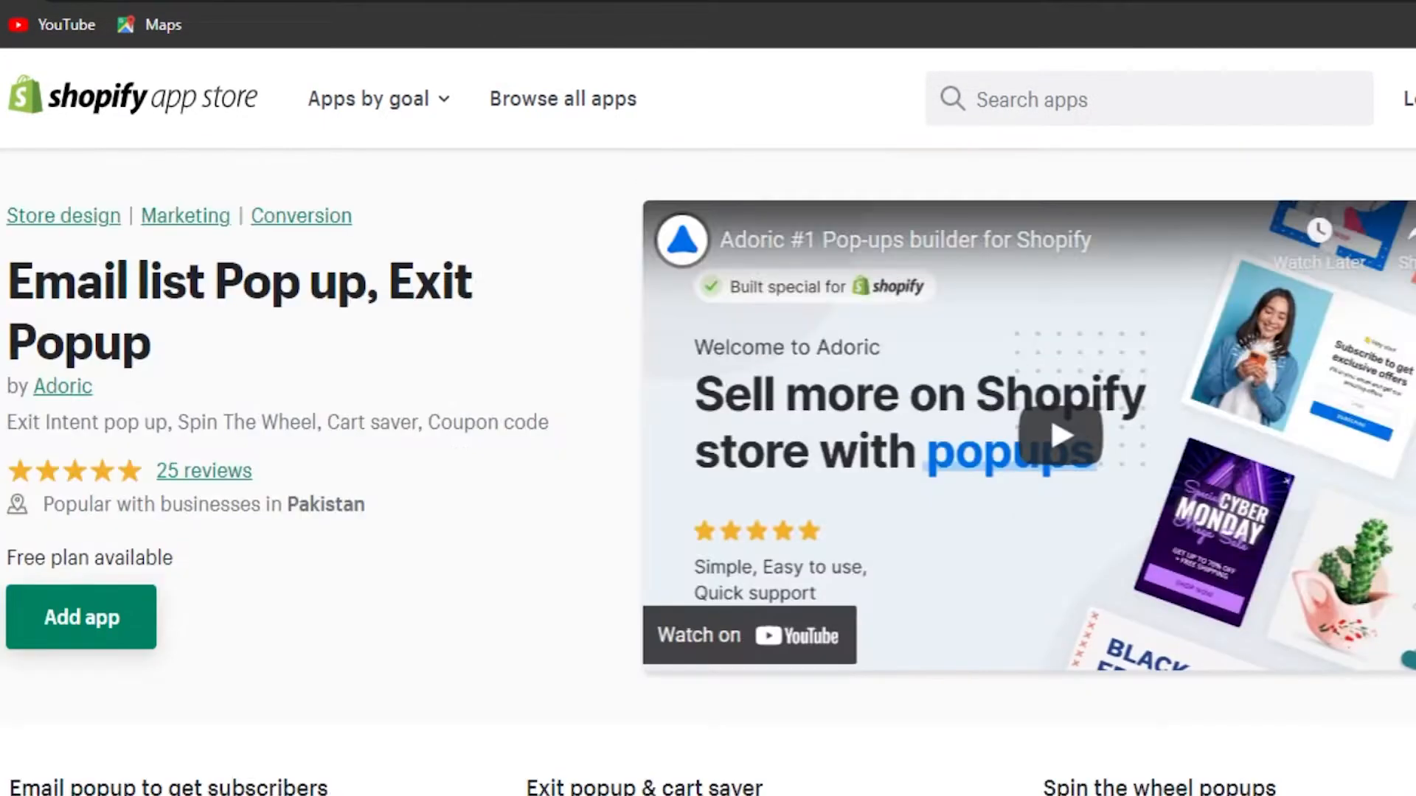
{"action": "left_click", "coordinate": [1210, 94]}
{"action": "type", "text": "gem"}
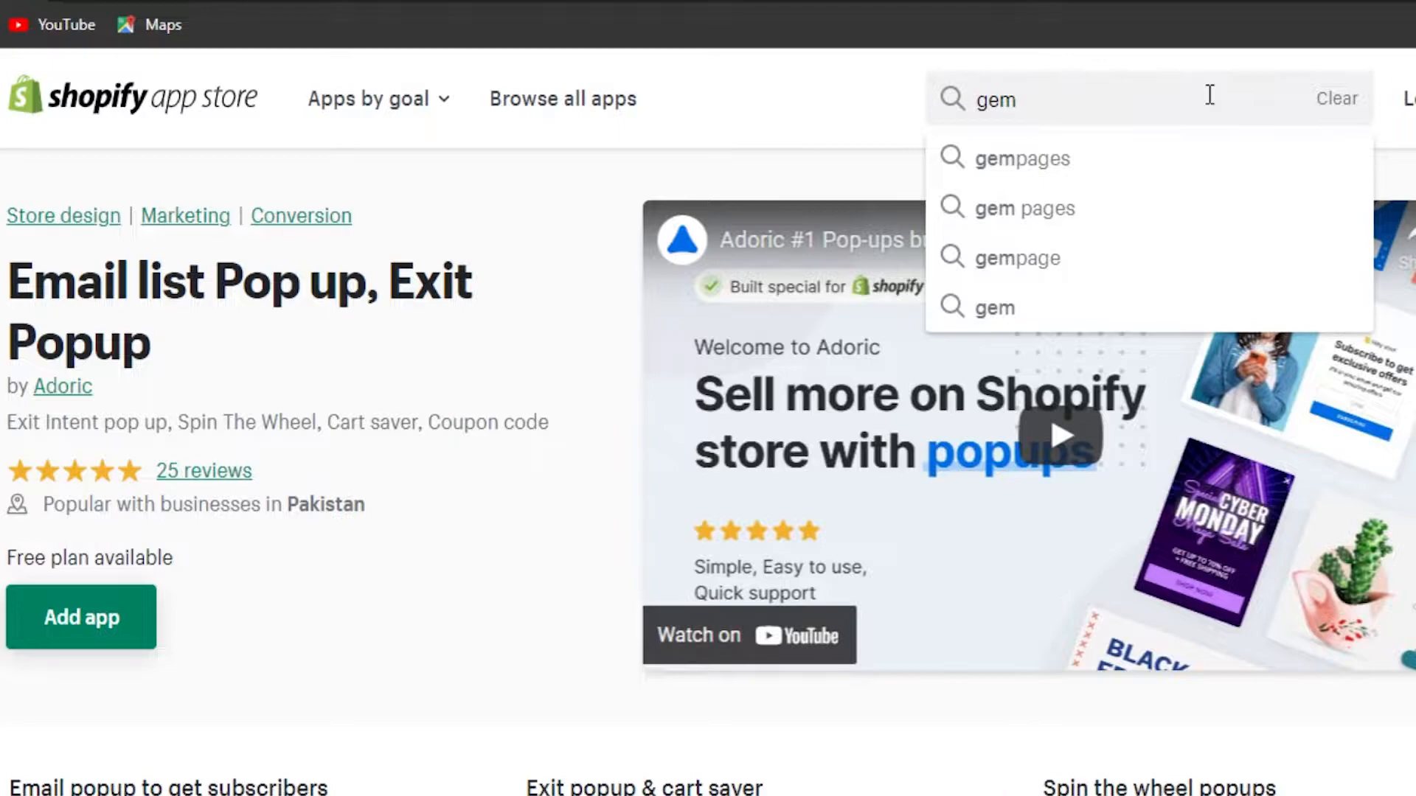
{"action": "left_click", "coordinate": [1115, 174]}
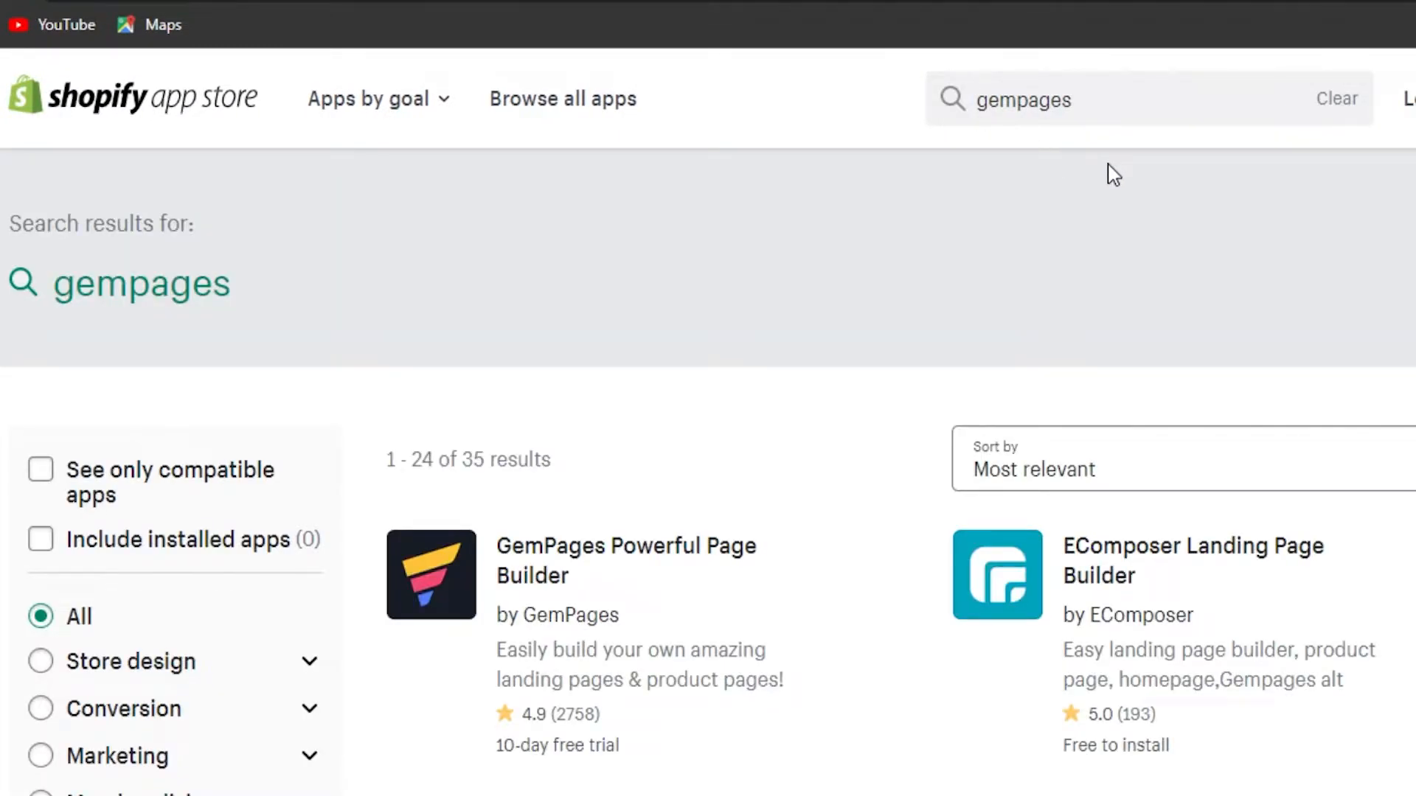
Add the GemPages Powerful Page Builder app from the search results and install it on the store
{"action": "scroll", "coordinate": [1071, 289], "scroll_direction": "down", "scroll_amount": 3}
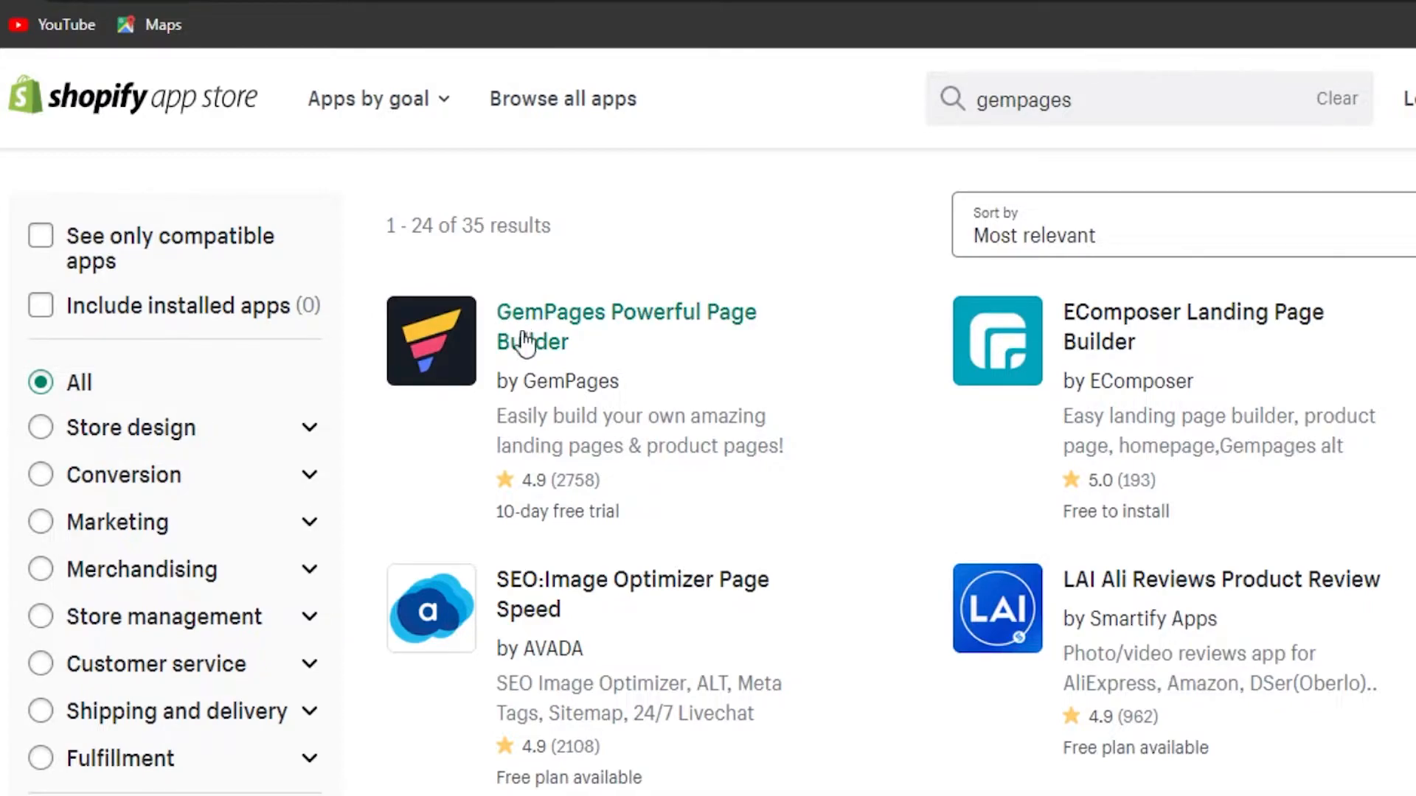
{"action": "left_click", "coordinate": [455, 343]}
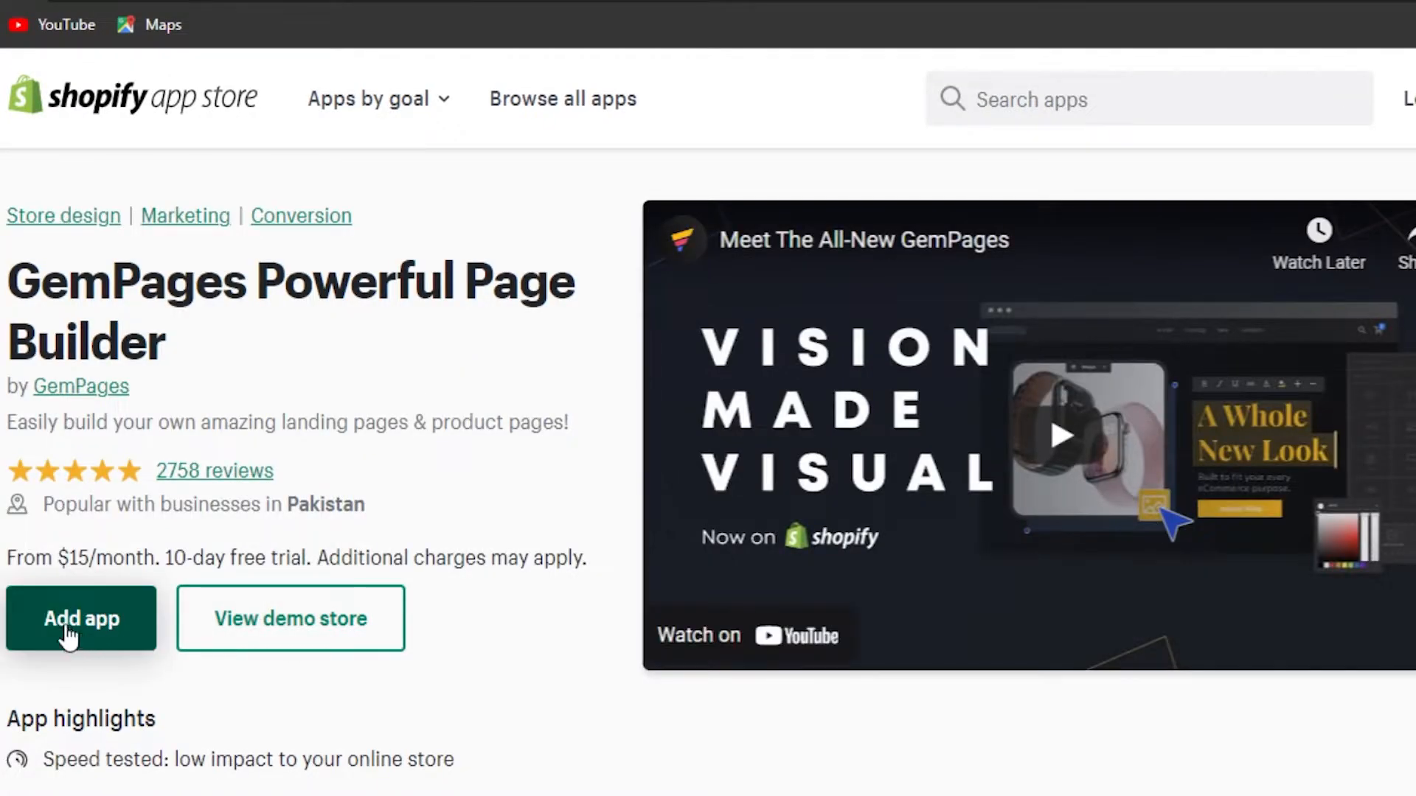
{"action": "left_click", "coordinate": [65, 626]}
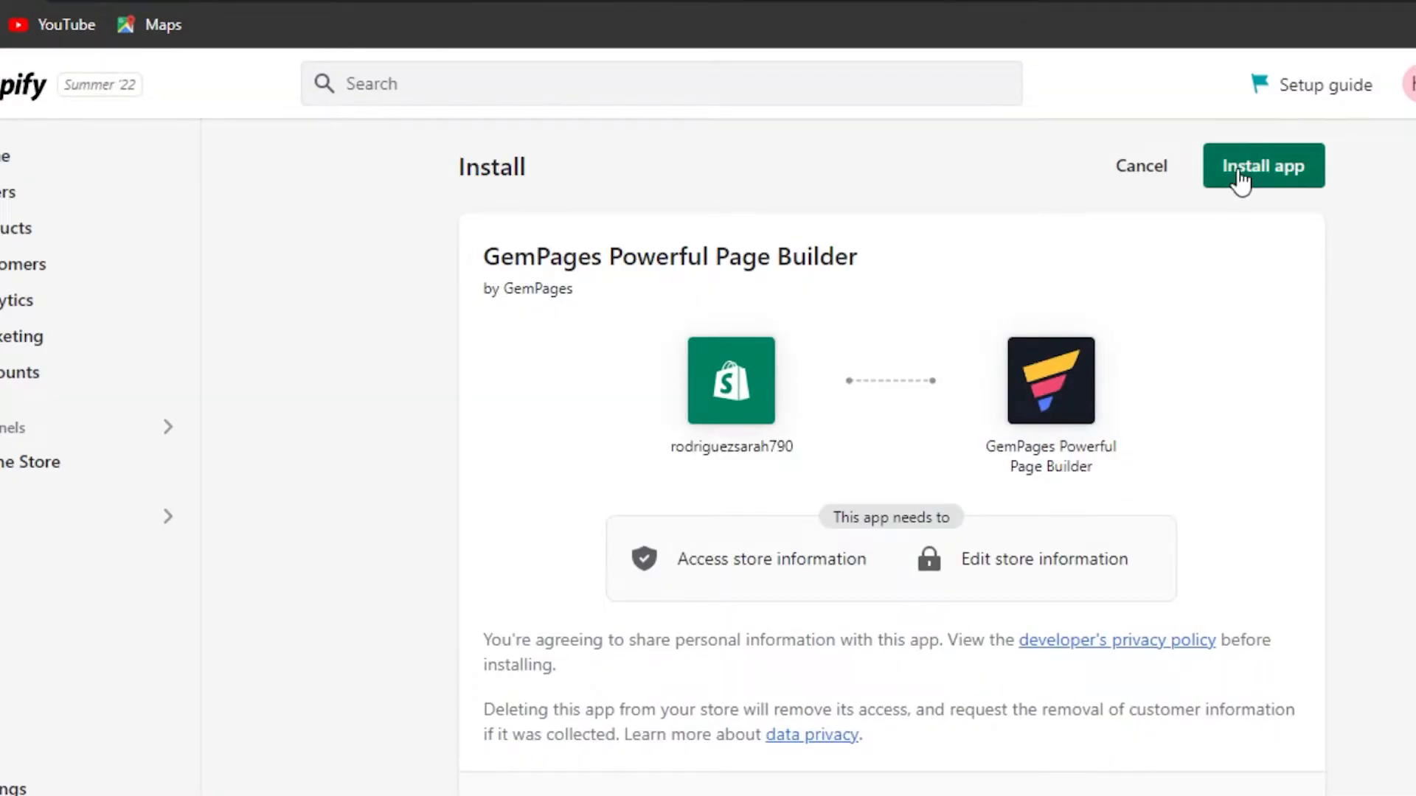
{"action": "left_click", "coordinate": [1271, 167]}
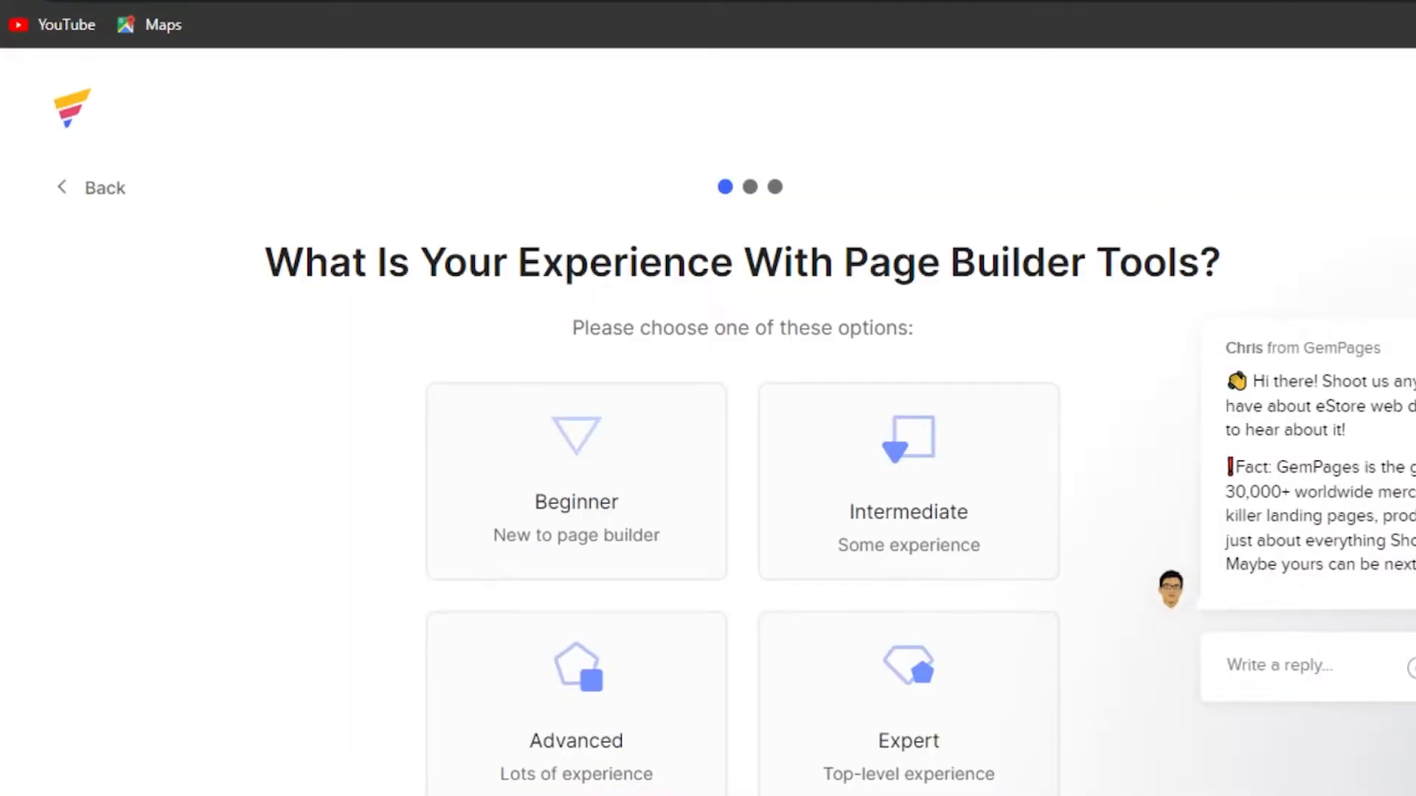
Answer the page builder experience question with Intermediate and continue the setup
{"action": "scroll", "coordinate": [816, 257], "scroll_direction": "down", "scroll_amount": 2}
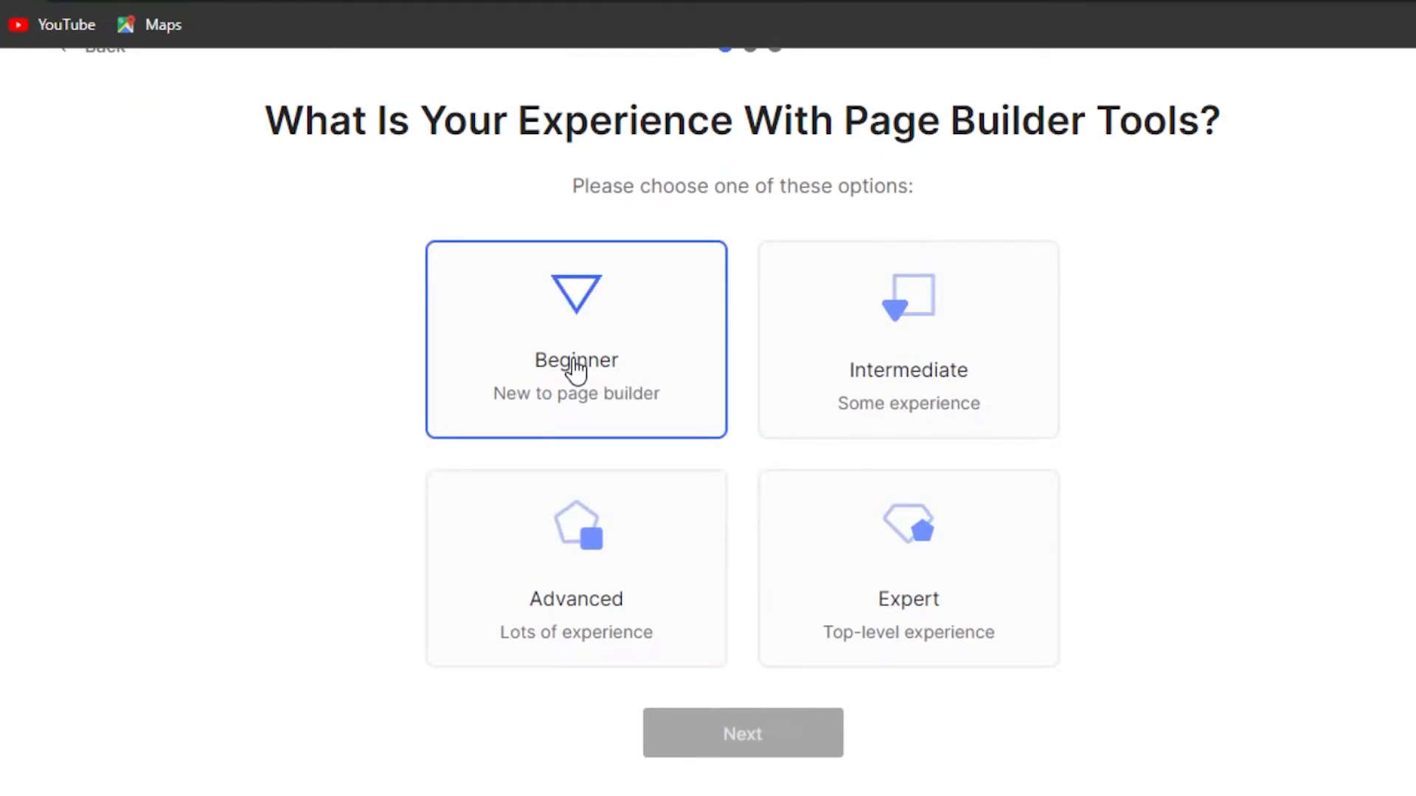
{"action": "left_click", "coordinate": [990, 345]}
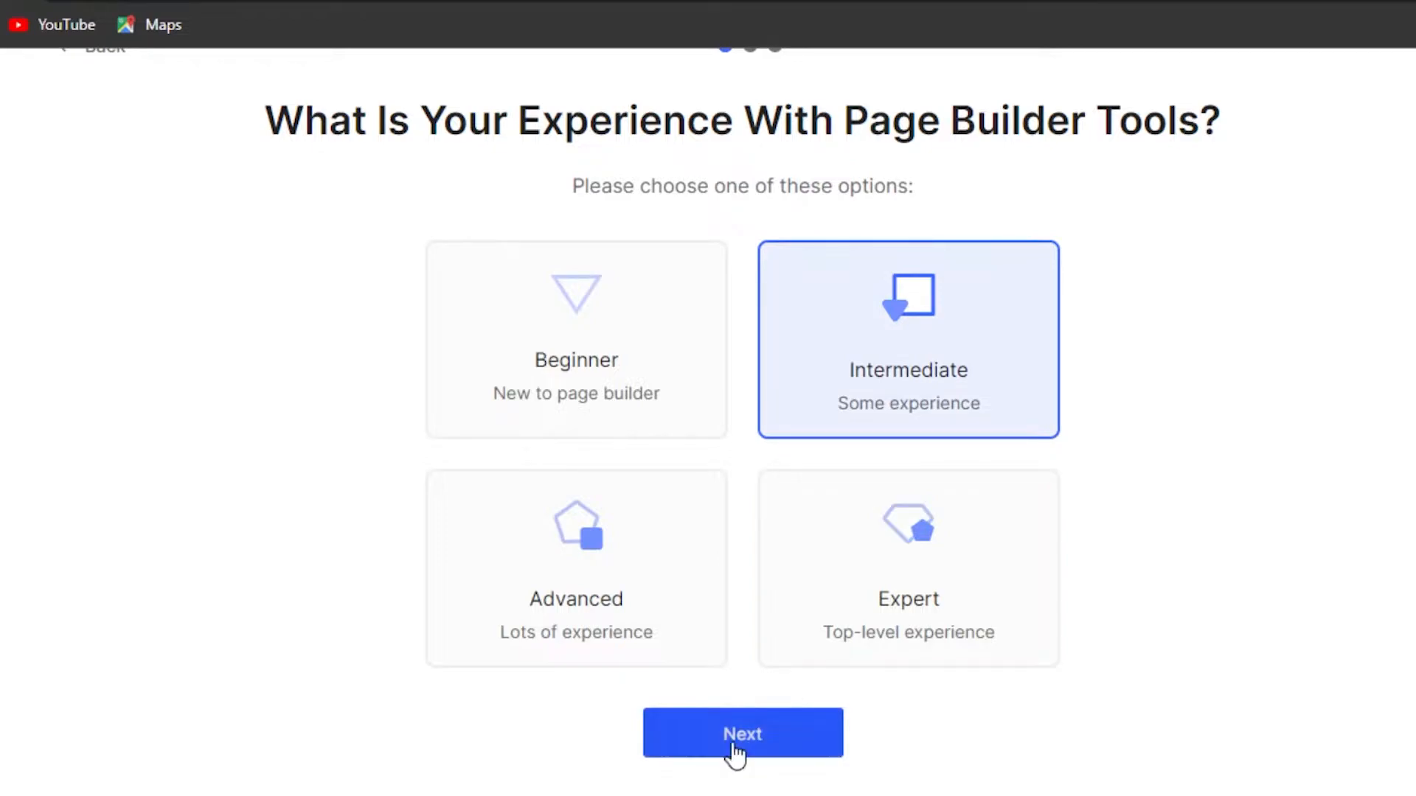
{"action": "left_click", "coordinate": [741, 760]}
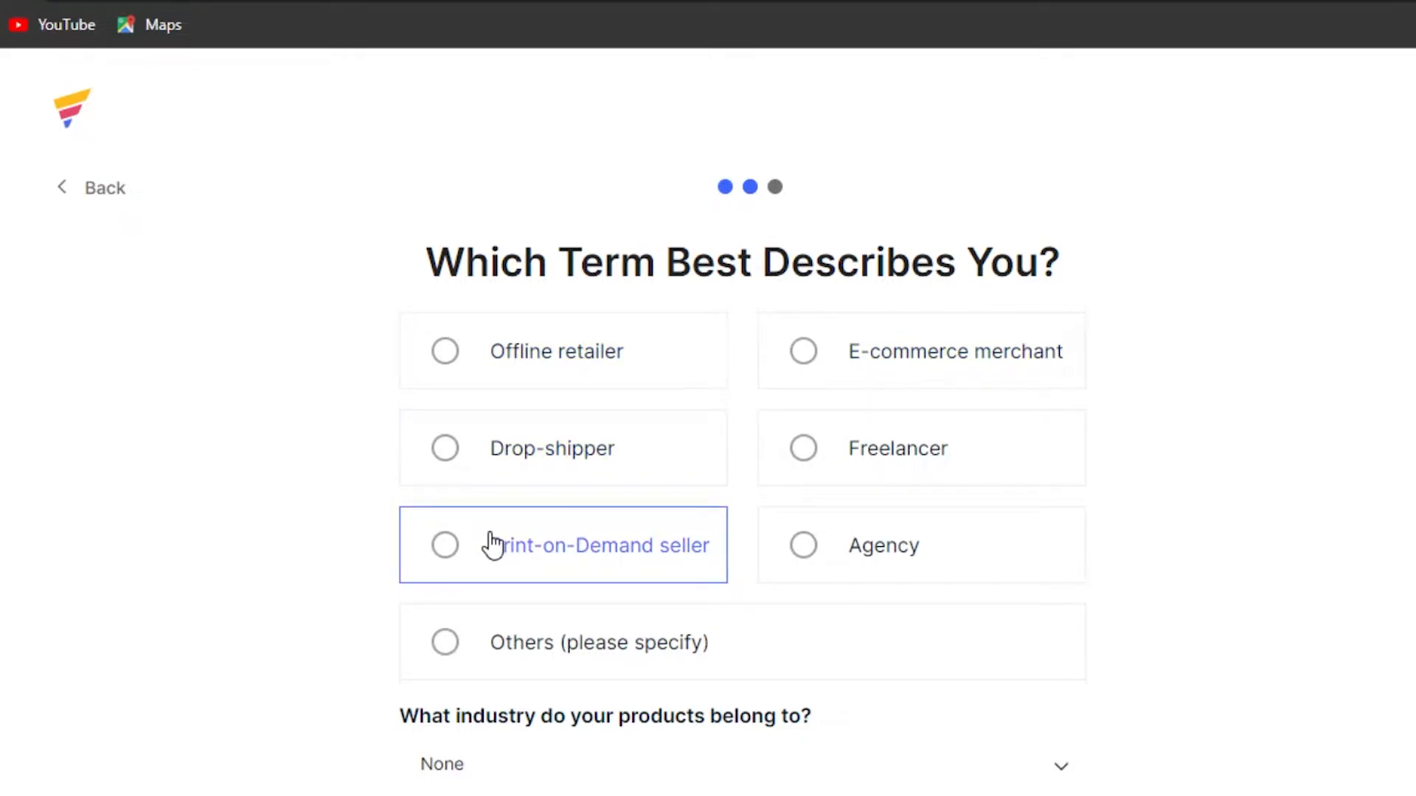
Describe the business as Print-on-Demand seller, set the product industry to Arts, Crafts & Photography, and continue
{"action": "left_click", "coordinate": [449, 558]}
{"action": "left_click", "coordinate": [805, 451]}
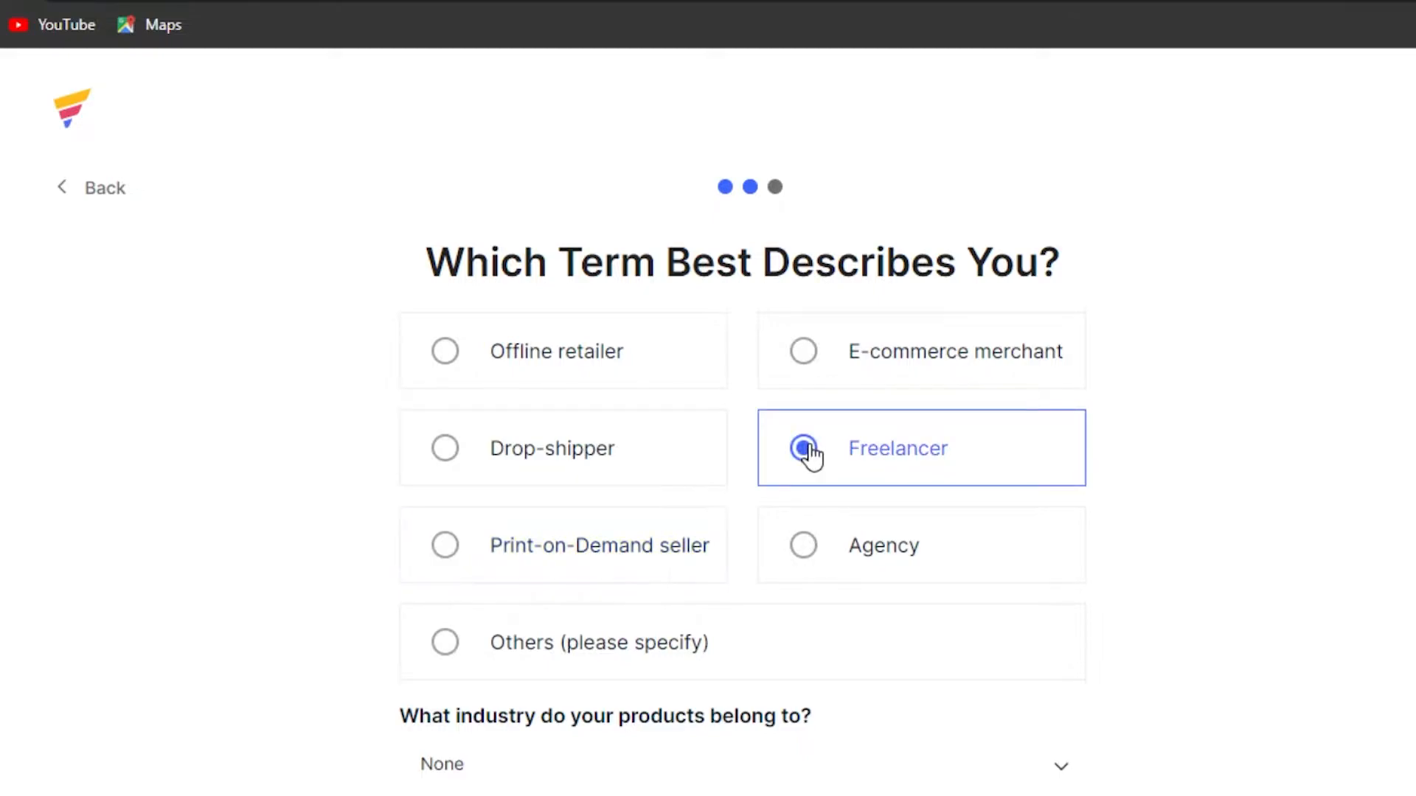
{"action": "left_click", "coordinate": [439, 564]}
{"action": "scroll", "coordinate": [707, 443], "scroll_direction": "down", "scroll_amount": 2}
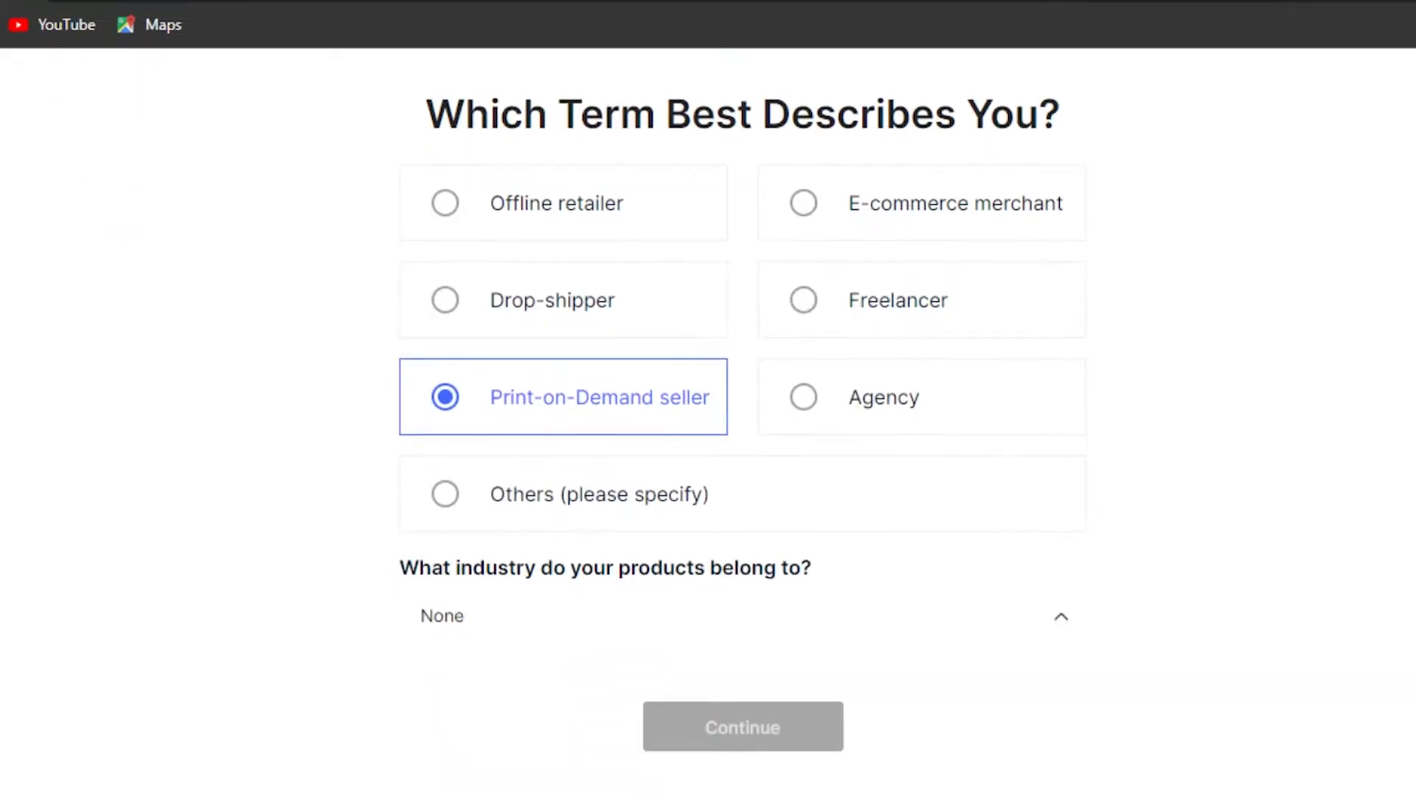
{"action": "left_click", "coordinate": [697, 625]}
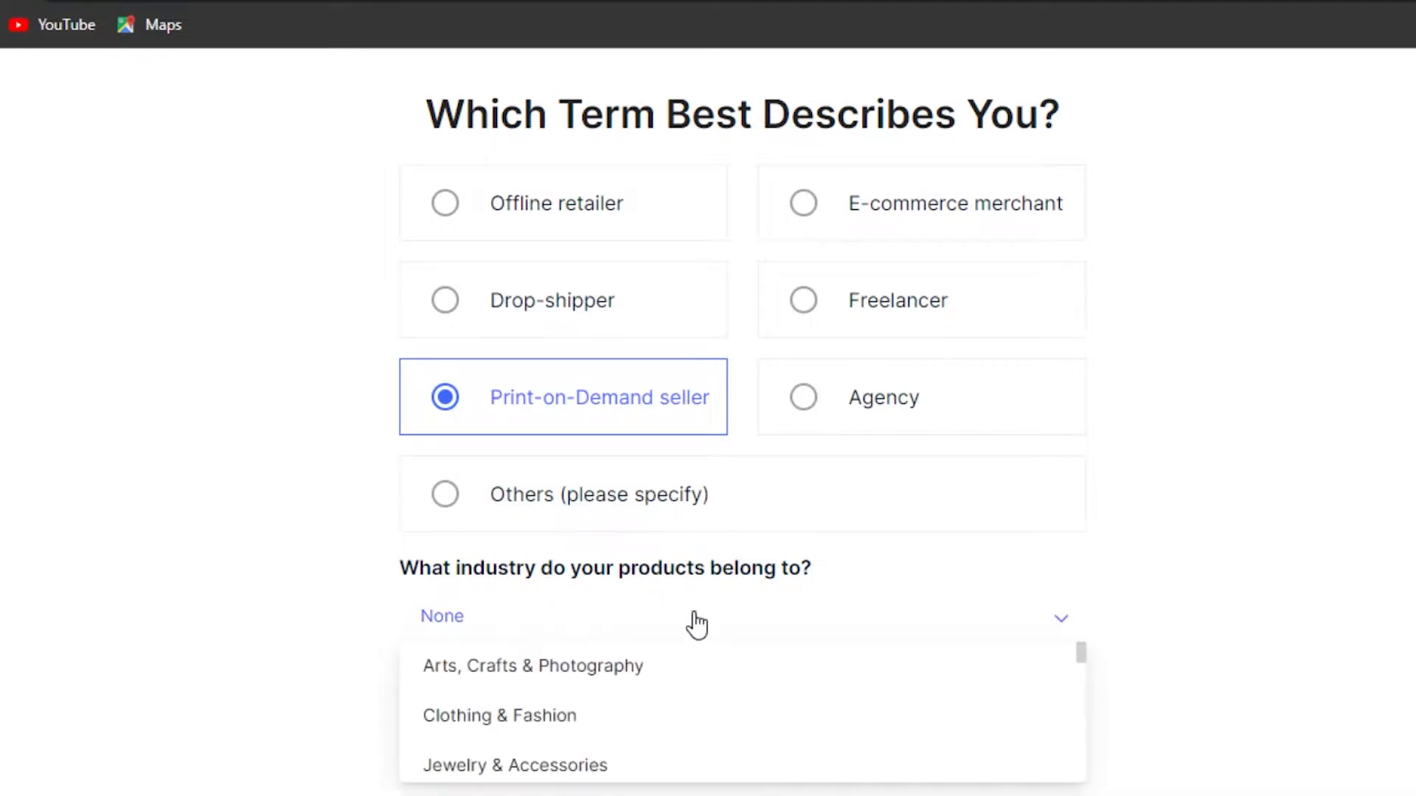
{"action": "left_click", "coordinate": [535, 669]}
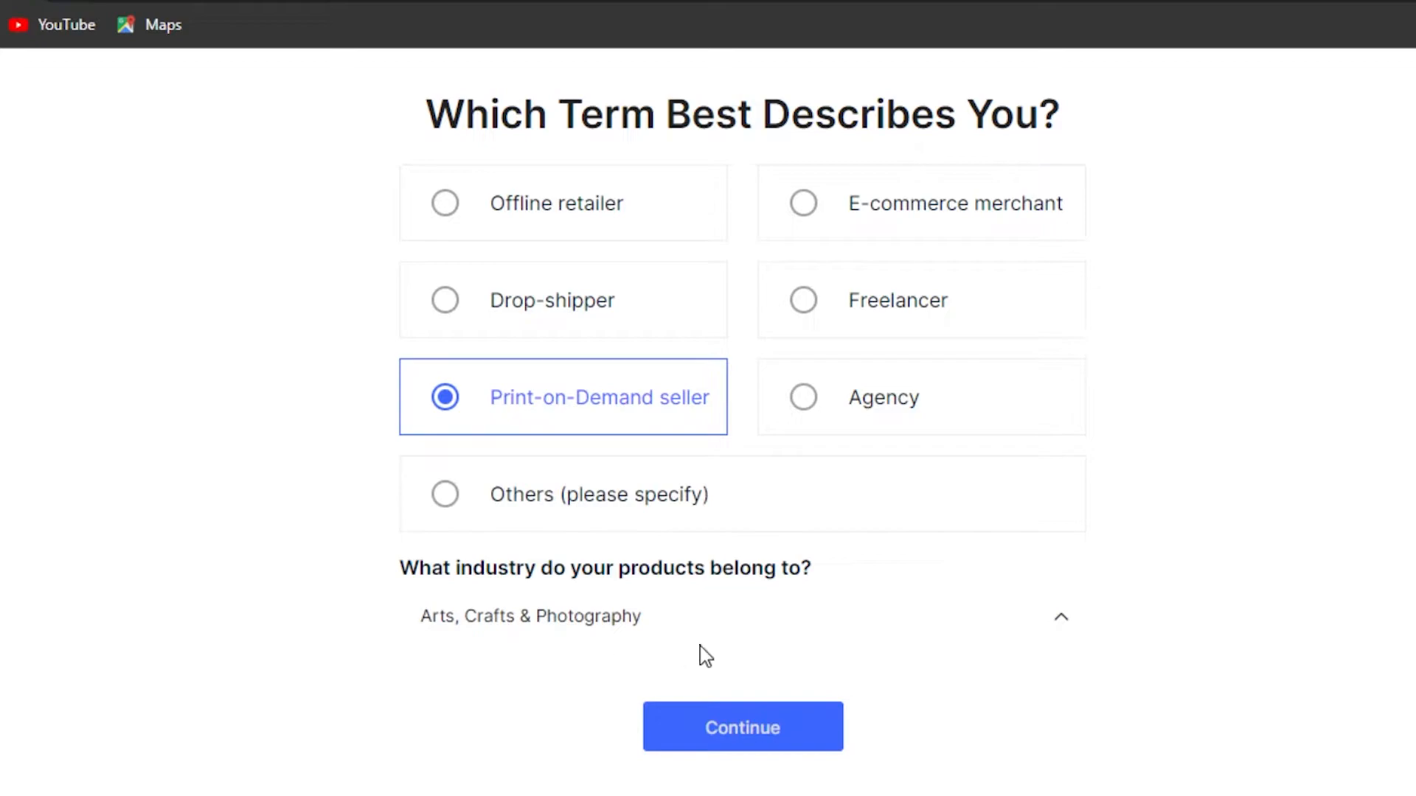
{"action": "left_click", "coordinate": [750, 730]}
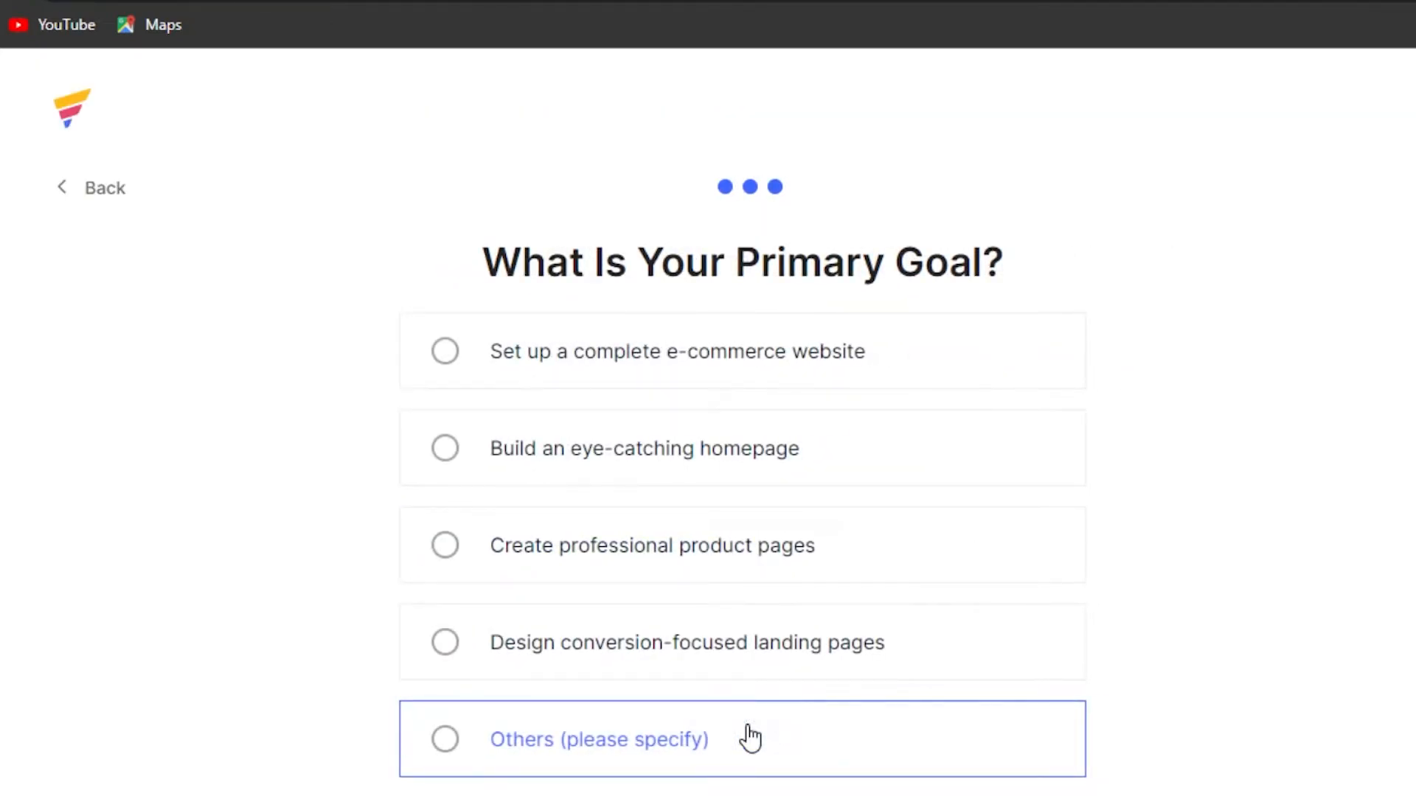
Set the primary goal to "Build an eye-catching homepage" and finish the setup questions
{"action": "scroll", "coordinate": [743, 442], "scroll_direction": "down", "scroll_amount": 2}
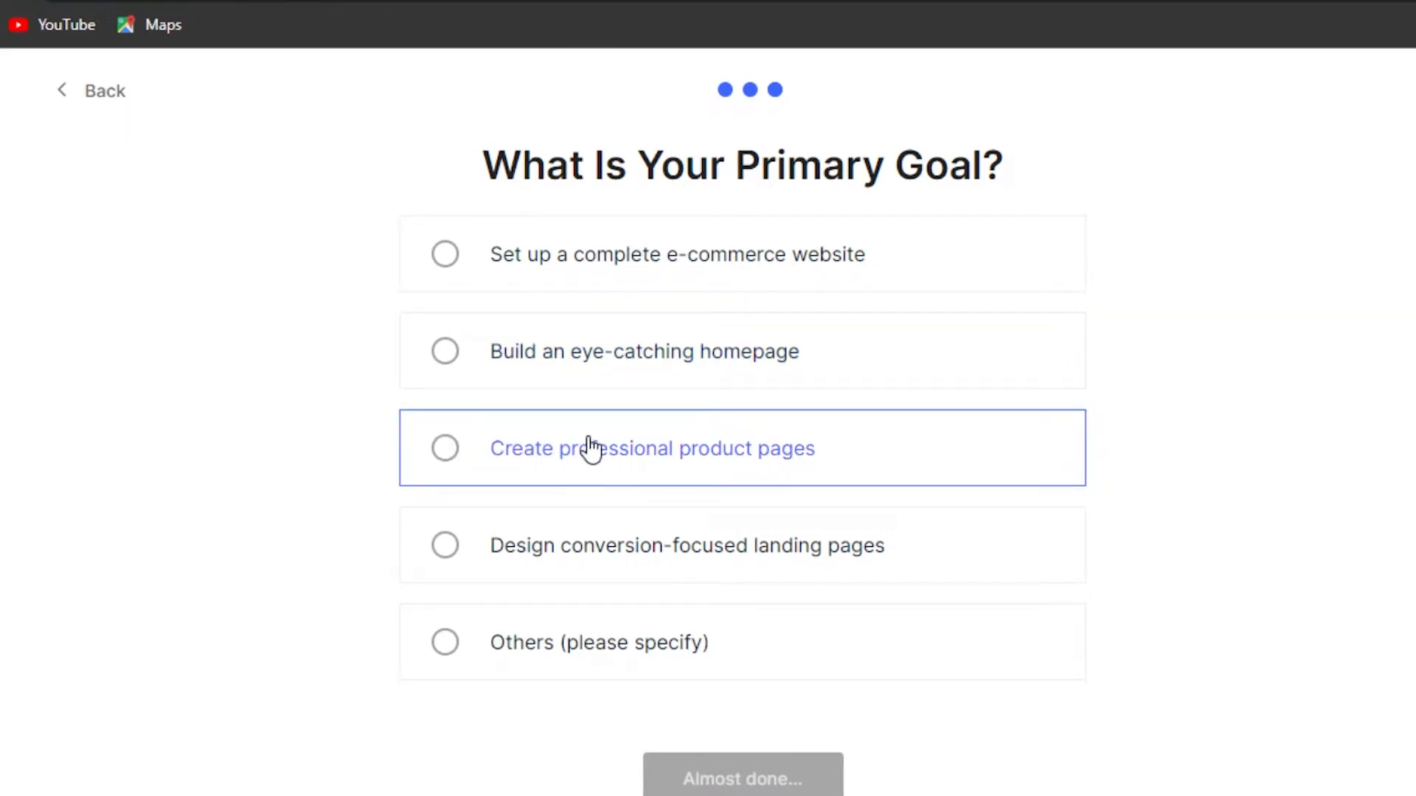
{"action": "left_click", "coordinate": [448, 356]}
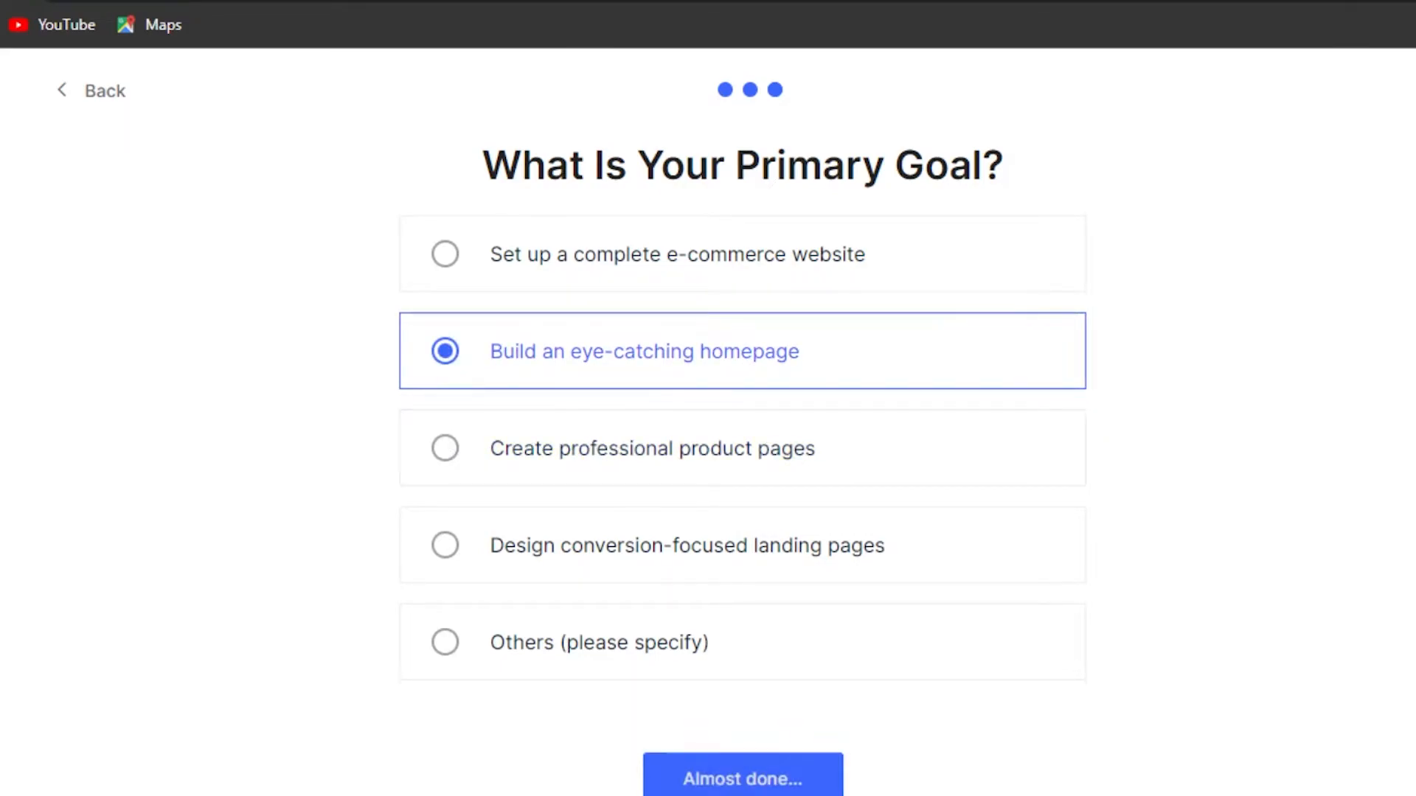
{"action": "left_click", "coordinate": [780, 783]}
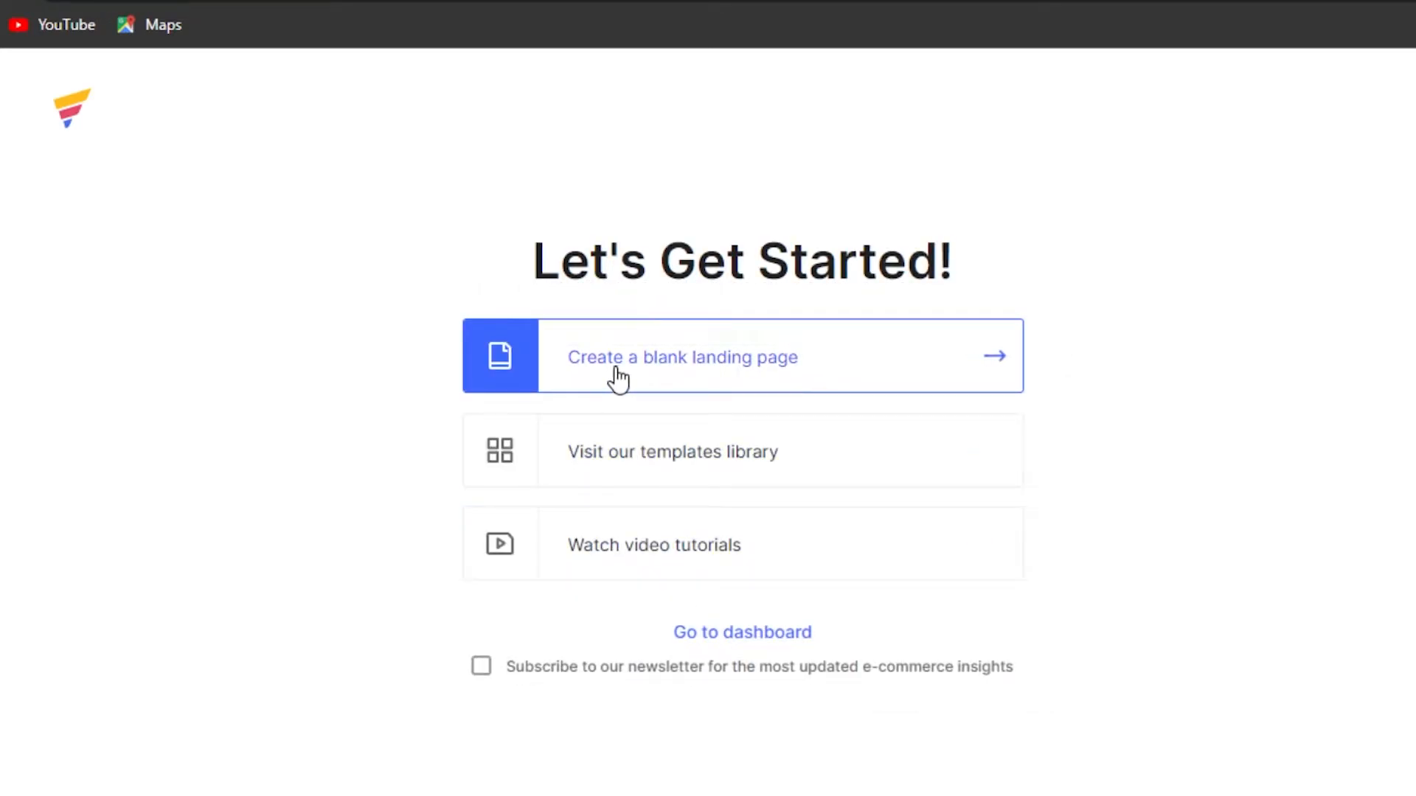
Open the GemPages templates library and examine the available page templates and their categories
{"action": "left_click", "coordinate": [606, 451]}
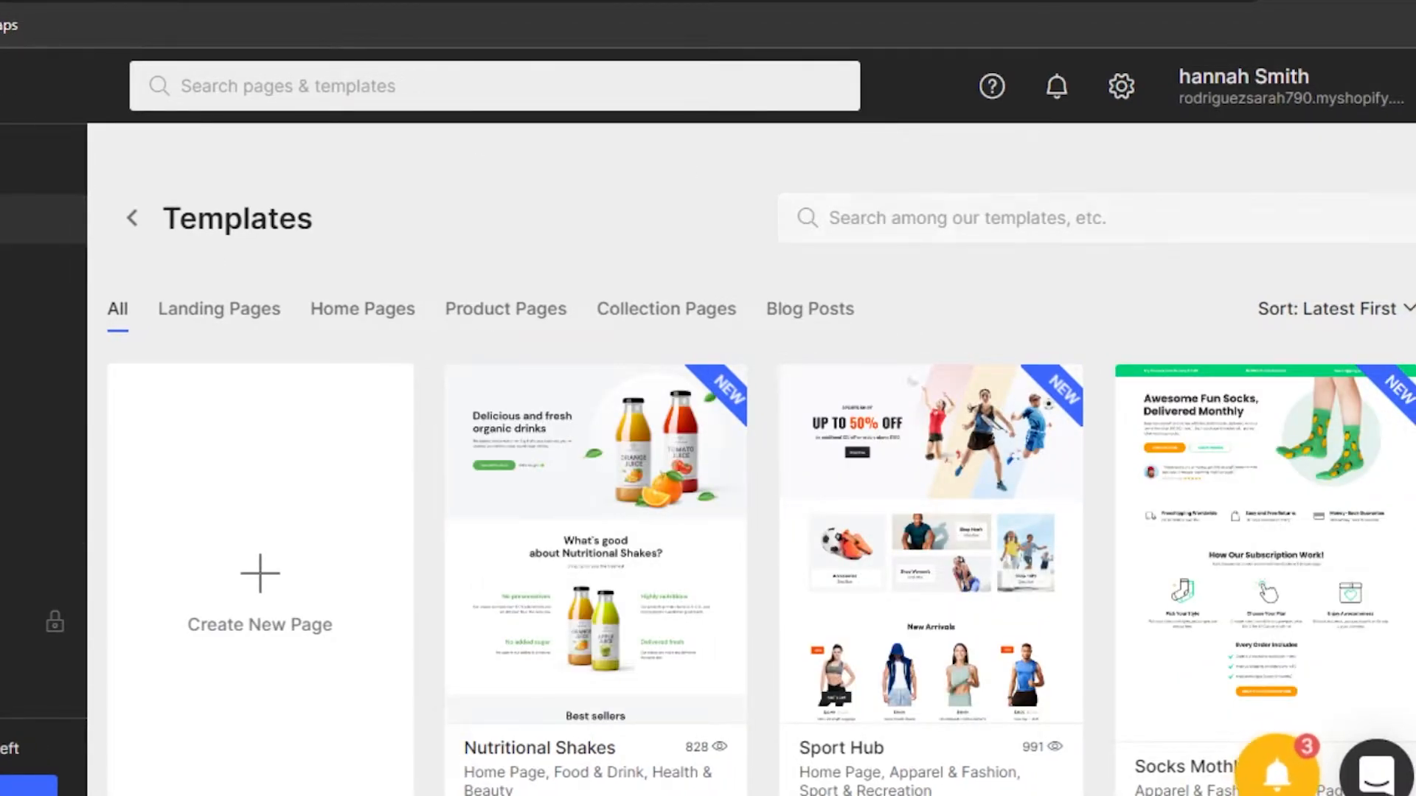
{"action": "scroll", "coordinate": [1376, 227], "scroll_direction": "down", "scroll_amount": 5}
{"action": "scroll", "coordinate": [762, 457], "scroll_direction": "down", "scroll_amount": 9}
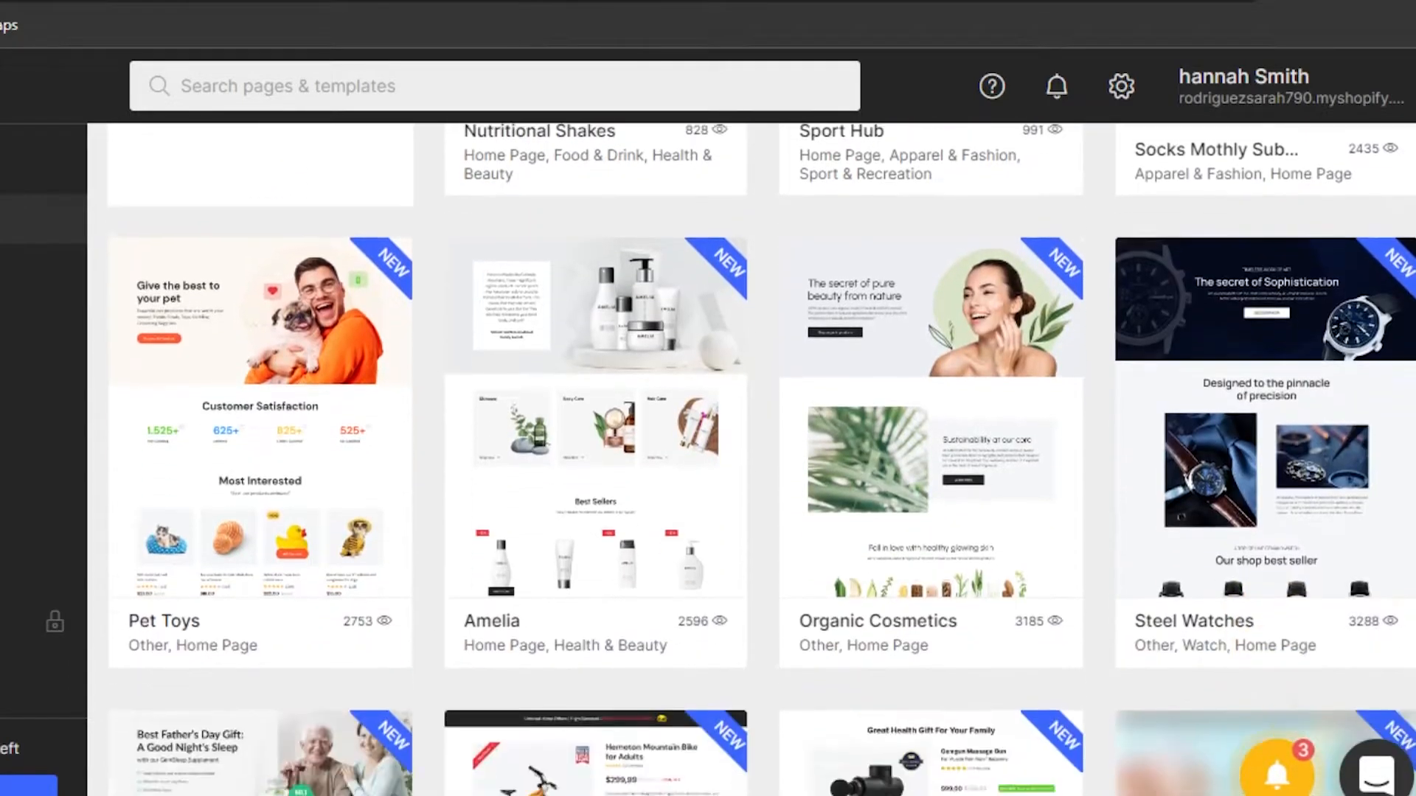
{"action": "scroll", "coordinate": [761, 457], "scroll_direction": "down", "scroll_amount": 9}
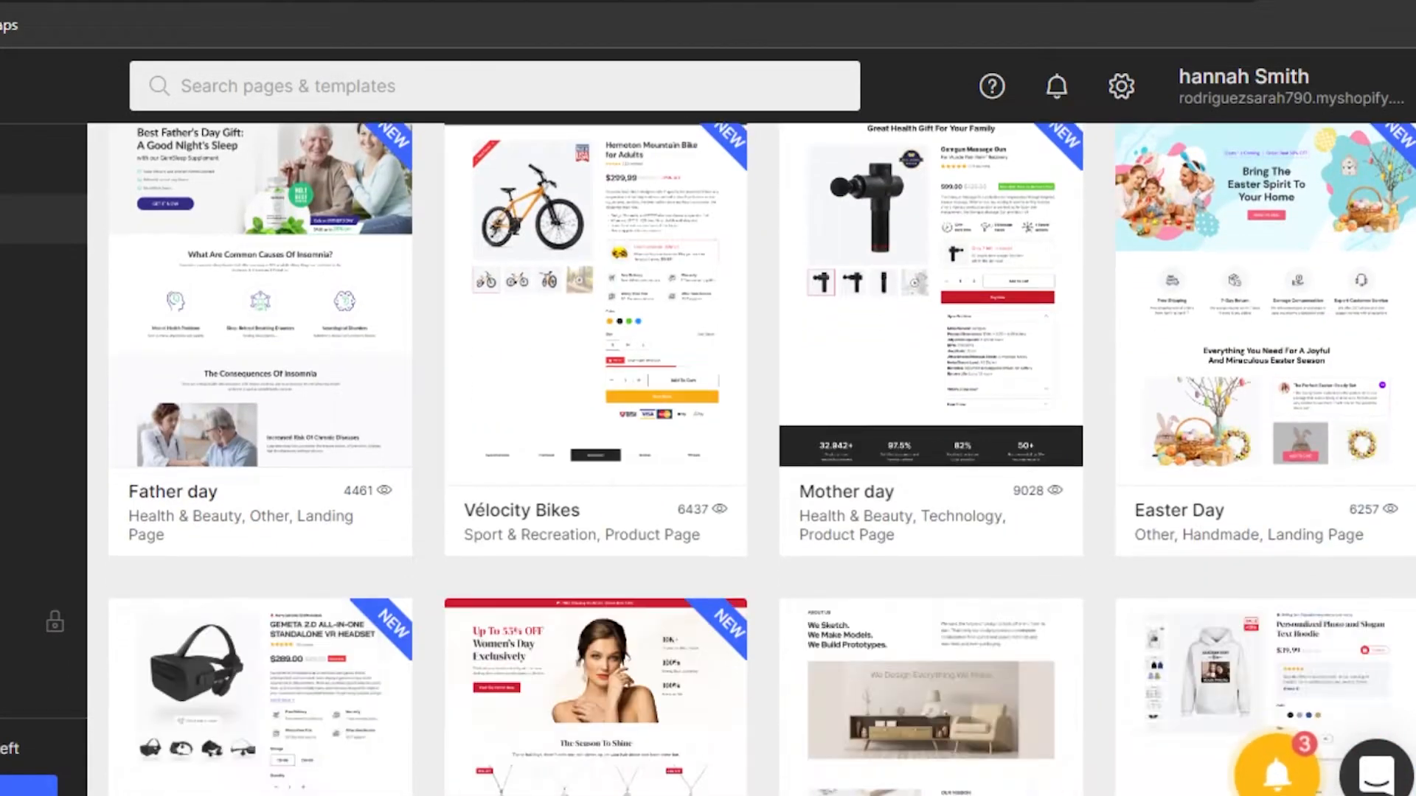
{"action": "scroll", "coordinate": [761, 457], "scroll_direction": "down", "scroll_amount": 7}
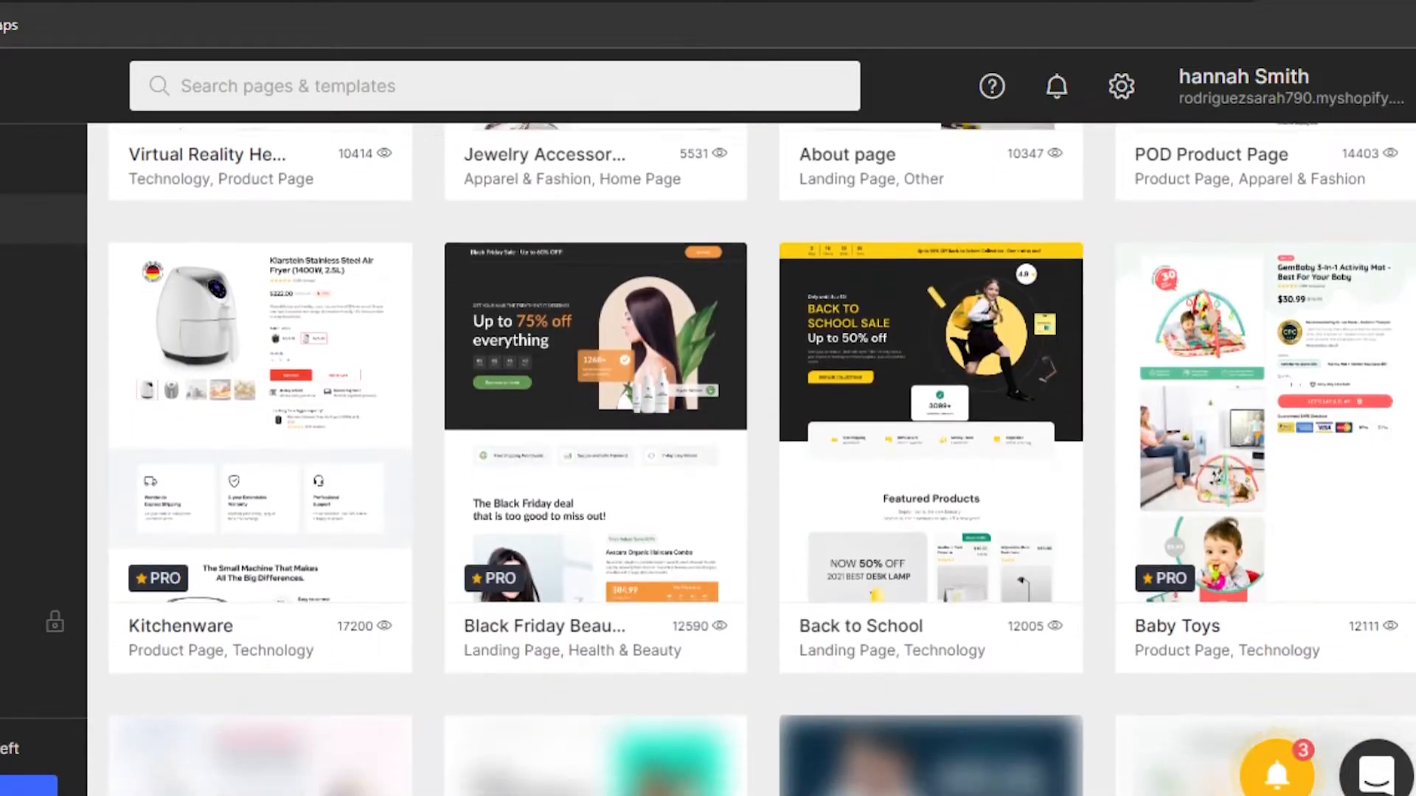
{"action": "scroll", "coordinate": [761, 457], "scroll_direction": "down", "scroll_amount": 2}
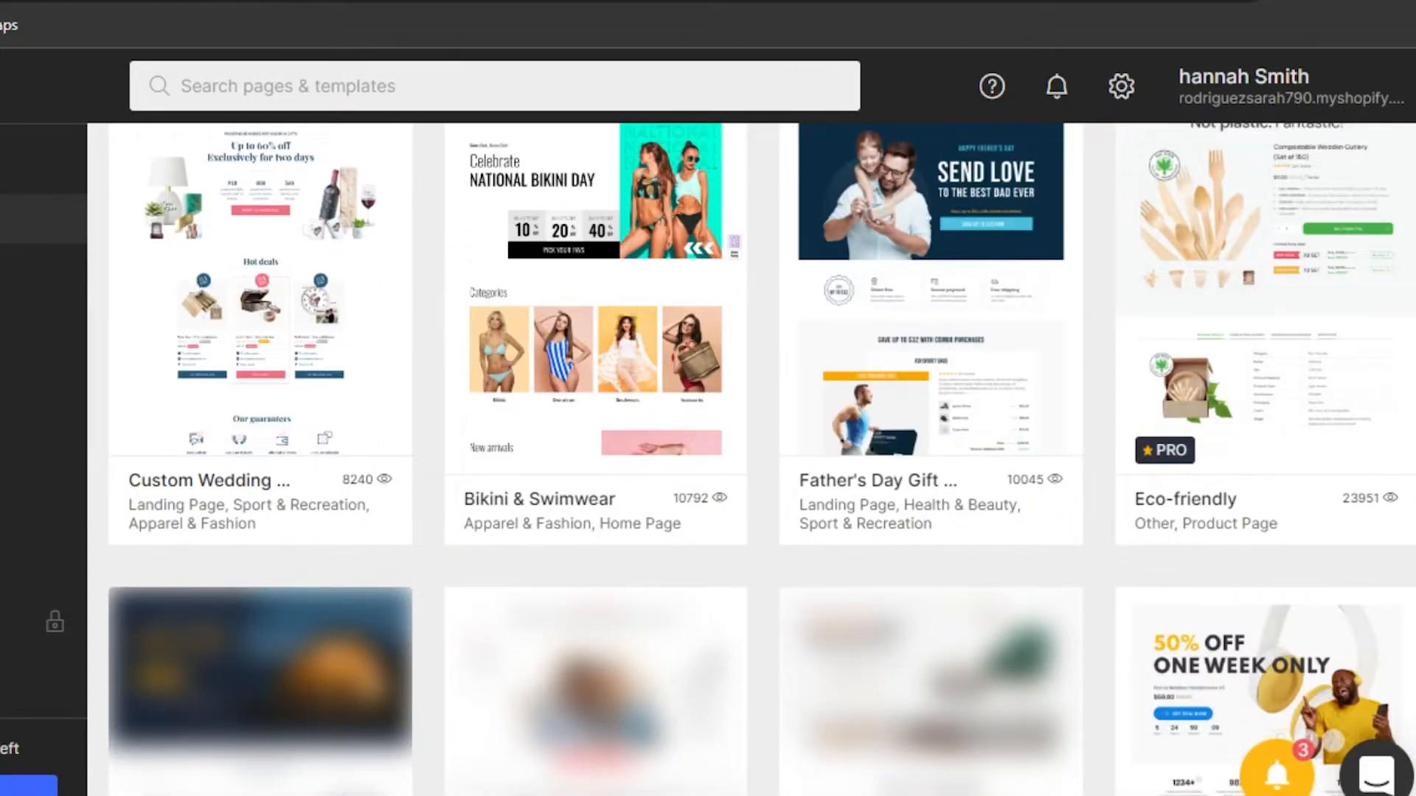
{"action": "scroll", "coordinate": [761, 458], "scroll_direction": "up", "scroll_amount": 2}
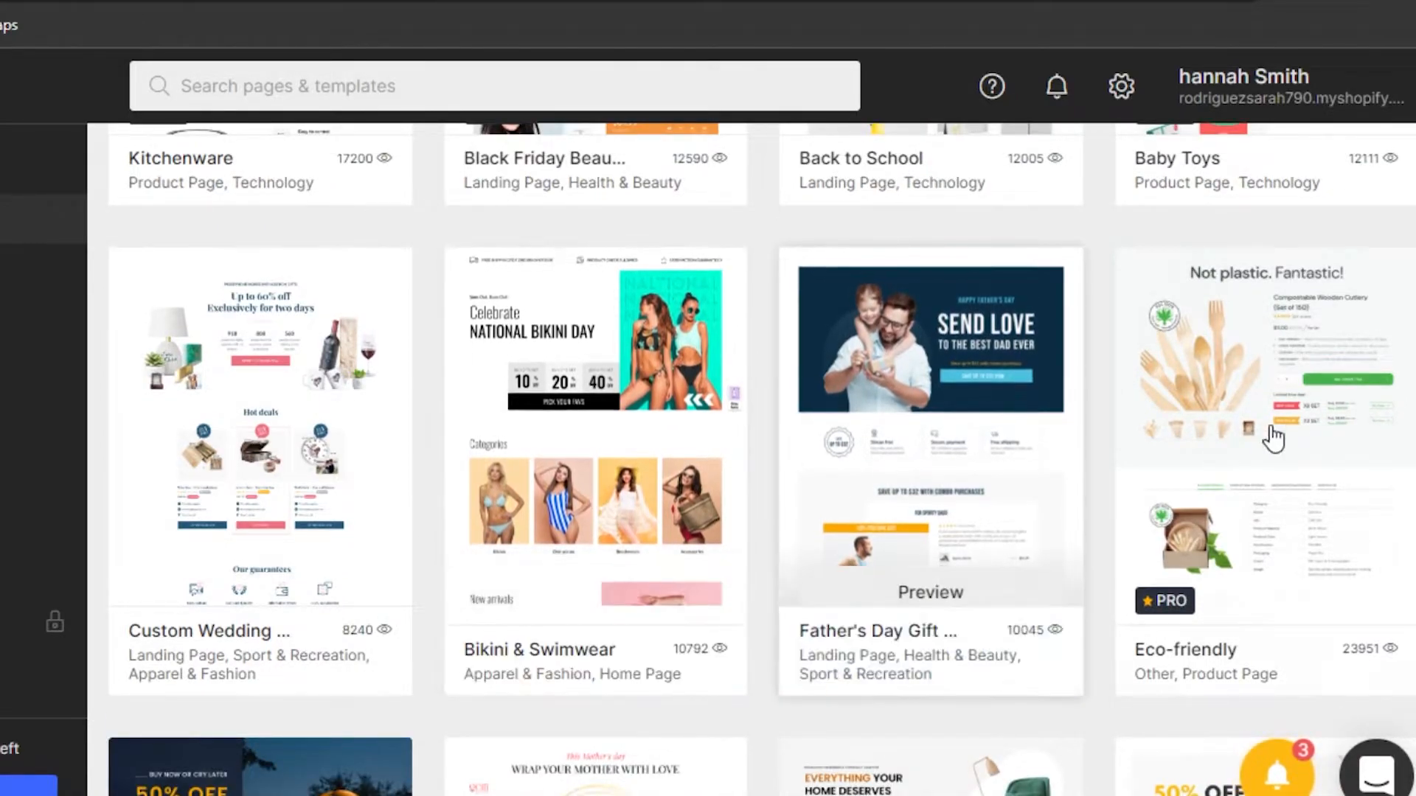
{"action": "scroll", "coordinate": [841, 440], "scroll_direction": "down", "scroll_amount": 5}
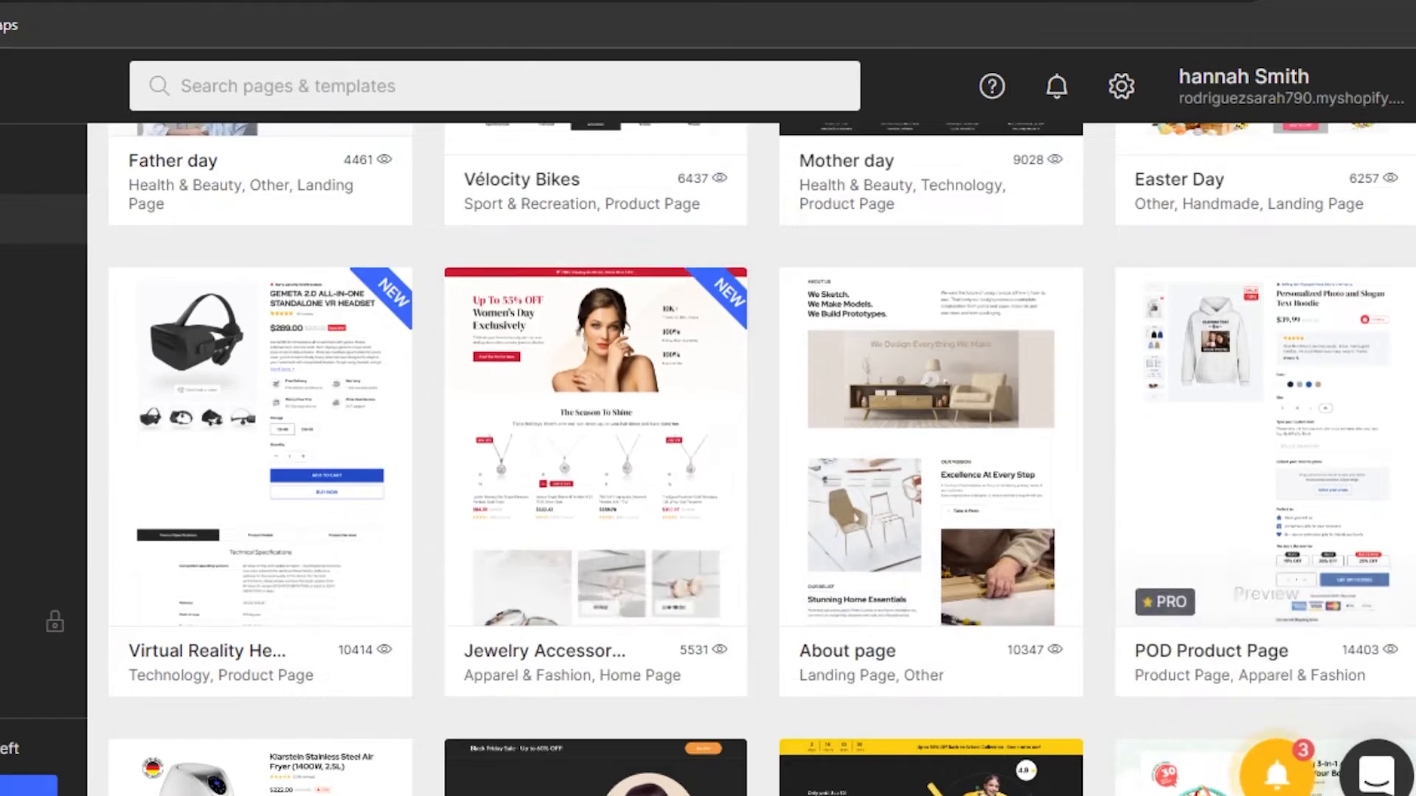
Look through the whole template collection to compare the home, landing and product page designs
{"action": "scroll", "coordinate": [1253, 582], "scroll_direction": "up", "scroll_amount": 8}
{"action": "scroll", "coordinate": [761, 457], "scroll_direction": "up", "scroll_amount": 9}
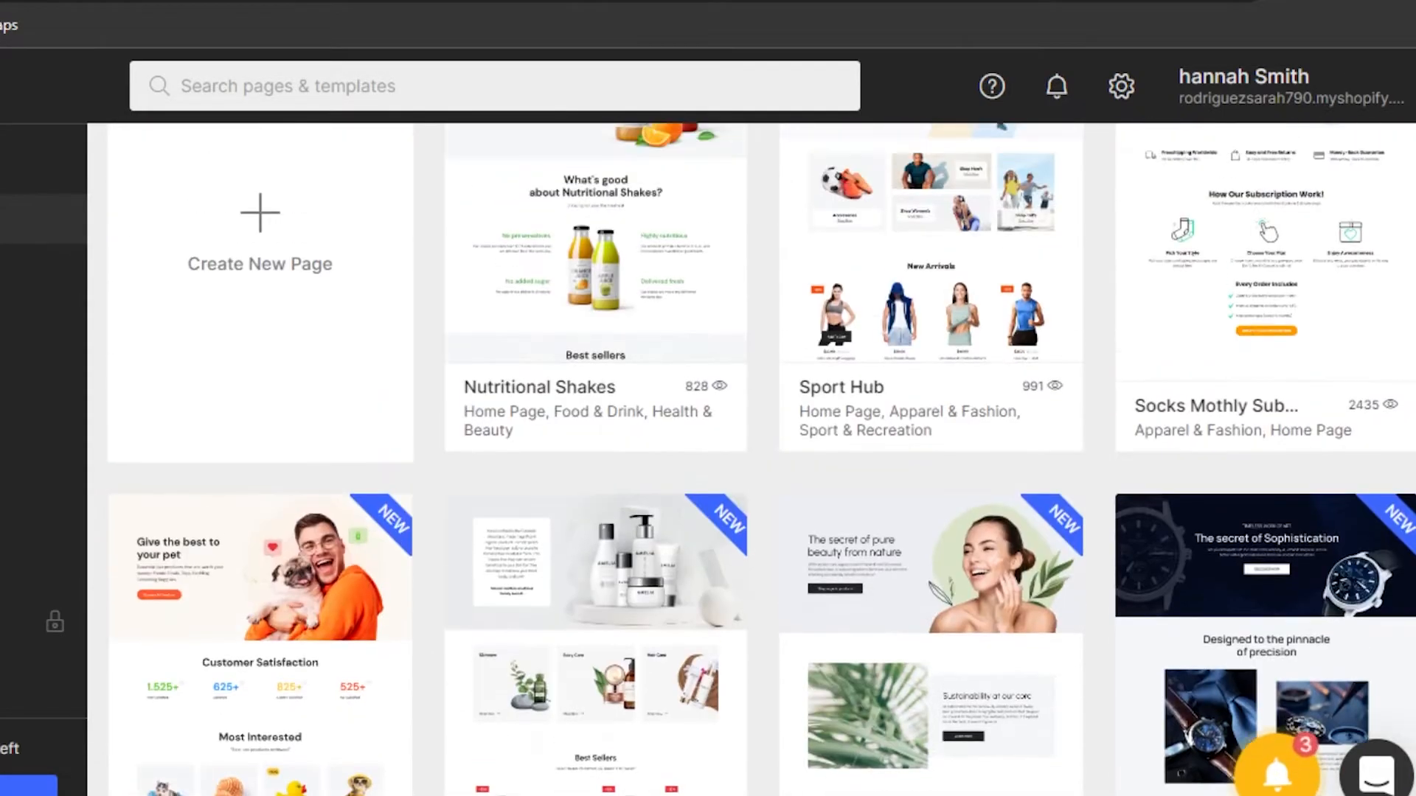
{"action": "scroll", "coordinate": [761, 458], "scroll_direction": "down", "scroll_amount": 20}
{"action": "scroll", "coordinate": [761, 458], "scroll_direction": "down", "scroll_amount": 10}
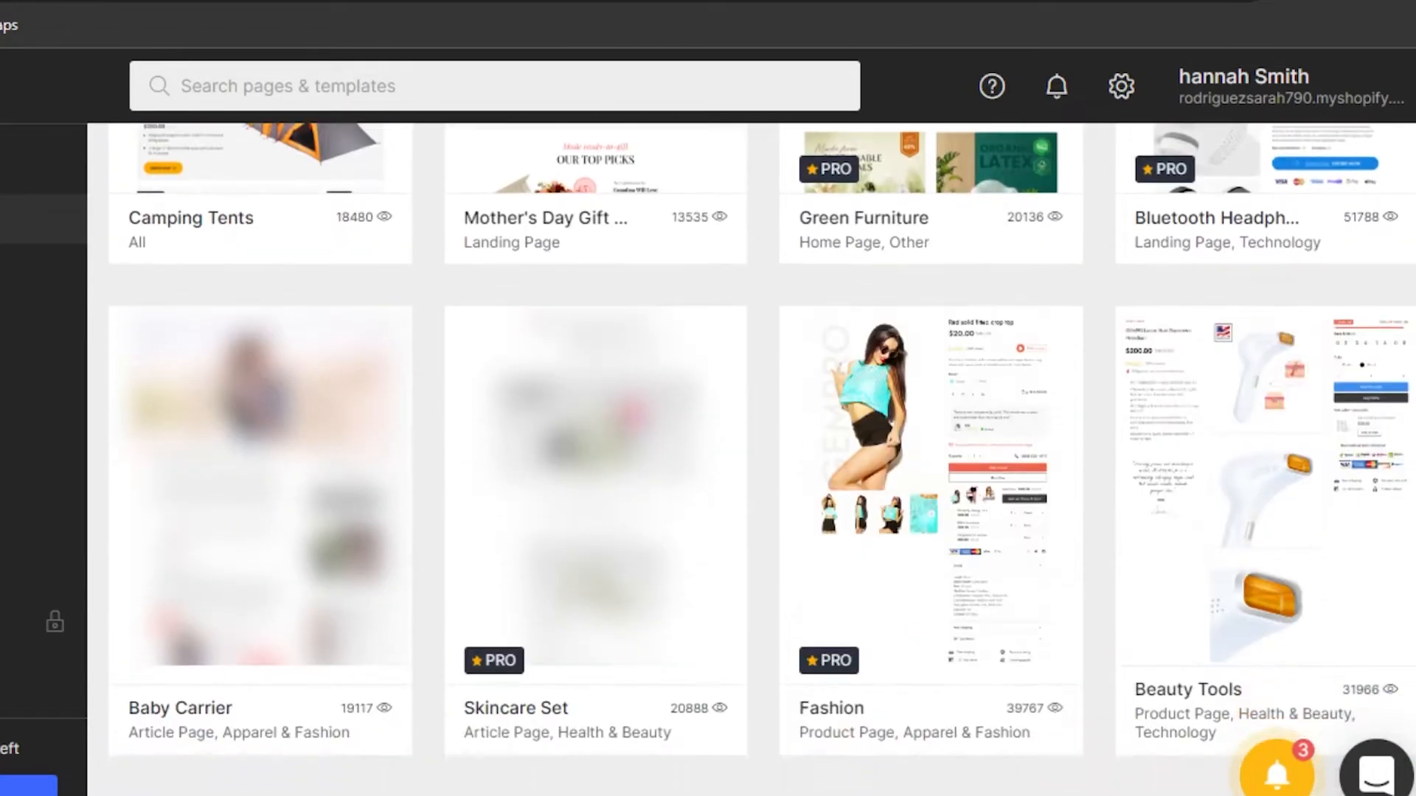
{"action": "scroll", "coordinate": [761, 458], "scroll_direction": "down", "scroll_amount": 6}
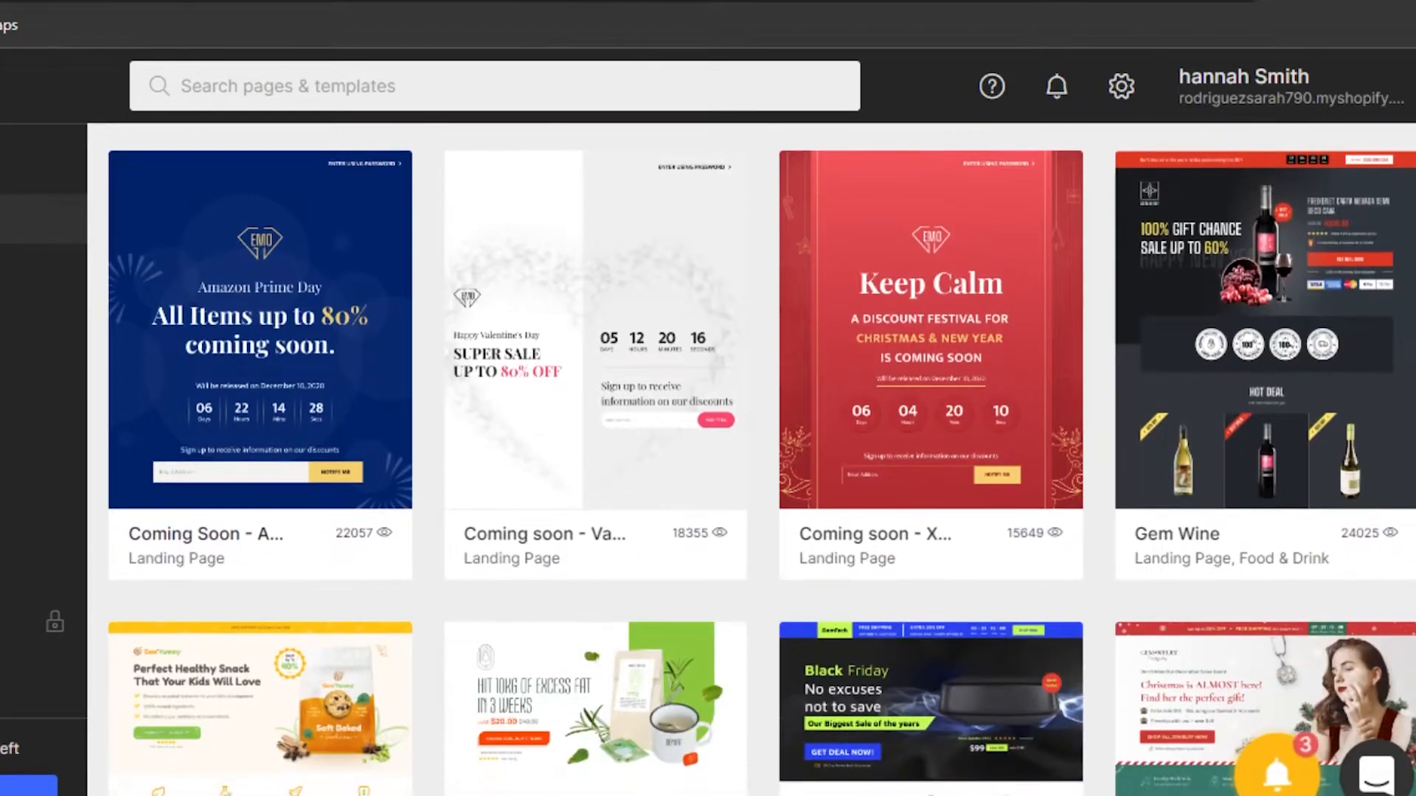
{"action": "scroll", "coordinate": [761, 458], "scroll_direction": "up", "scroll_amount": 20}
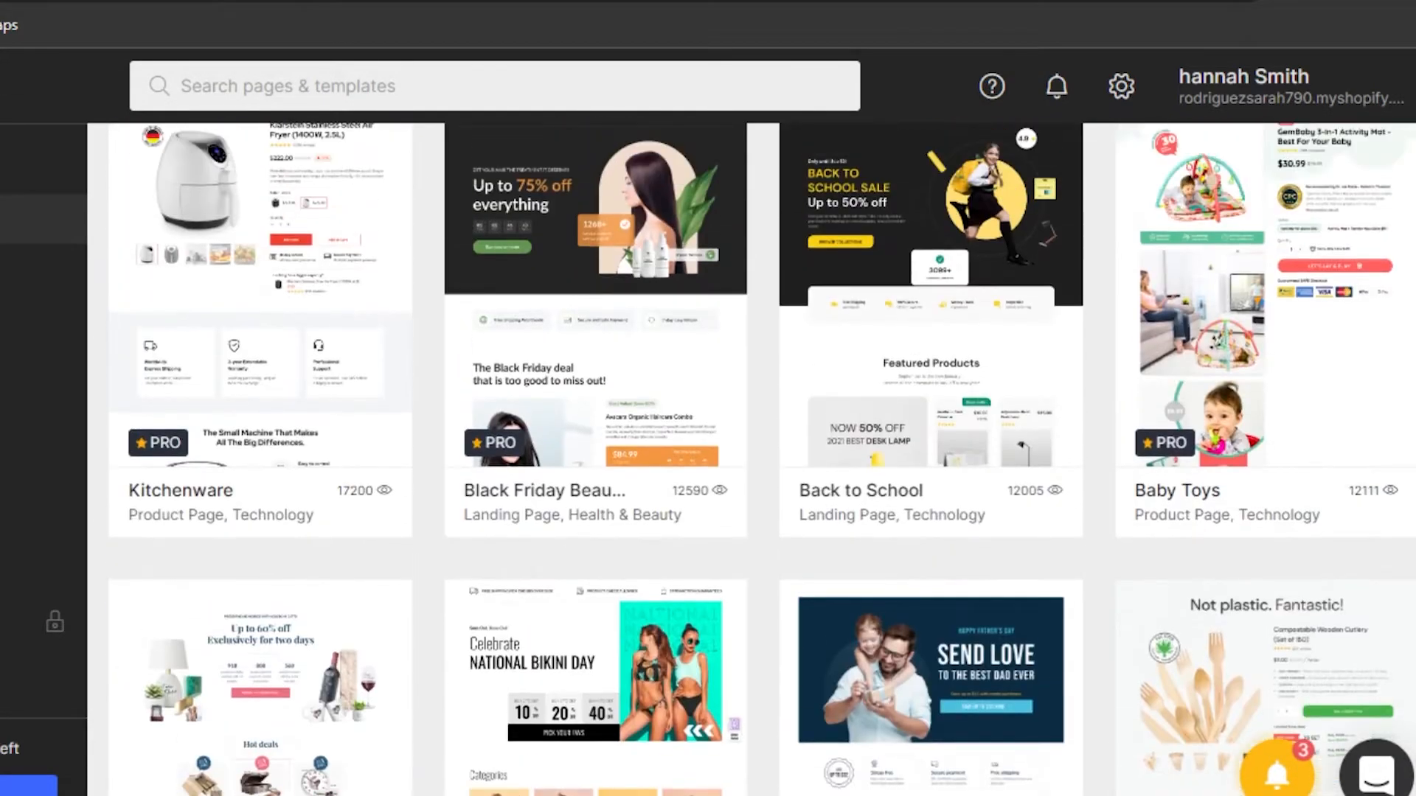
{"action": "scroll", "coordinate": [760, 458], "scroll_direction": "up", "scroll_amount": 12}
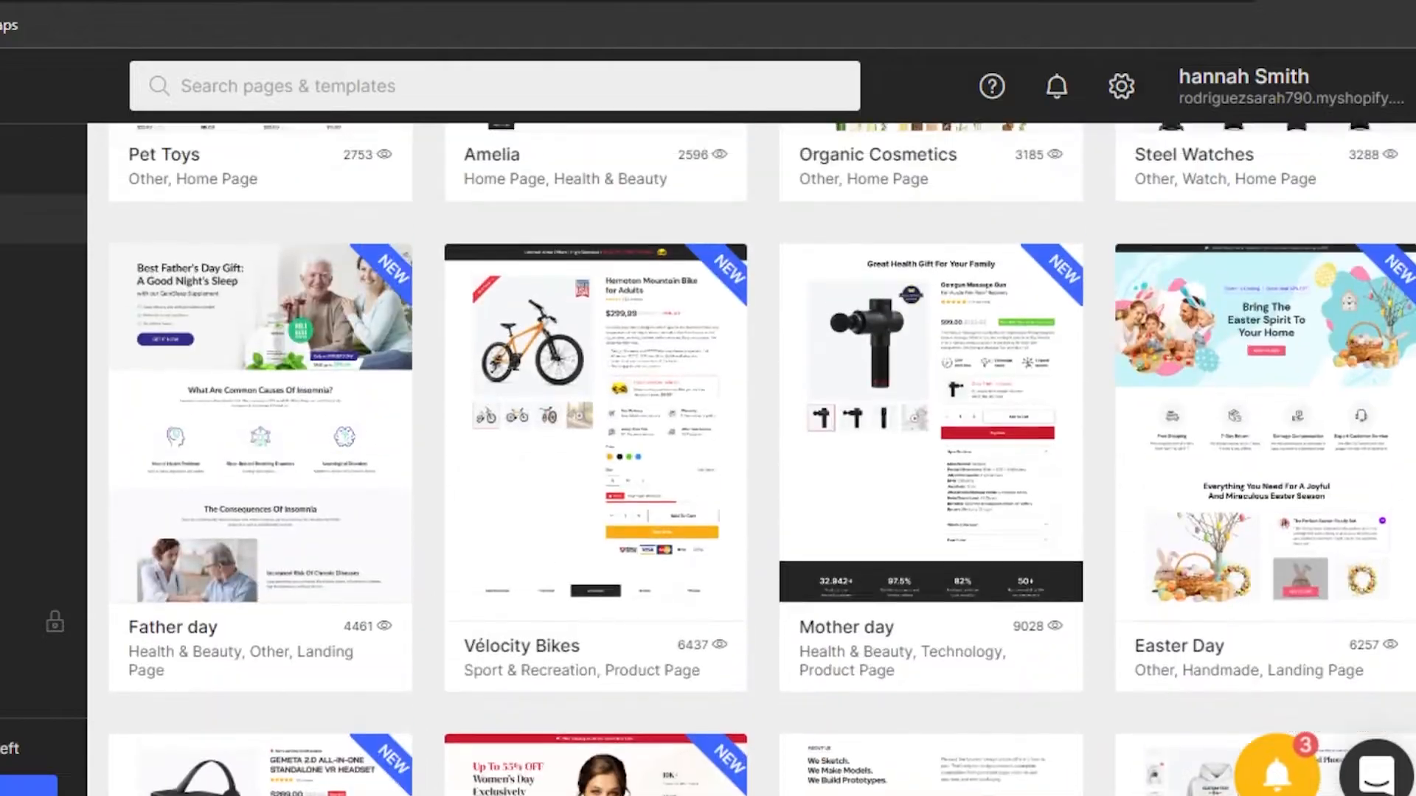
{"action": "scroll", "coordinate": [760, 458], "scroll_direction": "up", "scroll_amount": 8}
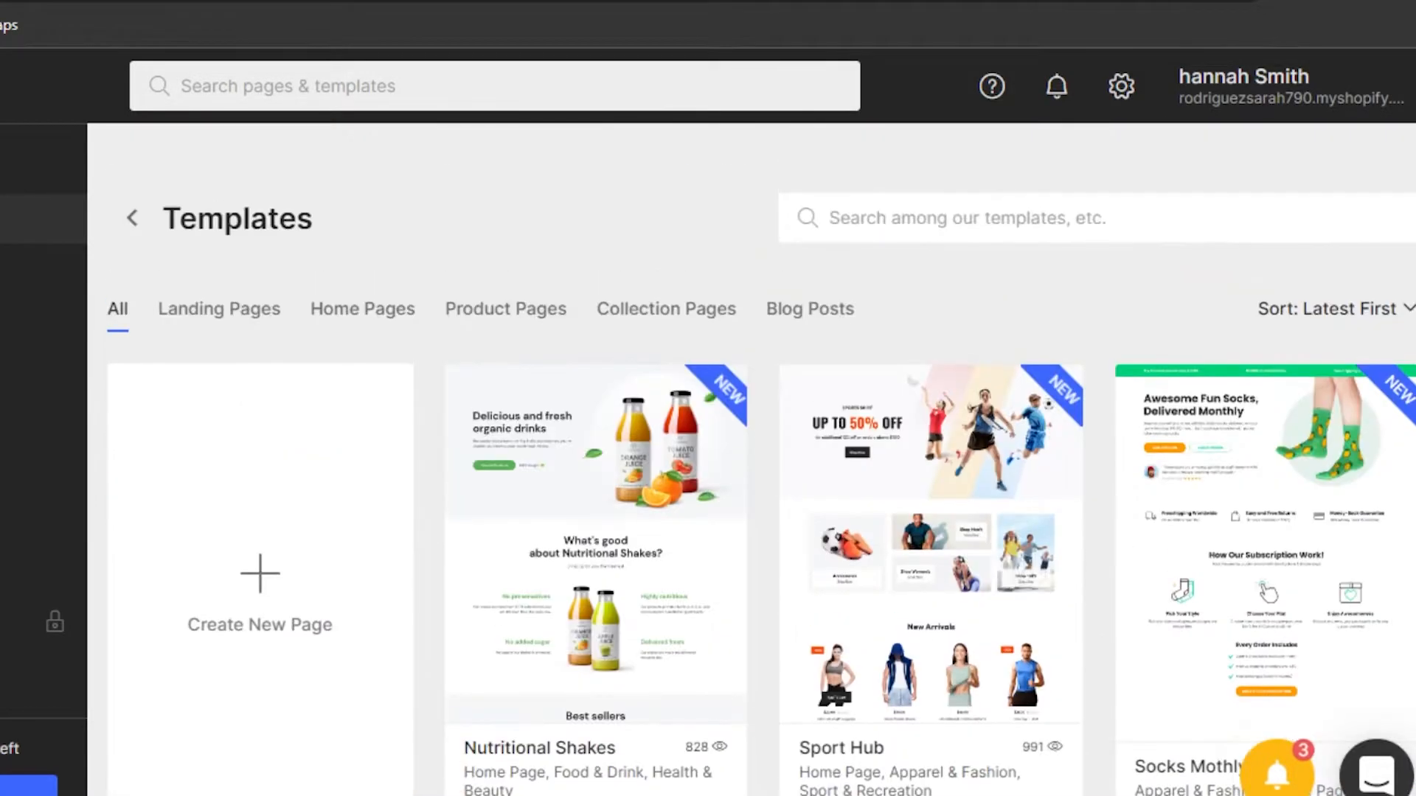
{"action": "scroll", "coordinate": [761, 457], "scroll_direction": "down", "scroll_amount": 2}
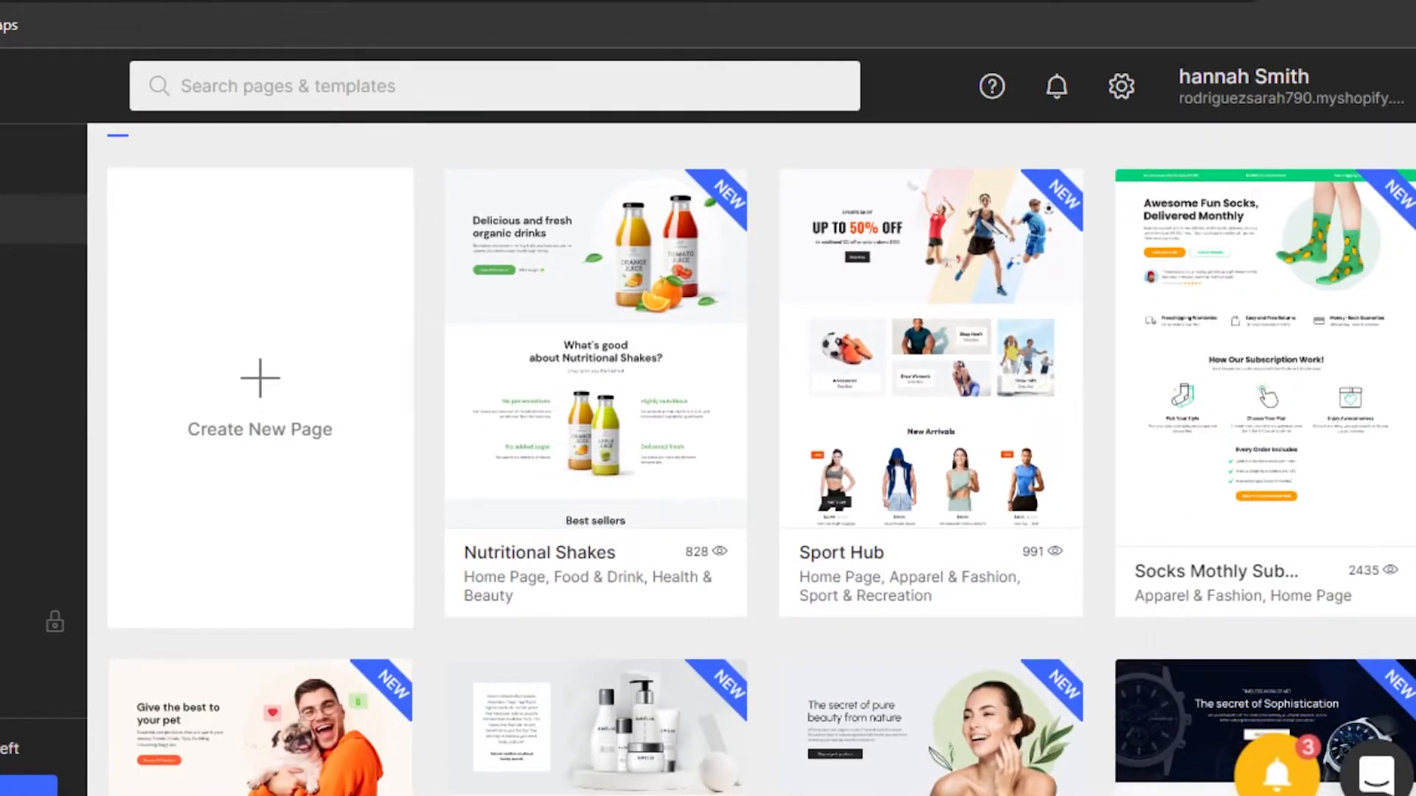
{"action": "scroll", "coordinate": [761, 458], "scroll_direction": "down", "scroll_amount": 7}
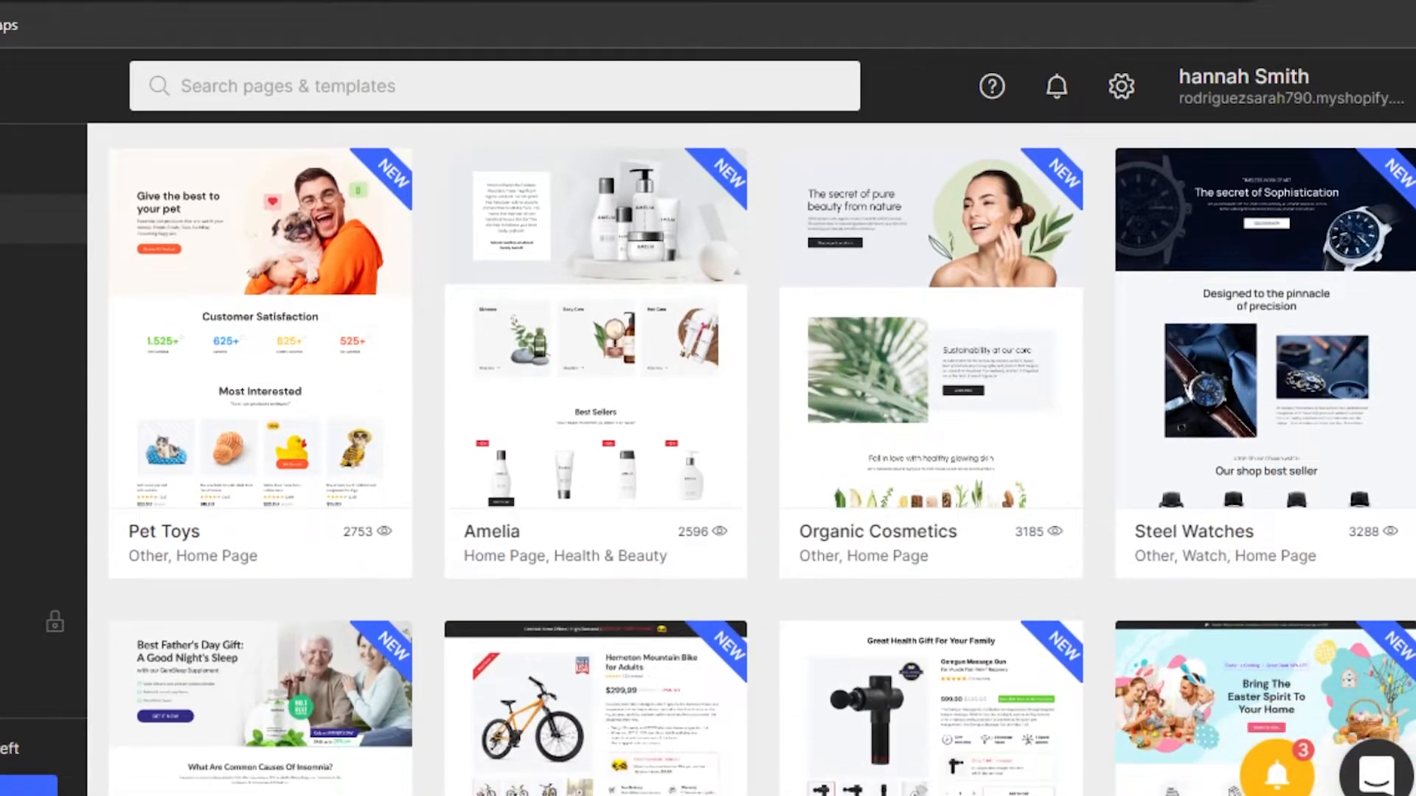
{"action": "scroll", "coordinate": [760, 458], "scroll_direction": "down", "scroll_amount": 9}
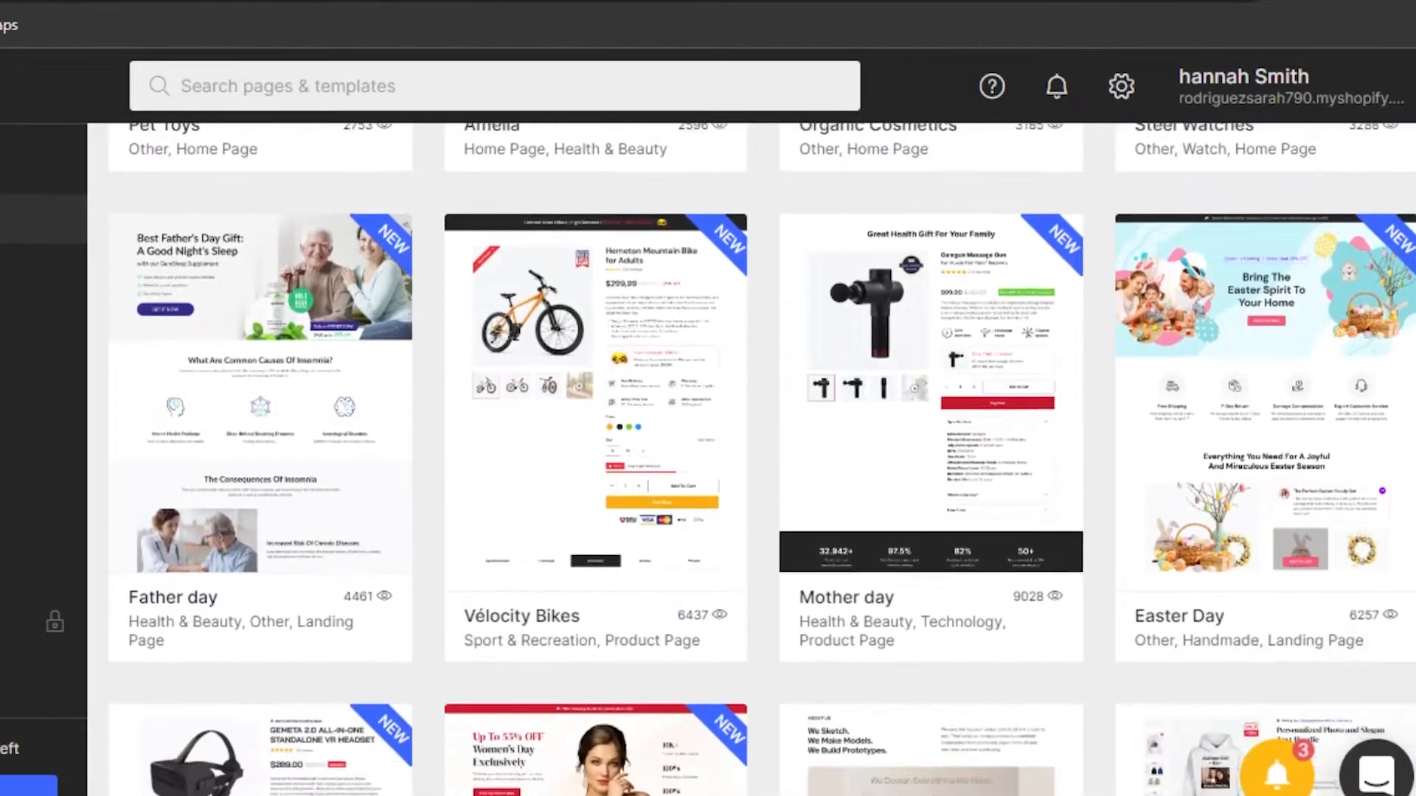
{"action": "scroll", "coordinate": [761, 458], "scroll_direction": "down", "scroll_amount": 13}
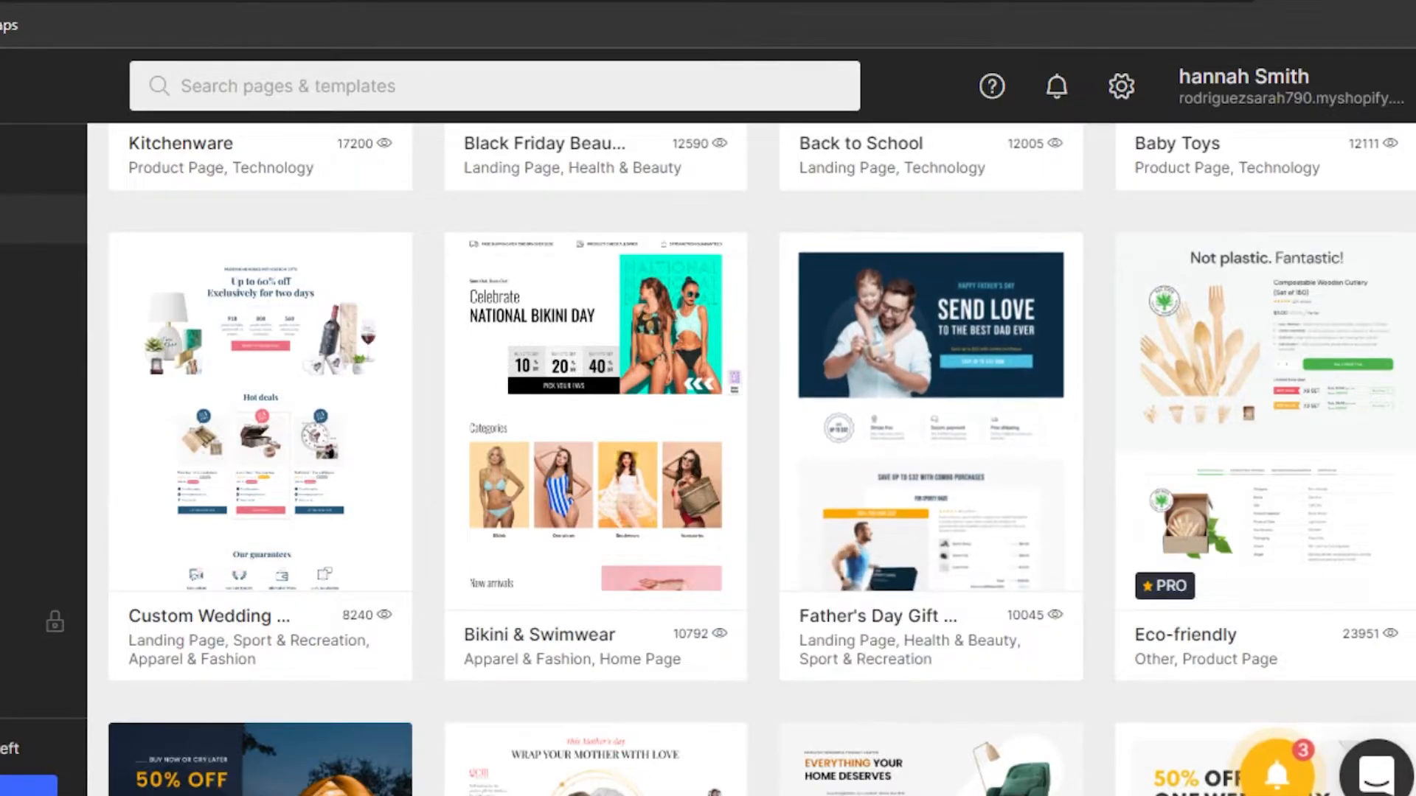
Create a landing page named "test page" from the Bikini & Swimwear template, with the header and footer shown
{"action": "scroll", "coordinate": [1055, 448], "scroll_direction": "down", "scroll_amount": 7}
{"action": "scroll", "coordinate": [618, 689], "scroll_direction": "up", "scroll_amount": 7}
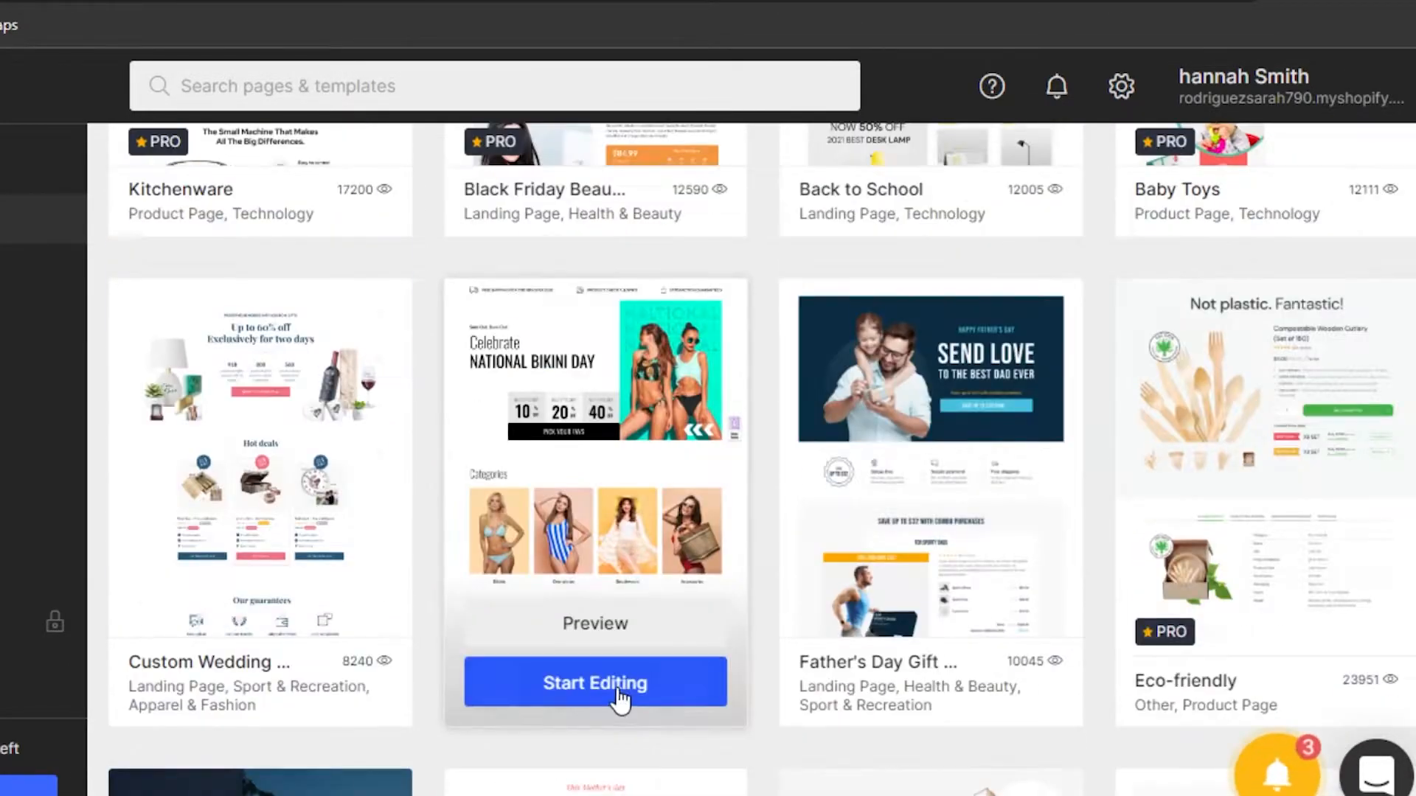
{"action": "left_click", "coordinate": [618, 690]}
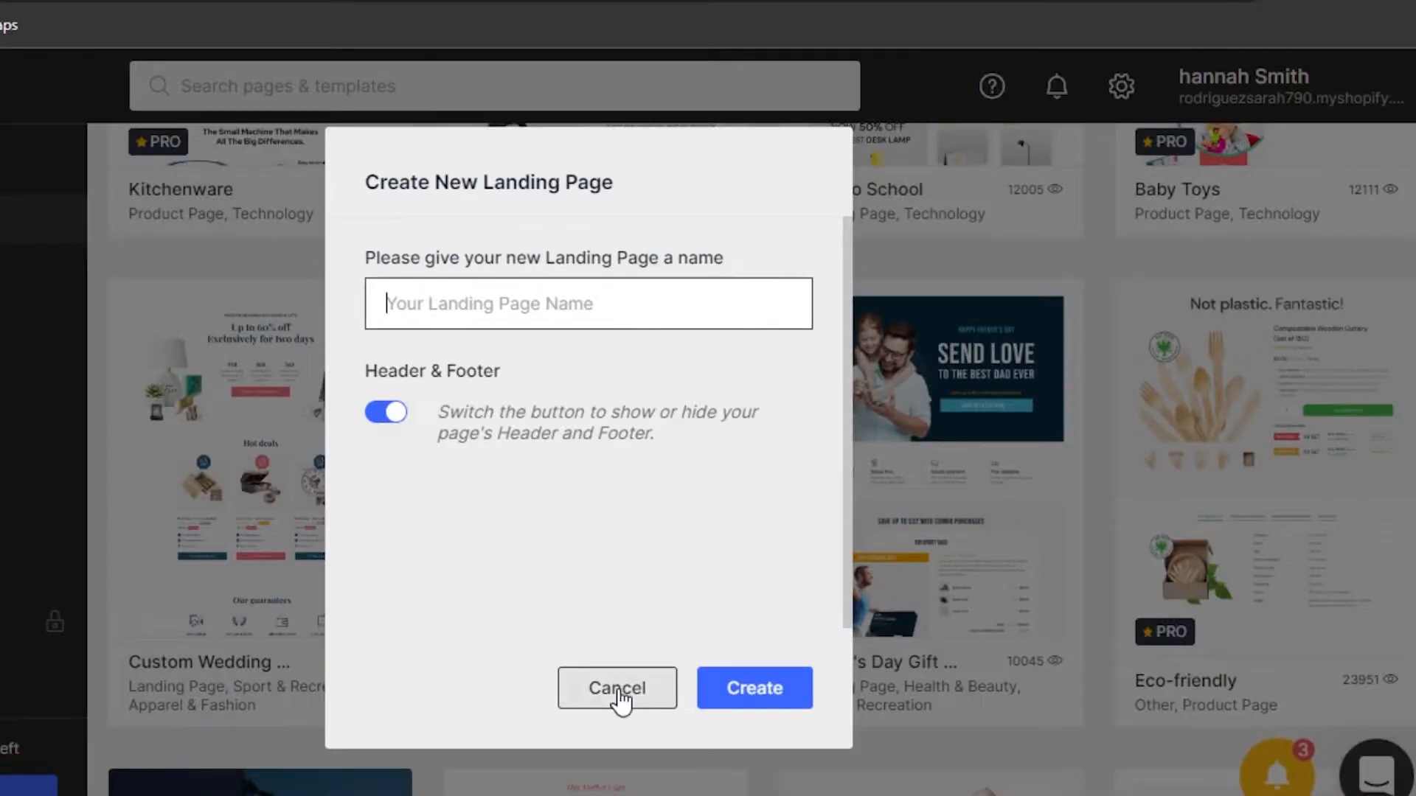
{"action": "left_click", "coordinate": [617, 289]}
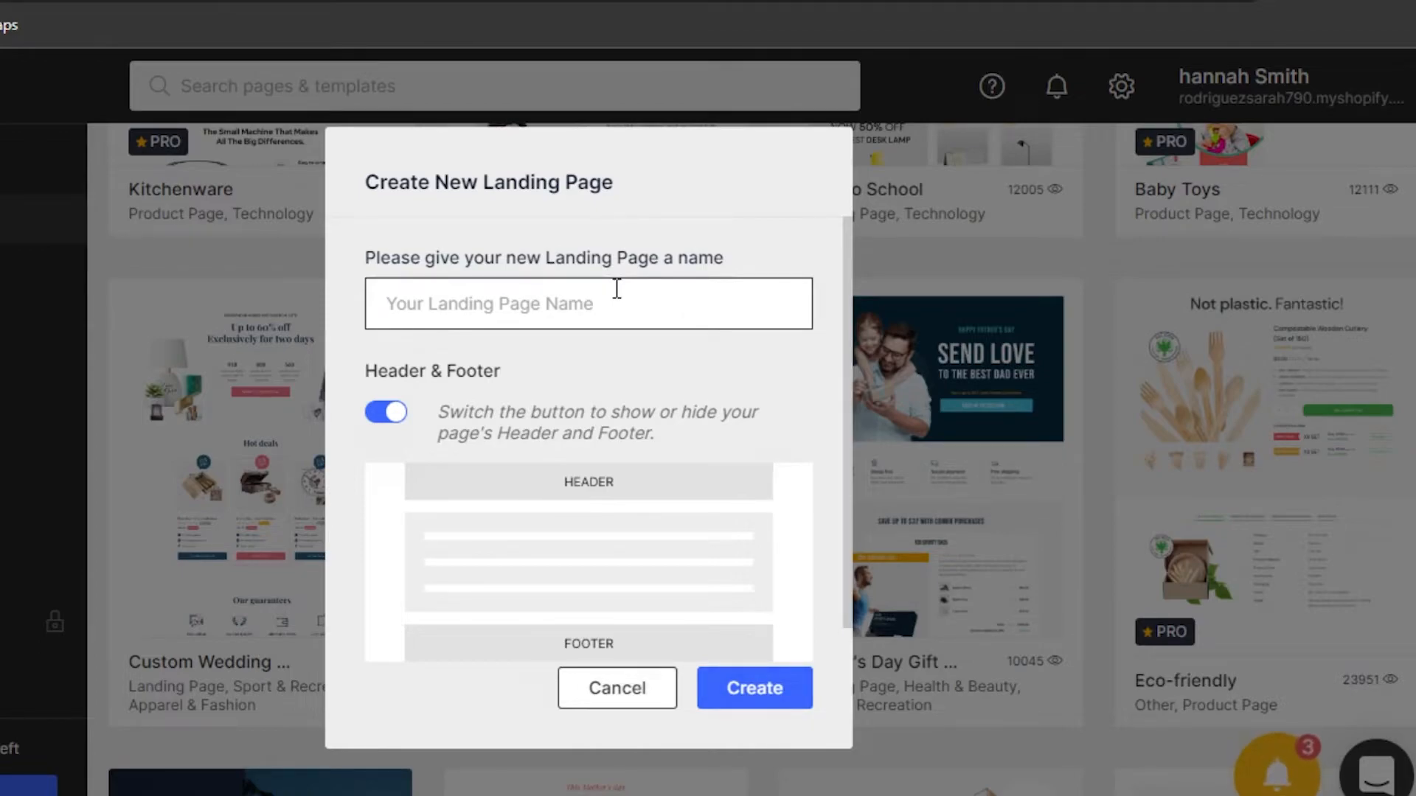
{"action": "type", "text": "test"}
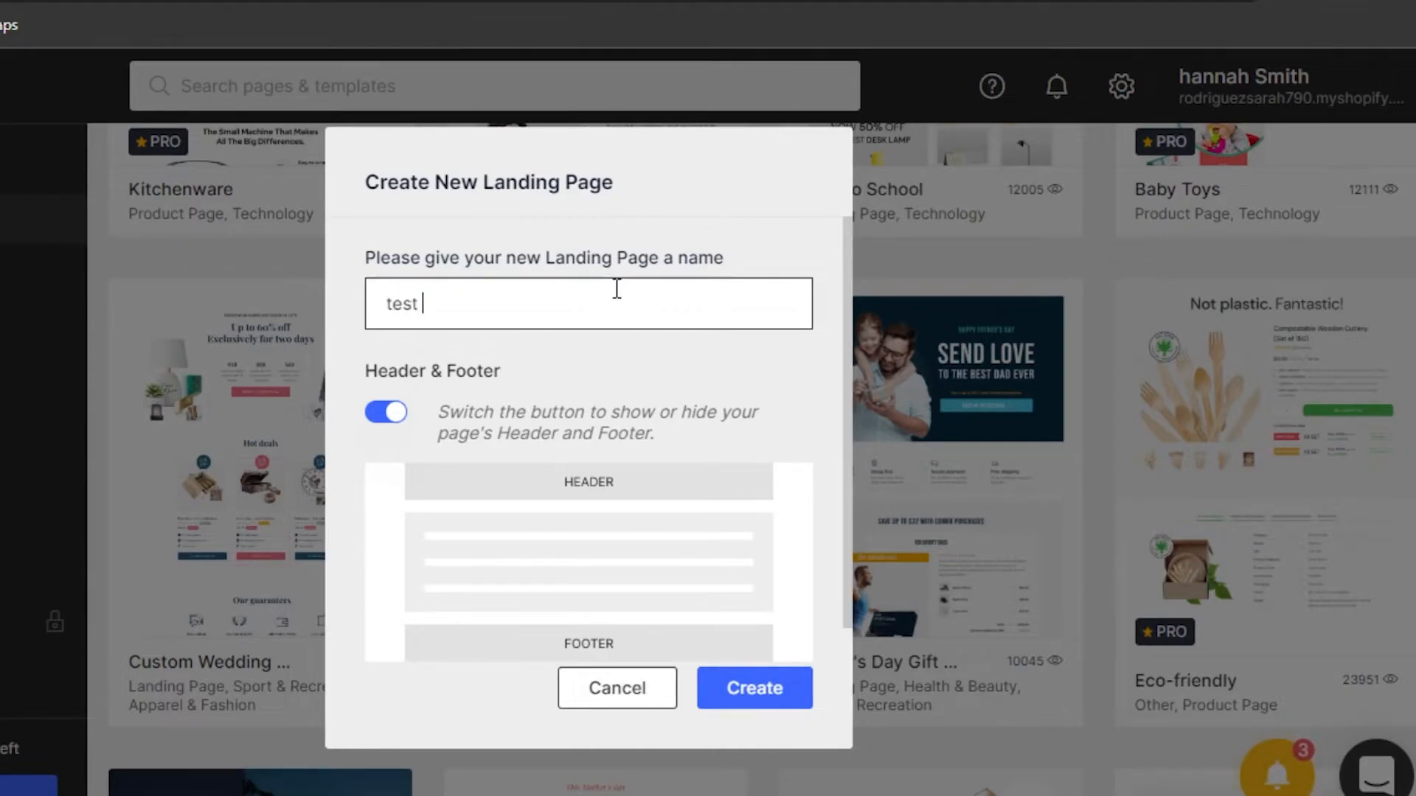
{"action": "type", "text": " page"}
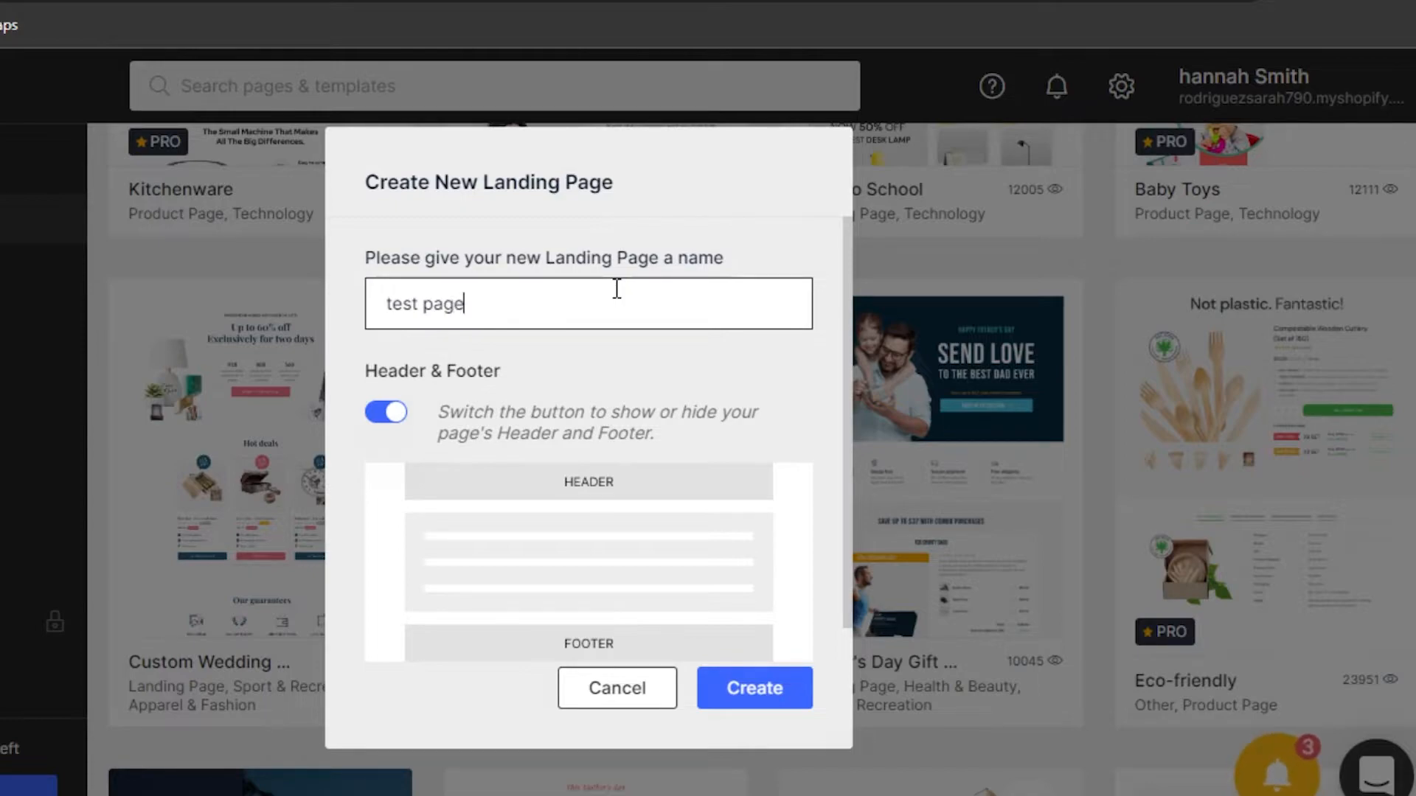
{"action": "left_click", "coordinate": [761, 687]}
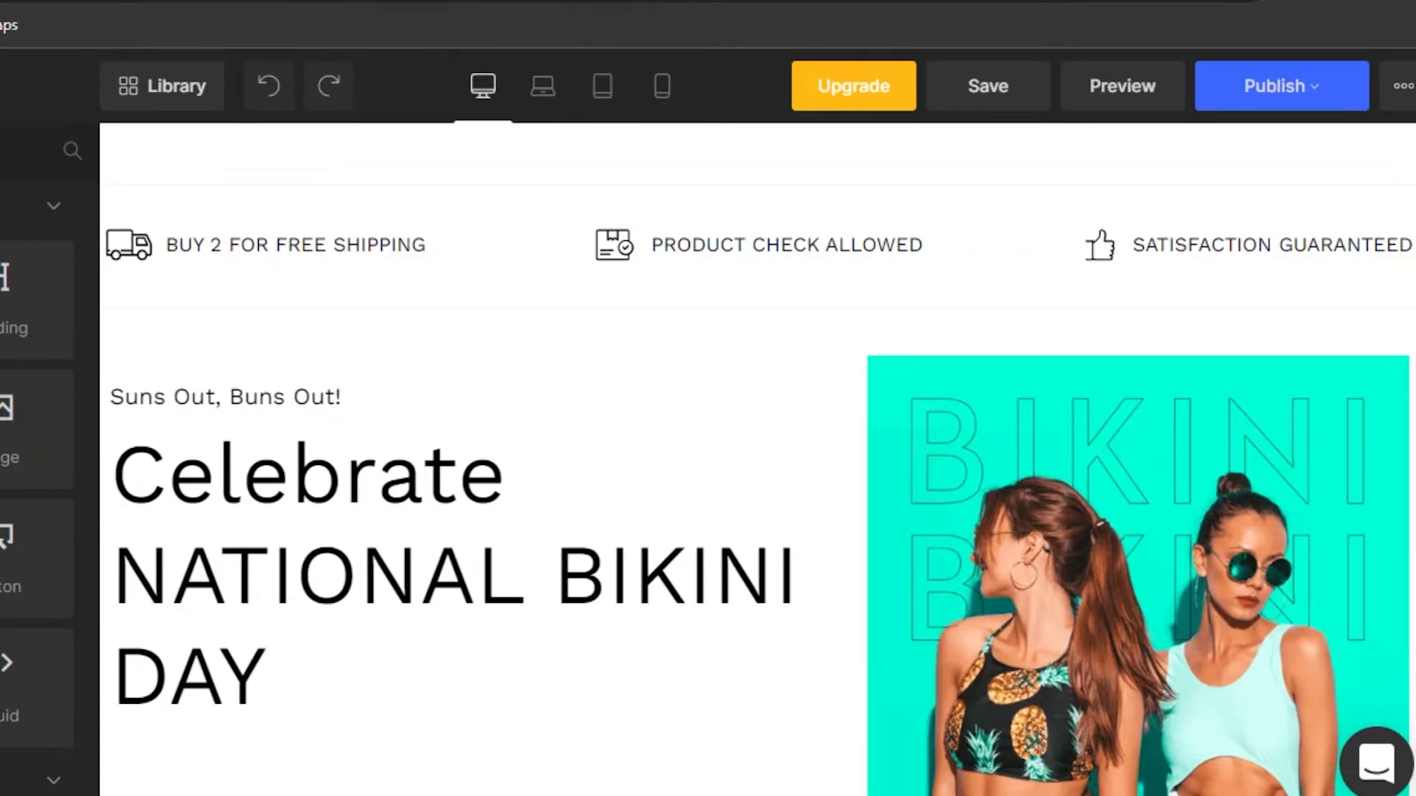
Examine the sections of the new page from the hero banner down to the first-order discount offer
{"action": "scroll", "coordinate": [759, 457], "scroll_direction": "down", "scroll_amount": 15}
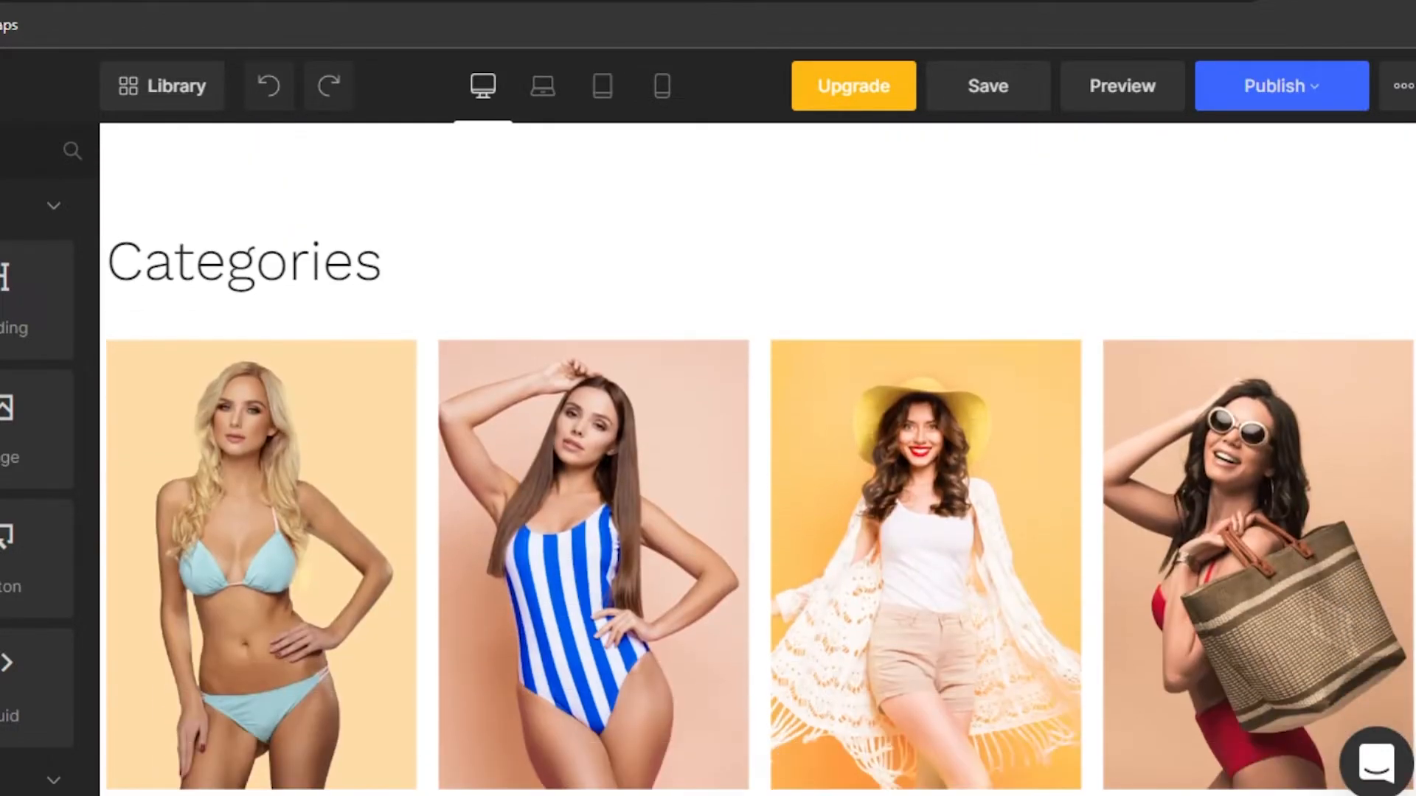
{"action": "scroll", "coordinate": [759, 457], "scroll_direction": "down", "scroll_amount": 15}
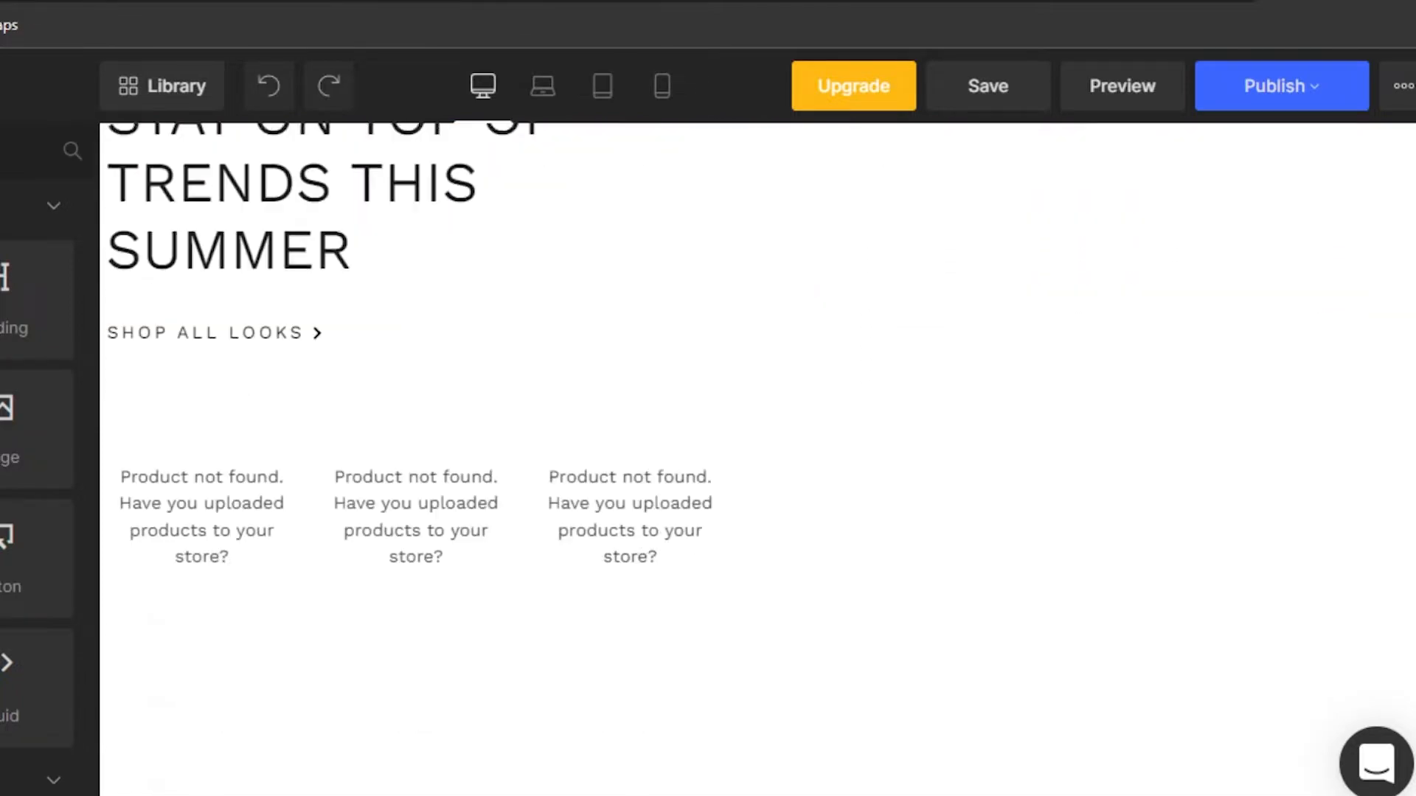
{"action": "scroll", "coordinate": [759, 457], "scroll_direction": "down", "scroll_amount": 15}
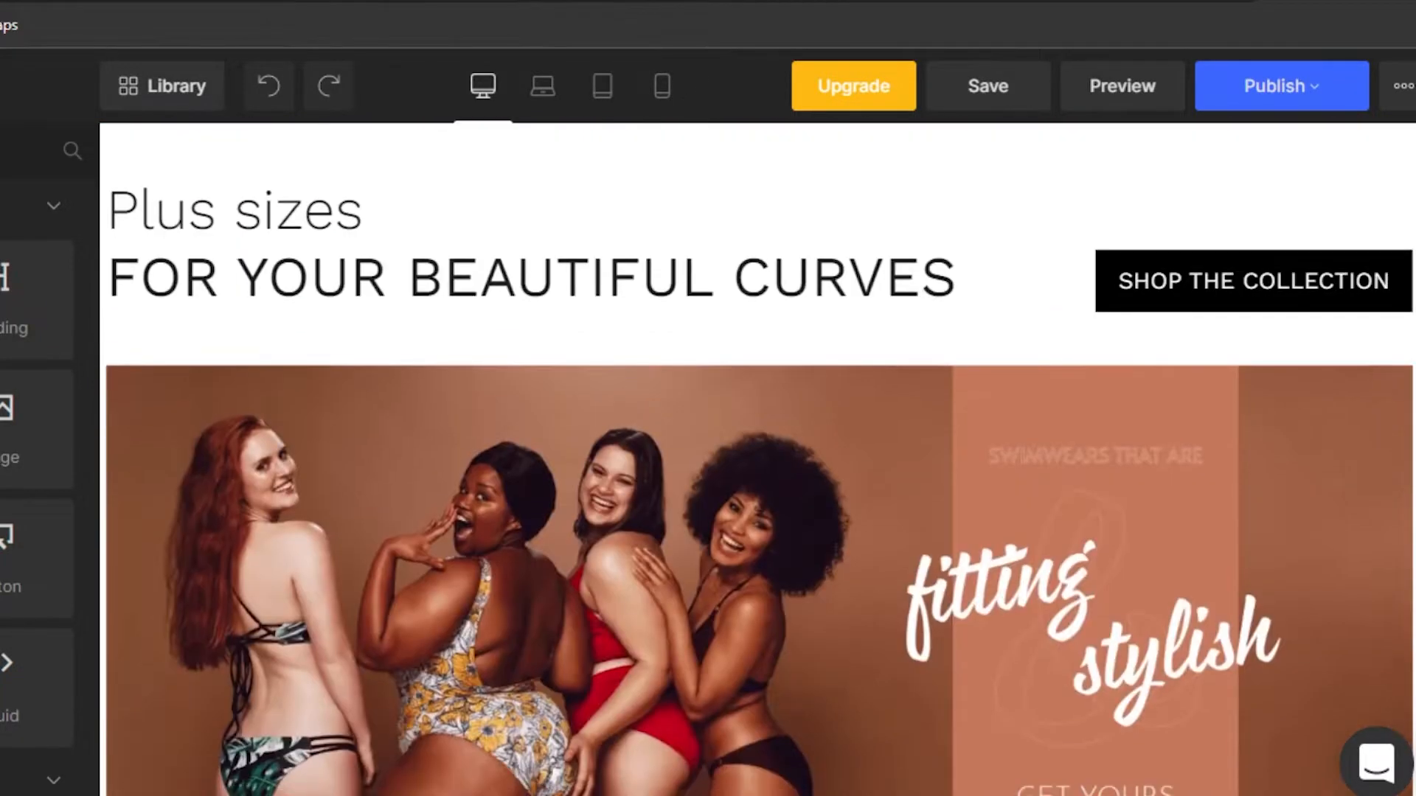
{"action": "scroll", "coordinate": [759, 457], "scroll_direction": "up", "scroll_amount": 2}
{"action": "scroll", "coordinate": [759, 457], "scroll_direction": "down", "scroll_amount": 12}
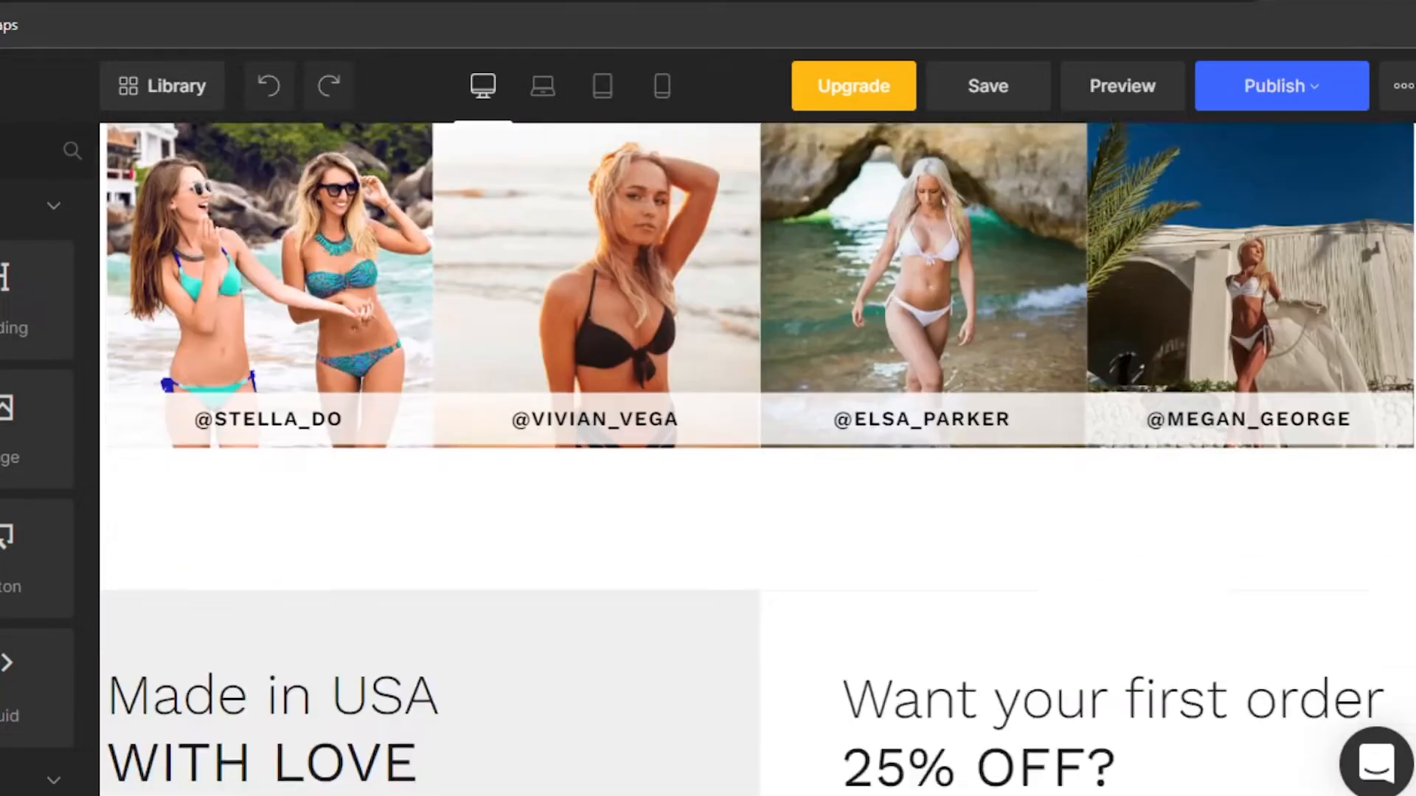
{"action": "scroll", "coordinate": [759, 457], "scroll_direction": "down", "scroll_amount": 2}
{"action": "scroll", "coordinate": [760, 457], "scroll_direction": "up", "scroll_amount": 15}
{"action": "scroll", "coordinate": [760, 457], "scroll_direction": "down", "scroll_amount": 8}
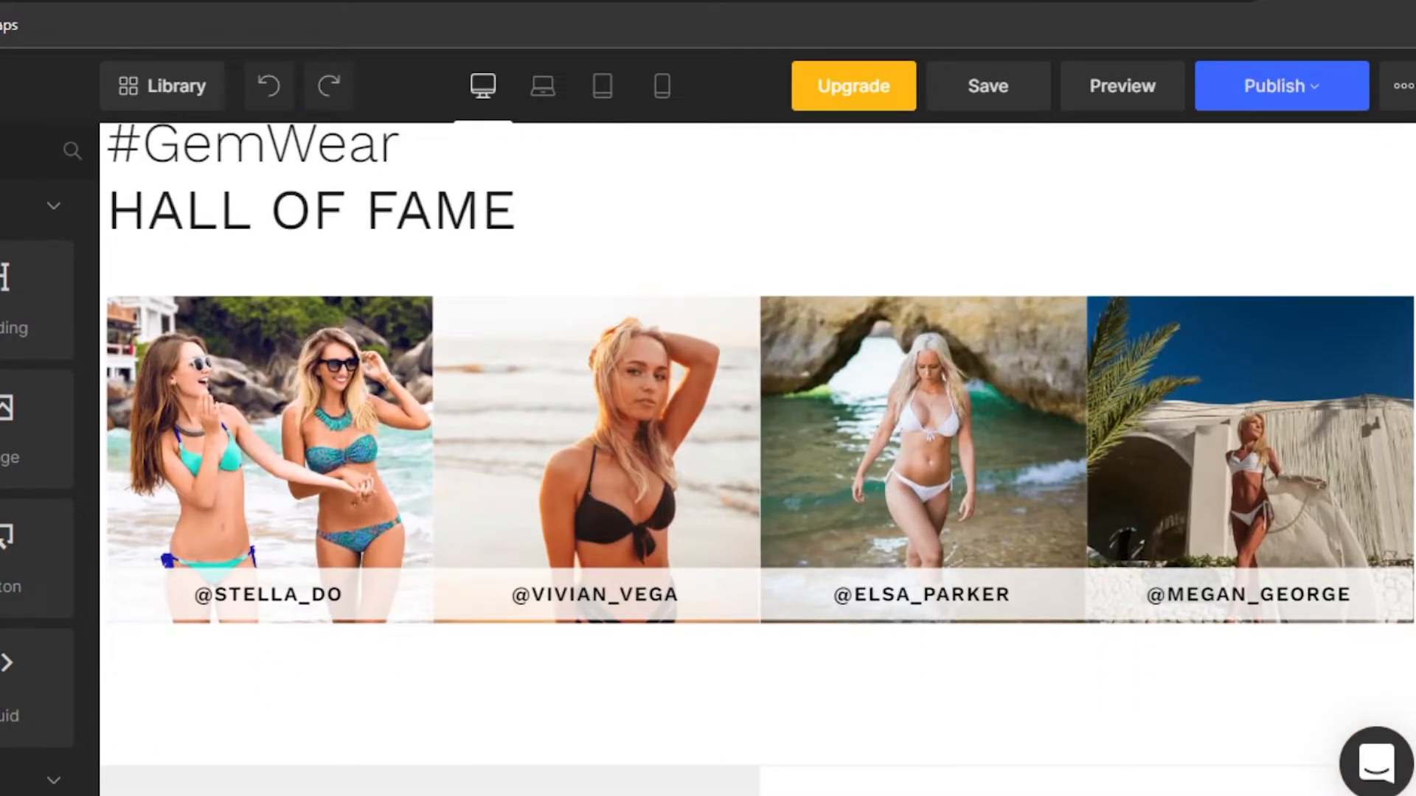
{"action": "scroll", "coordinate": [760, 457], "scroll_direction": "up", "scroll_amount": 15}
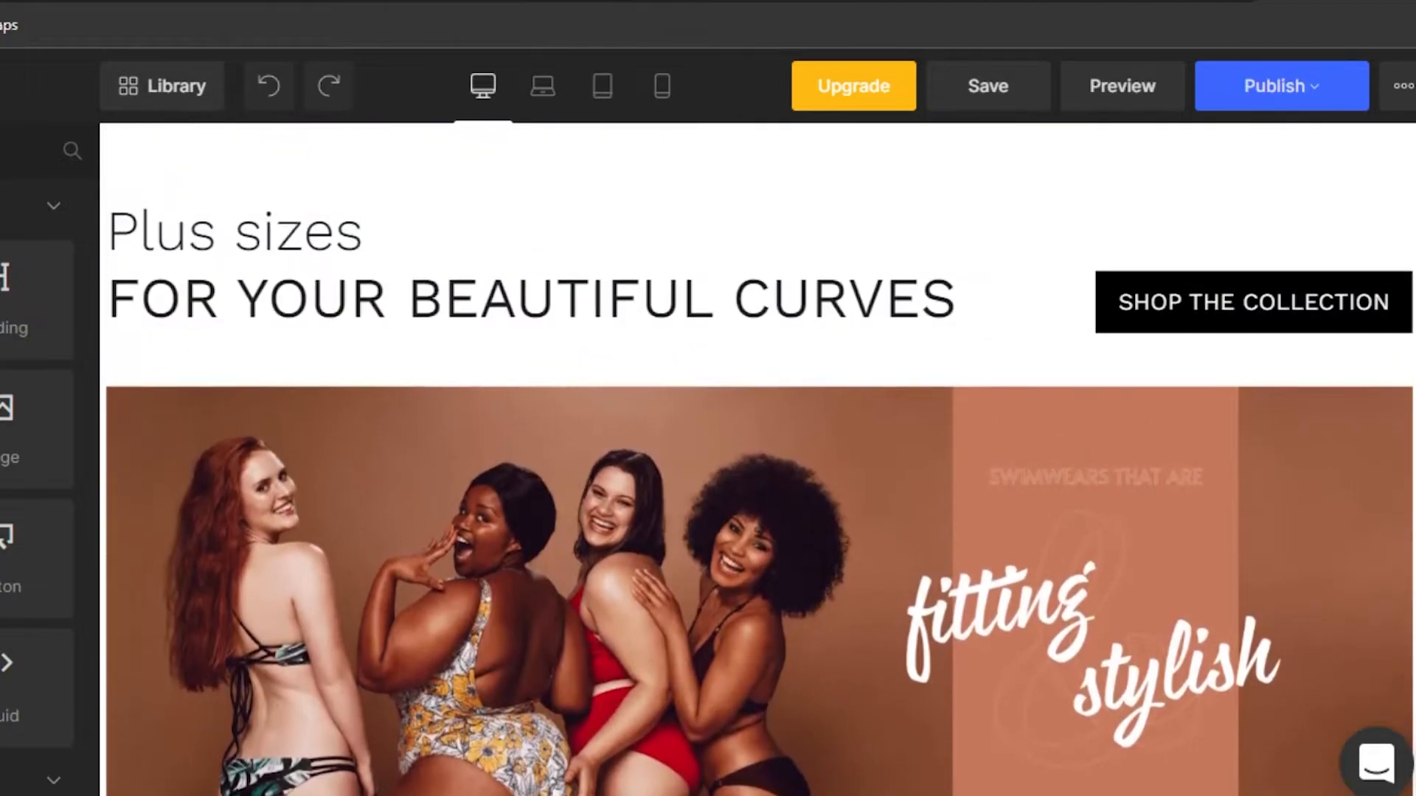
{"action": "scroll", "coordinate": [759, 457], "scroll_direction": "up", "scroll_amount": 8}
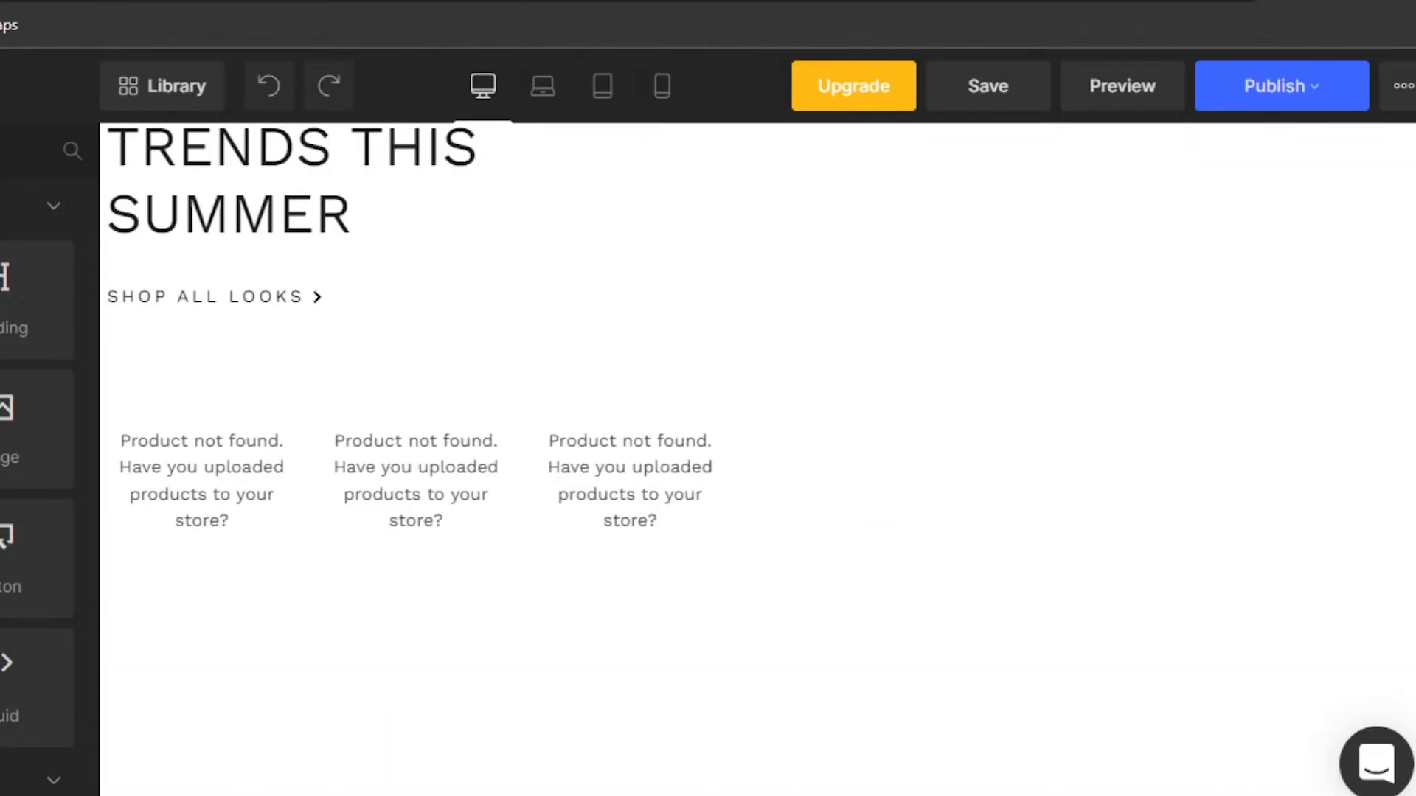
{"action": "scroll", "coordinate": [759, 457], "scroll_direction": "down", "scroll_amount": 3}
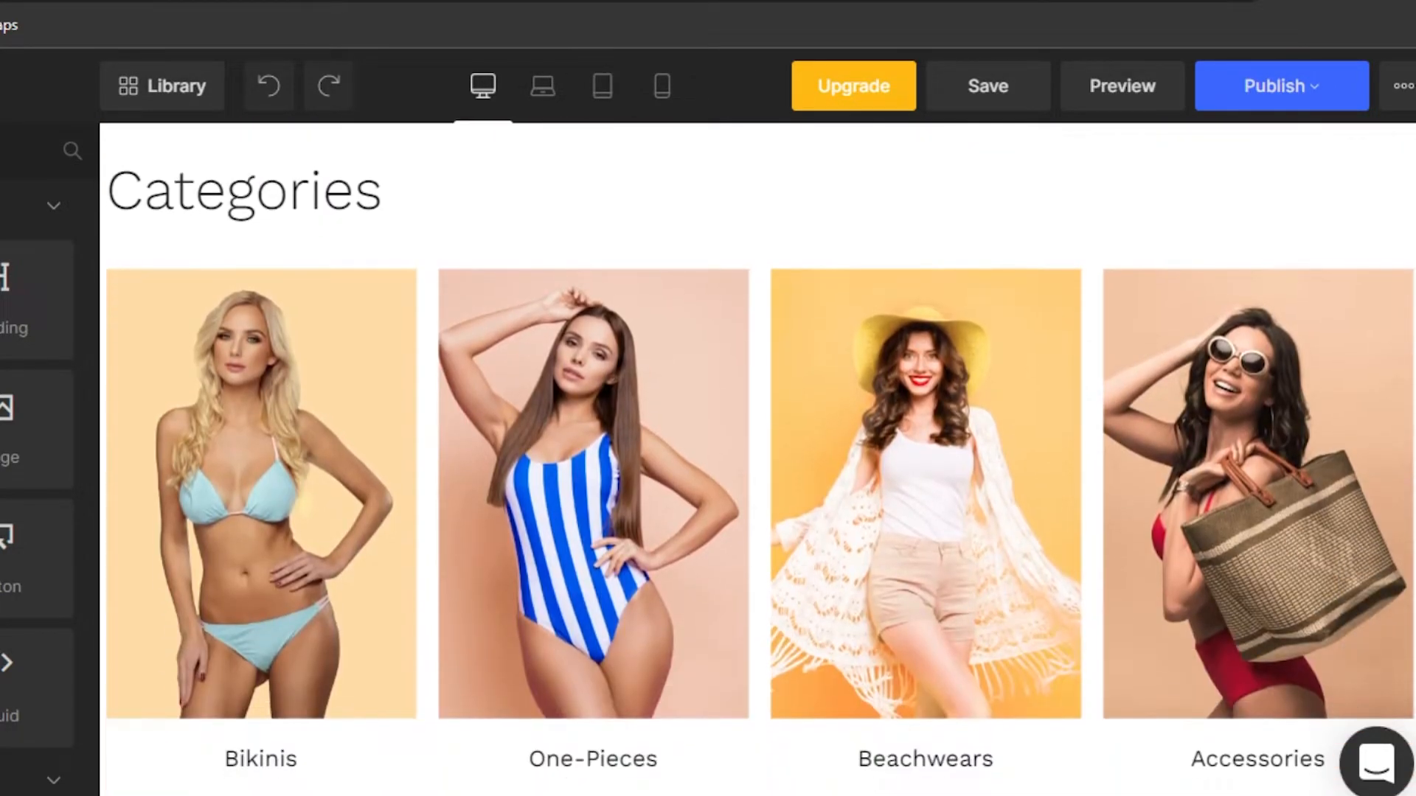
{"action": "scroll", "coordinate": [759, 457], "scroll_direction": "up", "scroll_amount": 12}
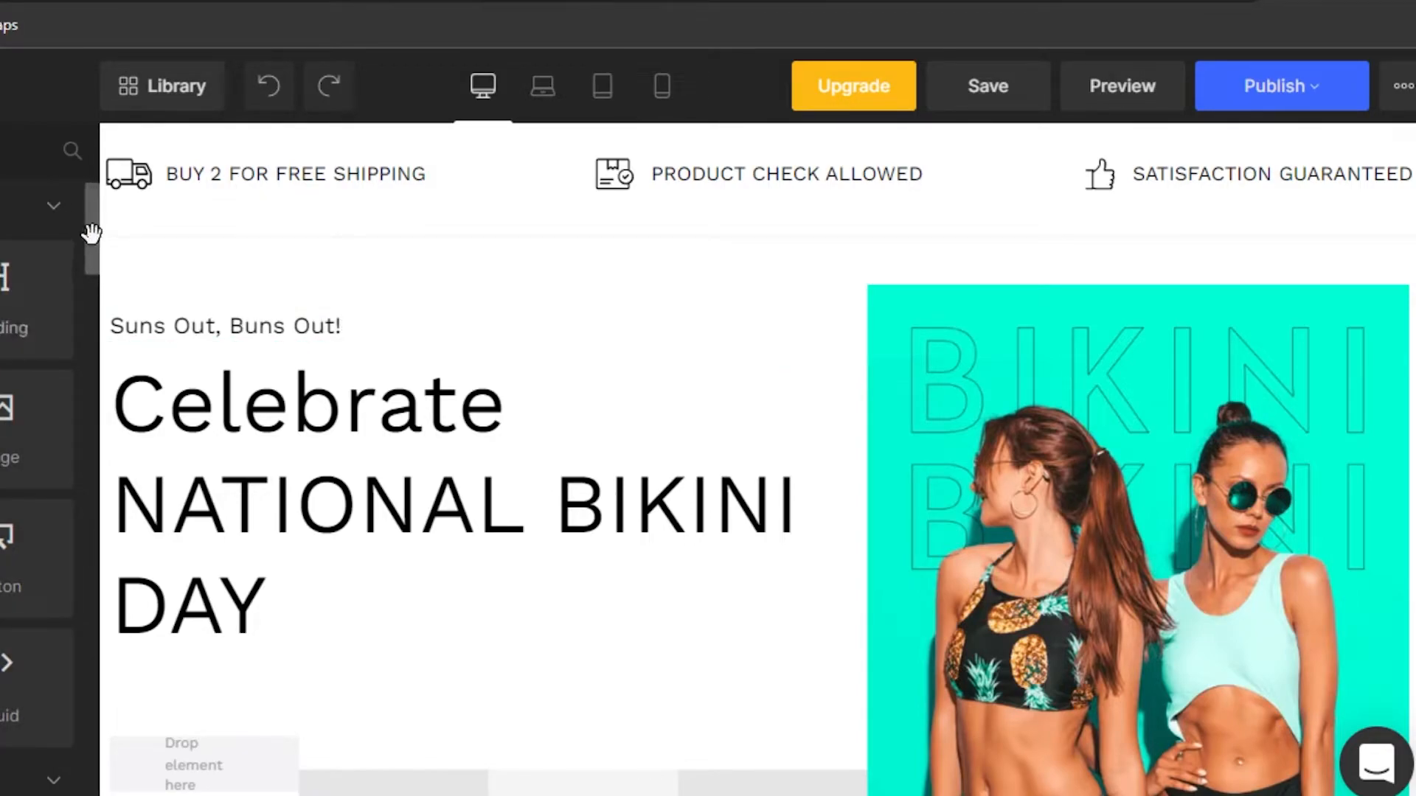
Review the elements available for the page, from the base and banner groups down to the video and product groups
{"action": "left_click_drag", "start_coordinate": [95, 213], "coordinate": [96, 278]}
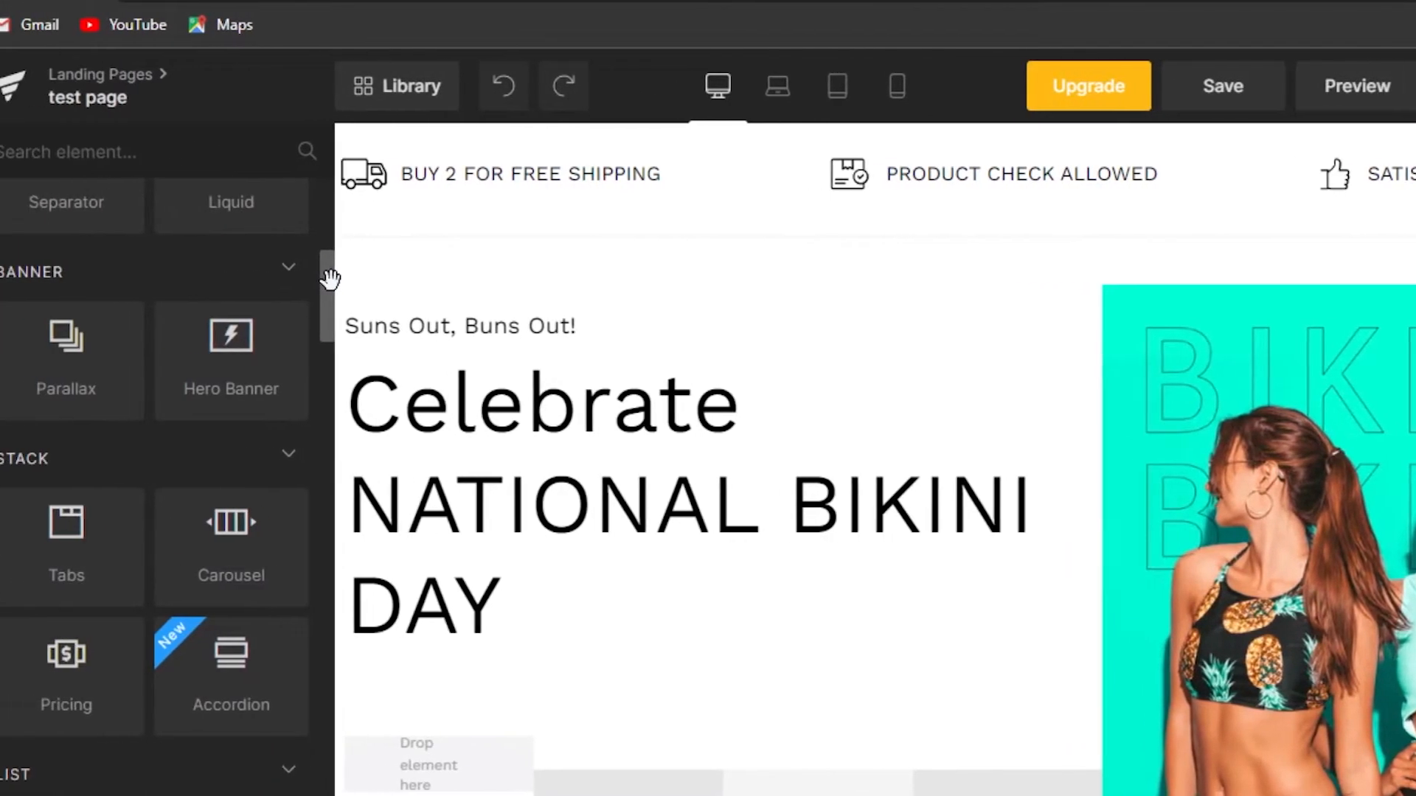
{"action": "left_click_drag", "start_coordinate": [329, 279], "coordinate": [338, 468]}
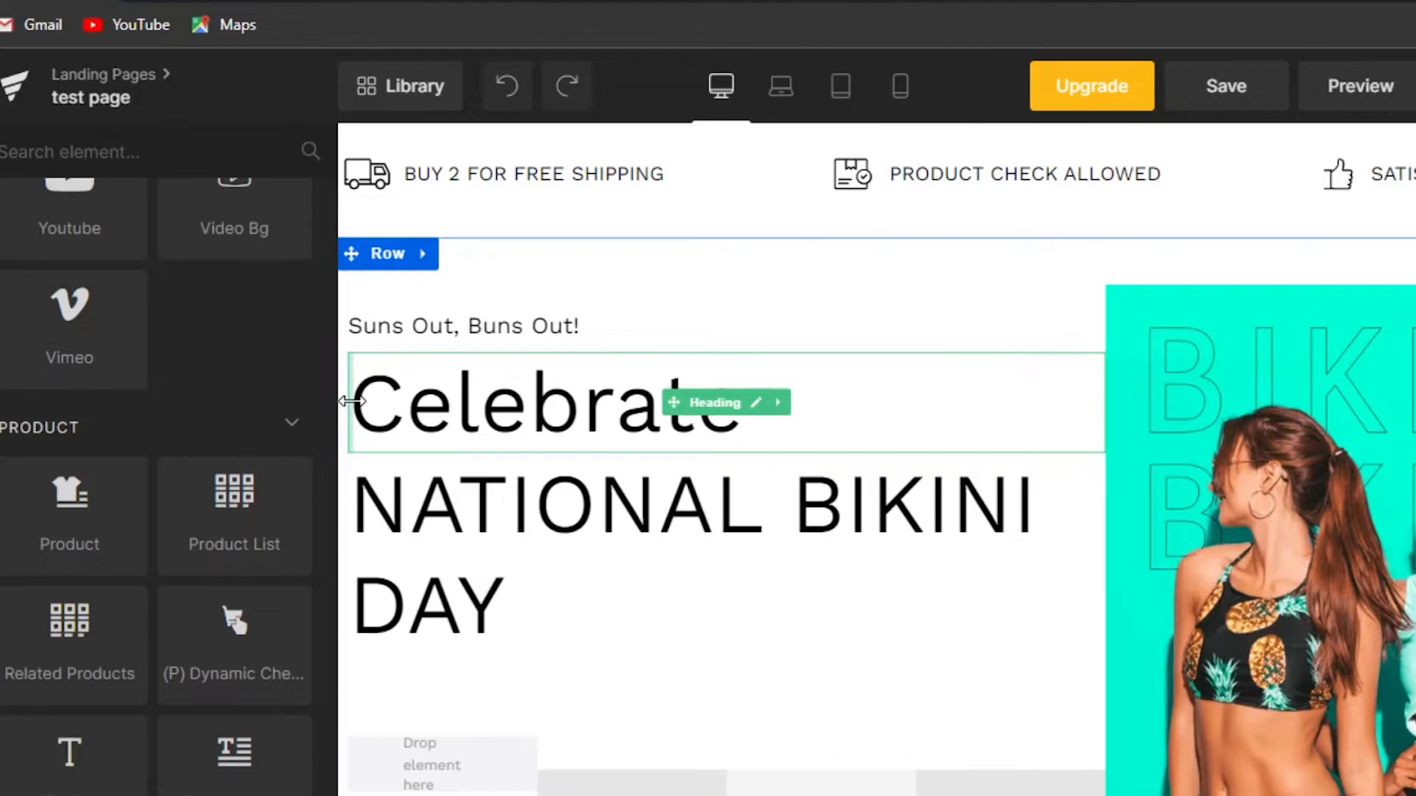
{"action": "left_click_drag", "start_coordinate": [333, 512], "coordinate": [294, 180]}
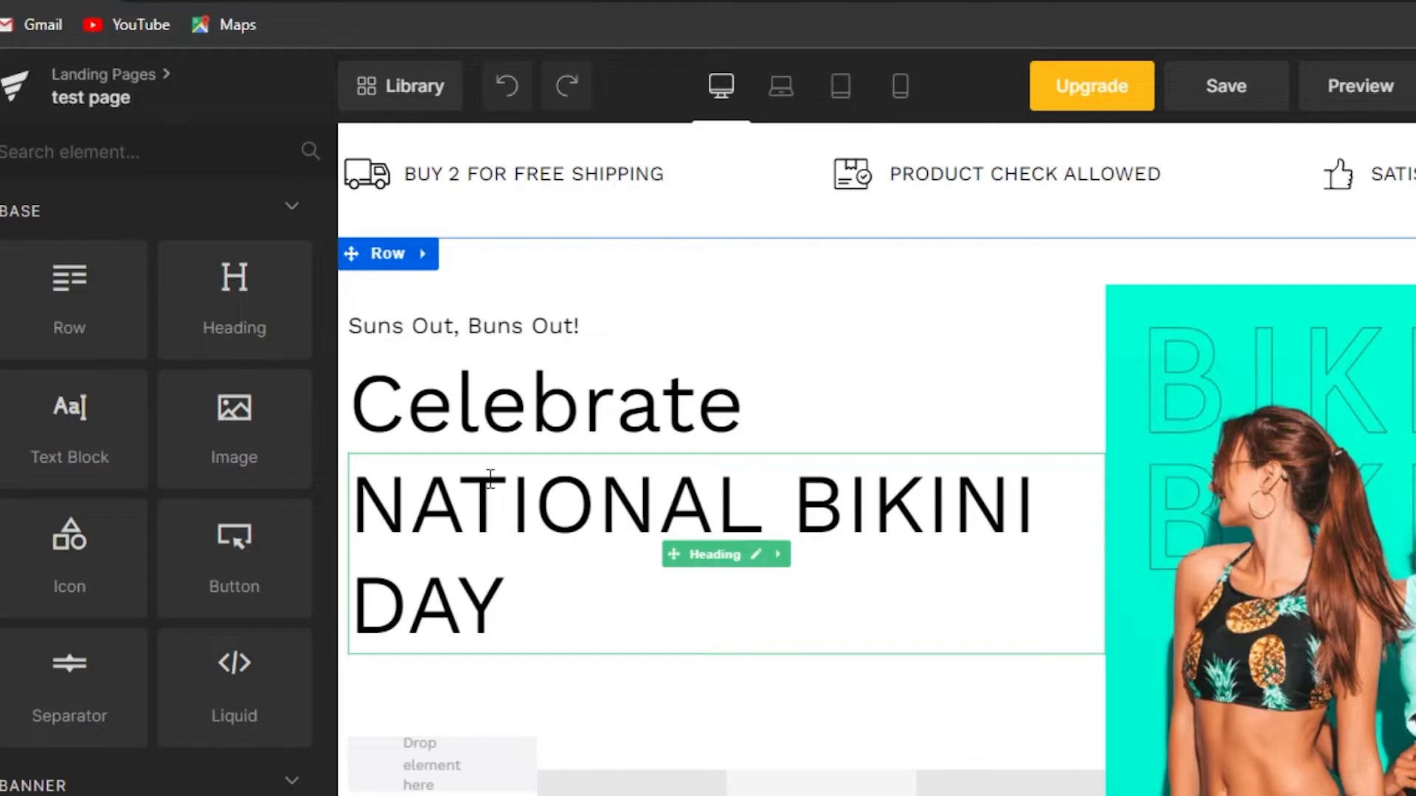
Delete all the text of the "NATIONAL BIKINI DAY" heading in the hero section
{"action": "left_click", "coordinate": [564, 608]}
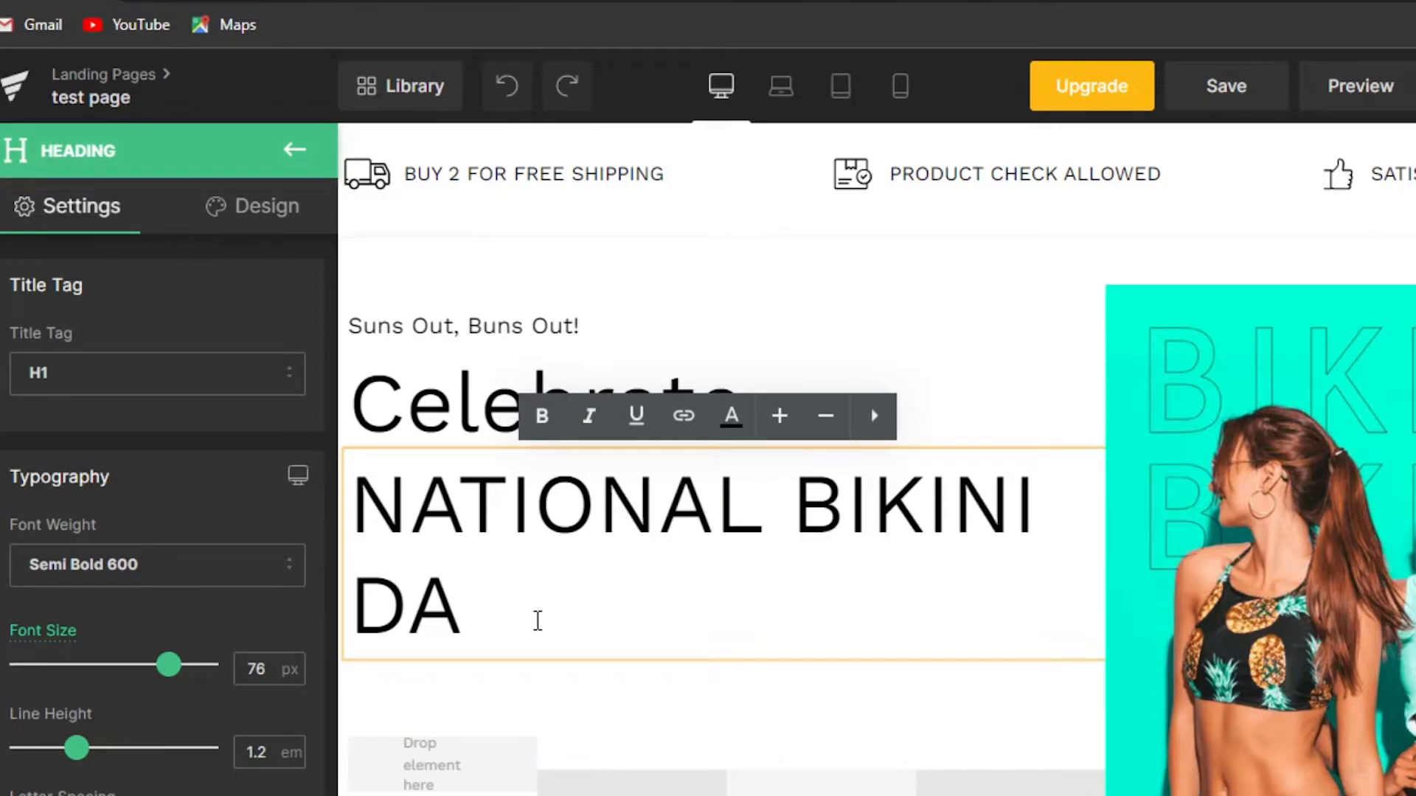
{"action": "key", "text": "BackSpace"}
{"action": "key", "text": "BackSpace"}
{"action": "key", "text": "BackSpace"}
{"action": "key", "text": "BackSpace"}
{"action": "key", "text": "BackSpace"}
{"action": "key", "text": "BackSpace"}
{"action": "key", "text": "BackSpace"}
{"action": "key", "text": "BackSpace"}
{"action": "key", "text": "BackSpace"}
{"action": "key", "text": "BackSpace"}
{"action": "key", "text": "BackSpace"}
{"action": "key", "text": "BackSpace"}
{"action": "key", "text": "BackSpace"}
{"action": "key", "text": "BackSpace"}
{"action": "key", "text": "BackSpace"}
{"action": "key", "text": "BackSpace"}
{"action": "key", "text": "BackSpace"}
{"action": "key", "text": "BackSpace"}
{"action": "key", "text": "BackSpace"}
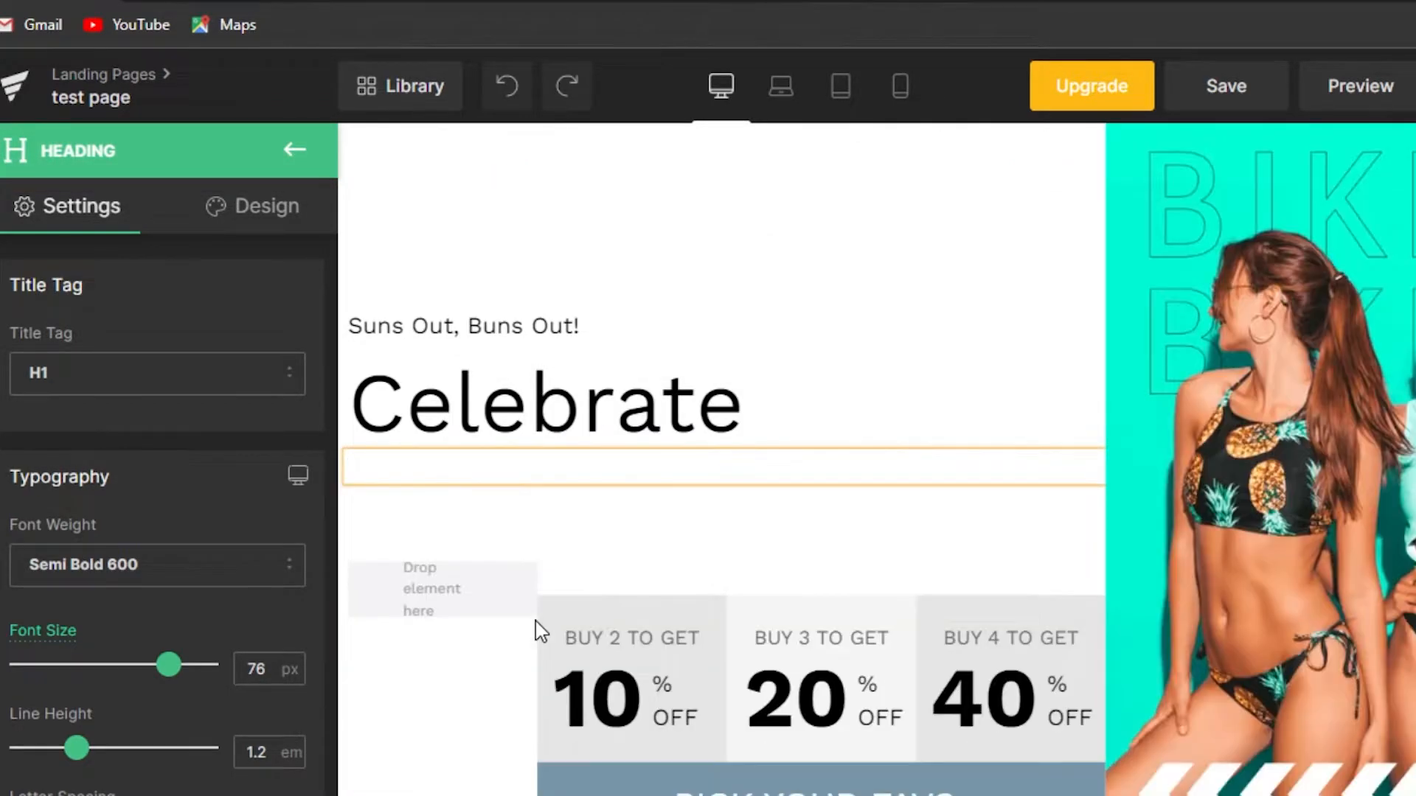
Replace the "Celebrate" heading text in the hero section with "THE SOCIAL GUIDE"
{"action": "left_click", "coordinate": [780, 422]}
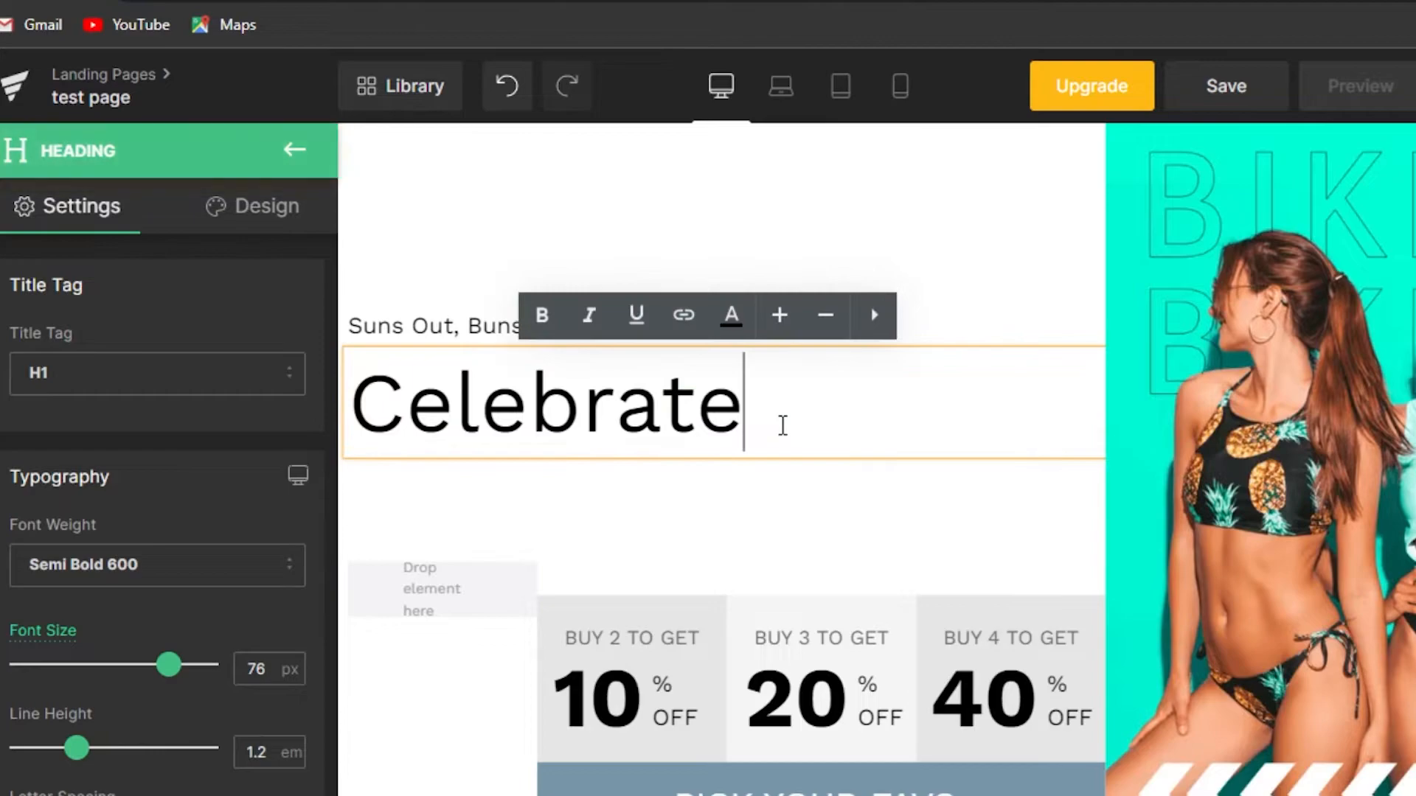
{"action": "key", "text": "BackSpace"}
{"action": "key", "text": "BackSpace"}
{"action": "key", "text": "BackSpace"}
{"action": "key", "text": "BackSpace"}
{"action": "key", "text": "BackSpace"}
{"action": "key", "text": "BackSpace"}
{"action": "key", "text": "BackSpace"}
{"action": "key", "text": "BackSpace"}
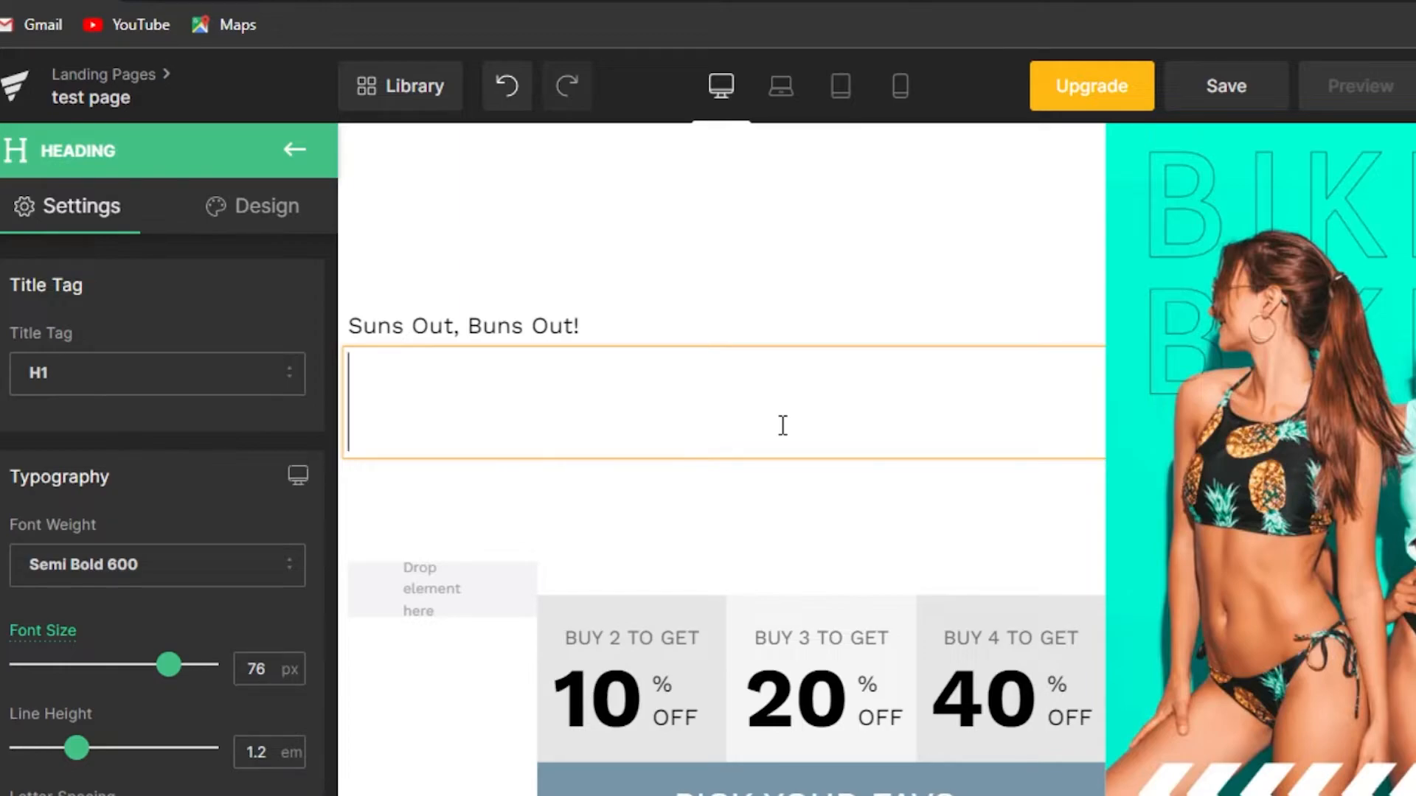
{"action": "type", "text": "THE"}
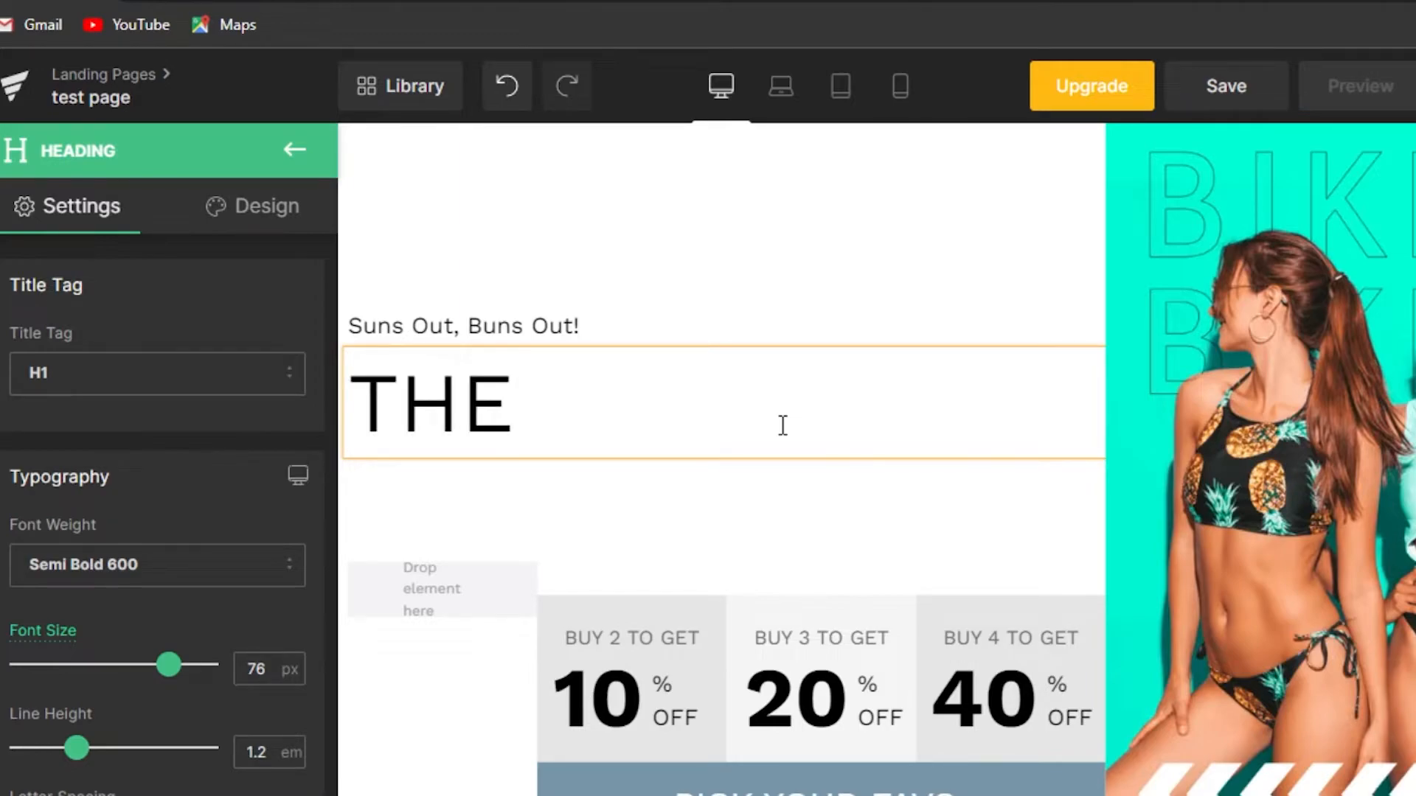
{"action": "type", "text": " SOCIAL GUIDE"}
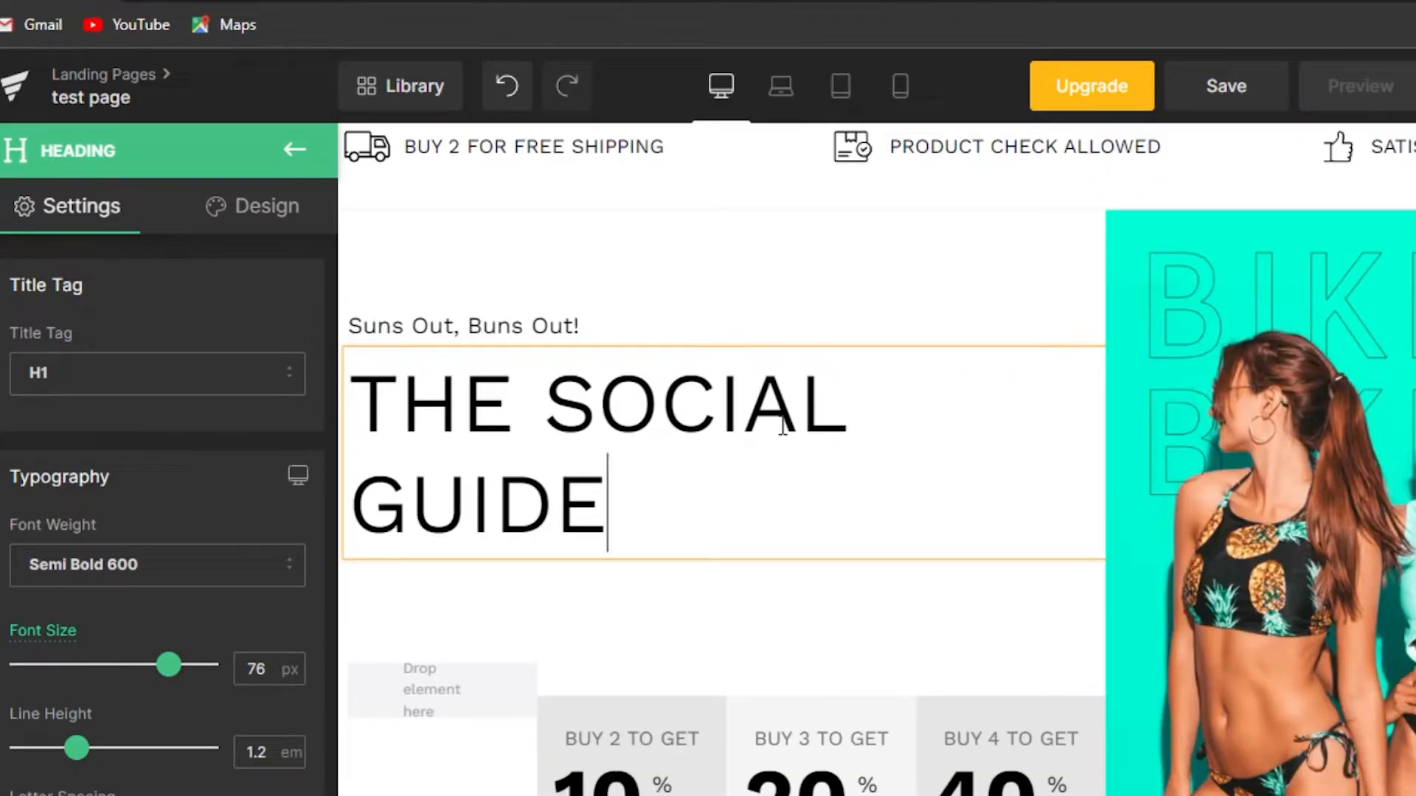
Review the typography options of the "THE SOCIAL GUIDE" heading, from font weight and letter spacing to text transform
{"action": "left_click", "coordinate": [262, 582]}
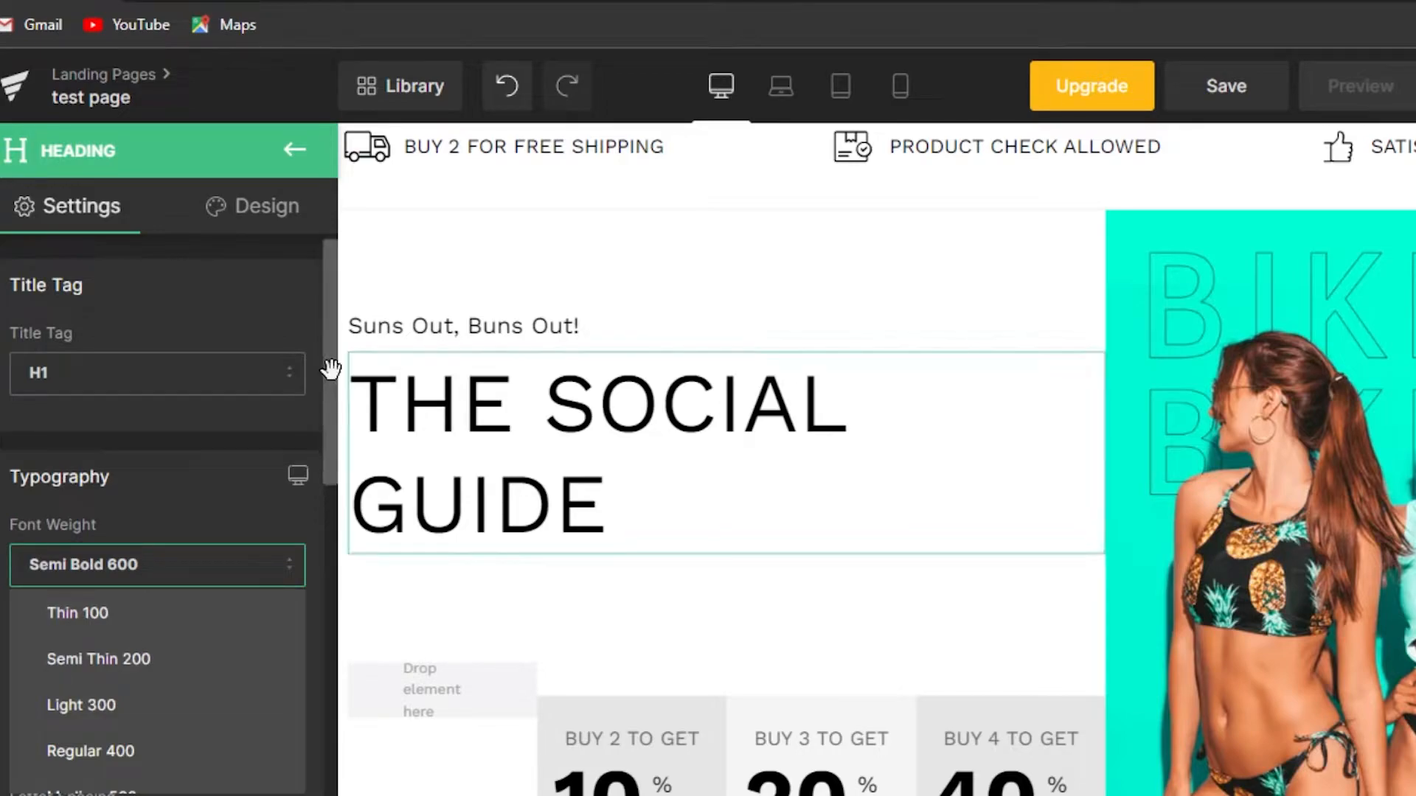
{"action": "scroll", "coordinate": [330, 458], "scroll_direction": "down", "scroll_amount": 3}
{"action": "scroll", "coordinate": [331, 459], "scroll_direction": "down", "scroll_amount": 4}
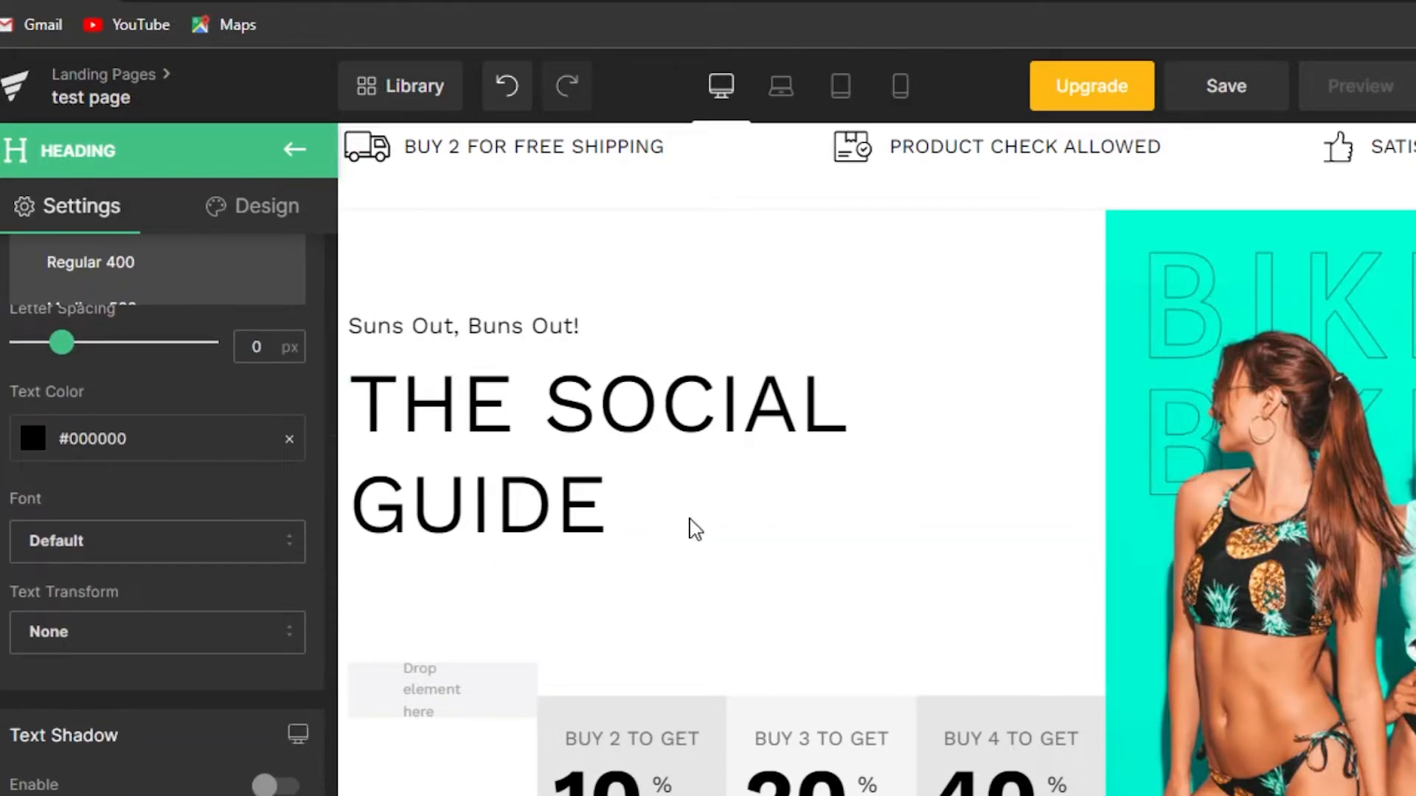
Examine the options for replacing the hero image, including the image gallery and the upload file chooser
{"action": "scroll", "coordinate": [877, 458], "scroll_direction": "down", "scroll_amount": 1}
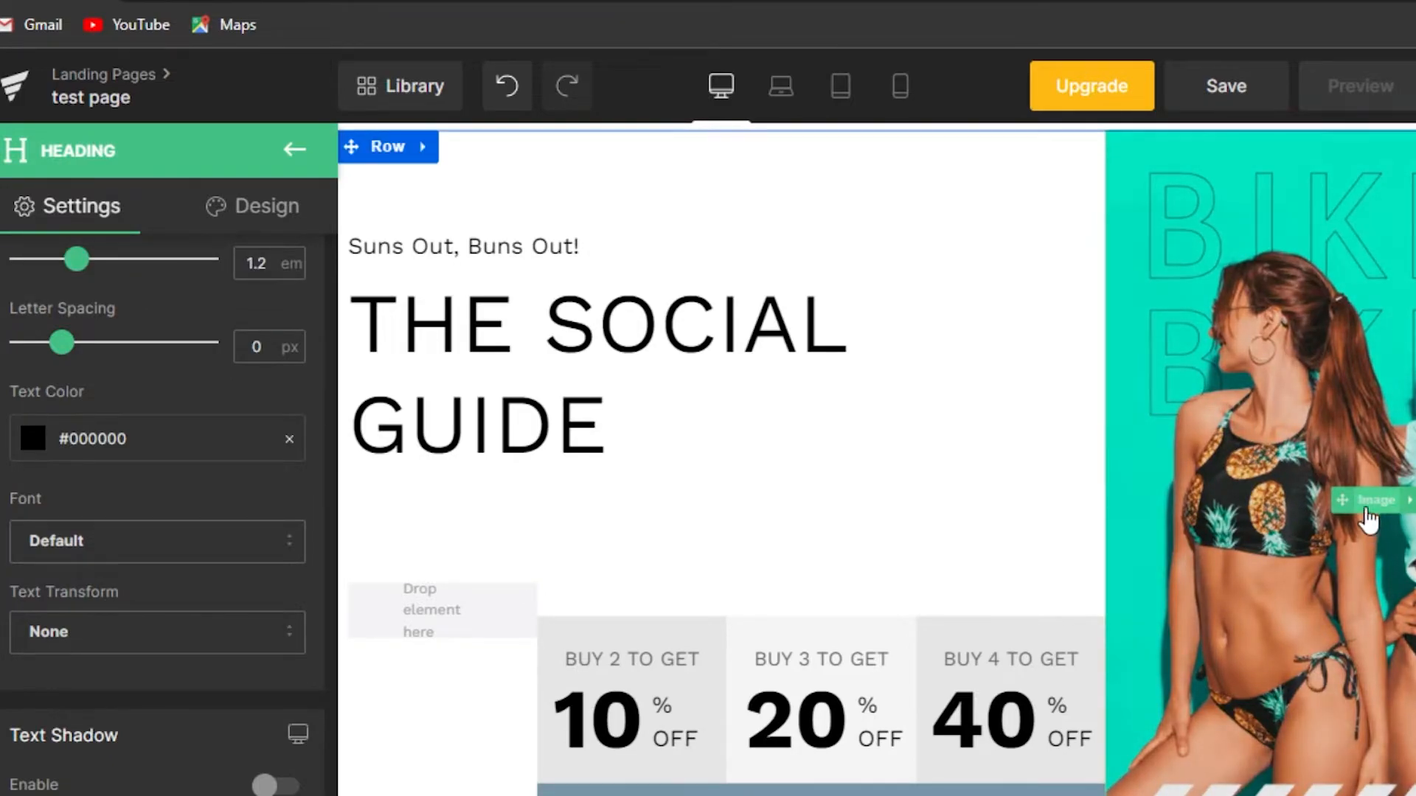
{"action": "left_click", "coordinate": [1365, 510]}
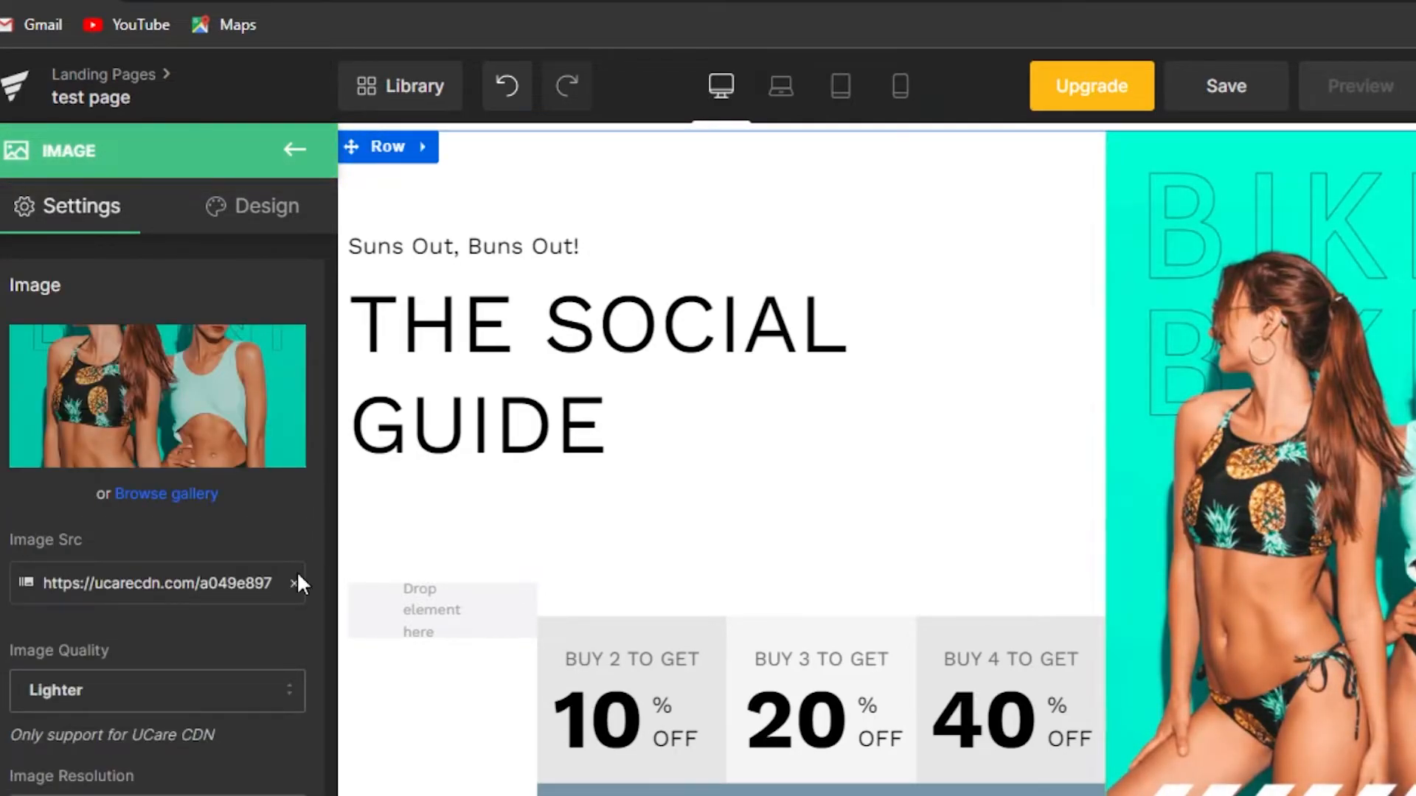
{"action": "left_click", "coordinate": [167, 494]}
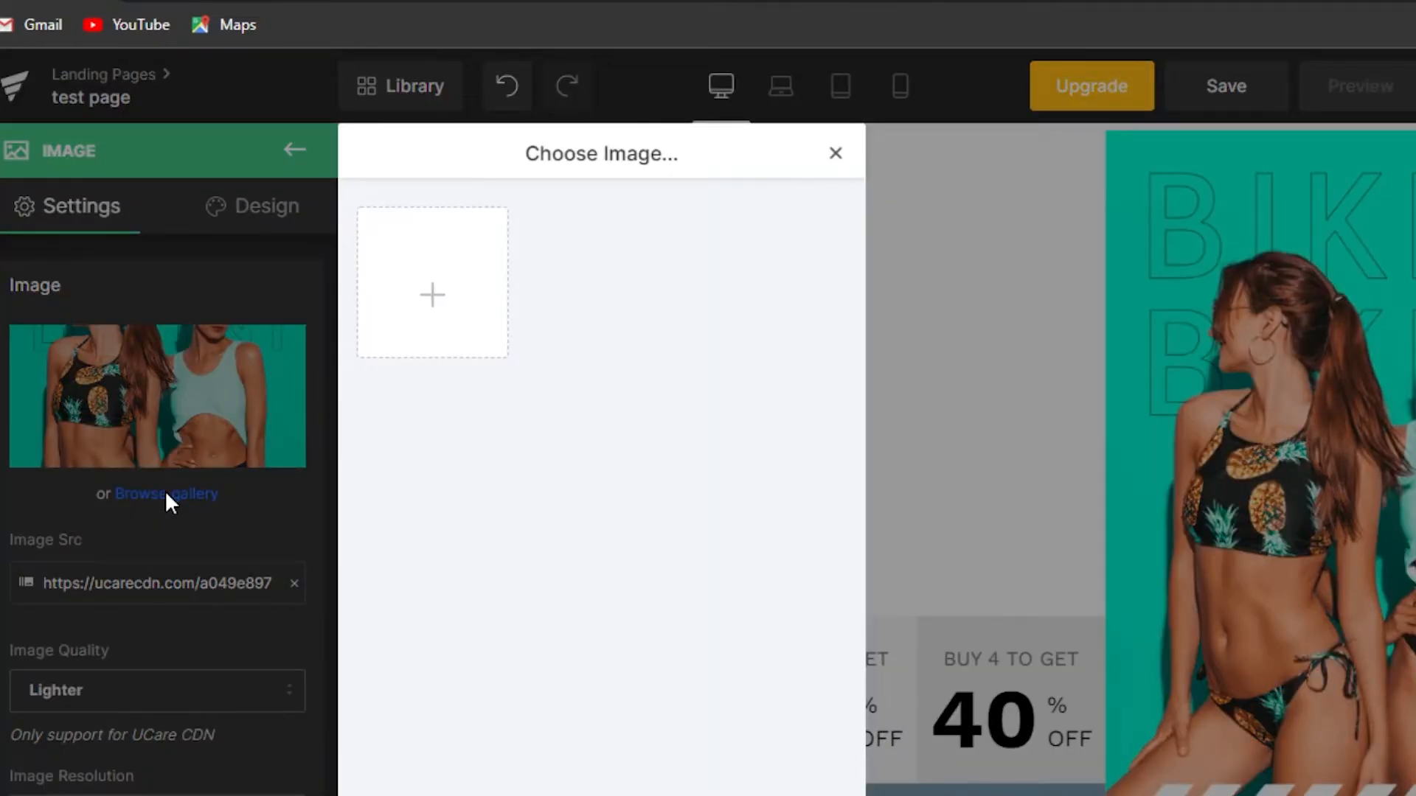
{"action": "left_click", "coordinate": [445, 321]}
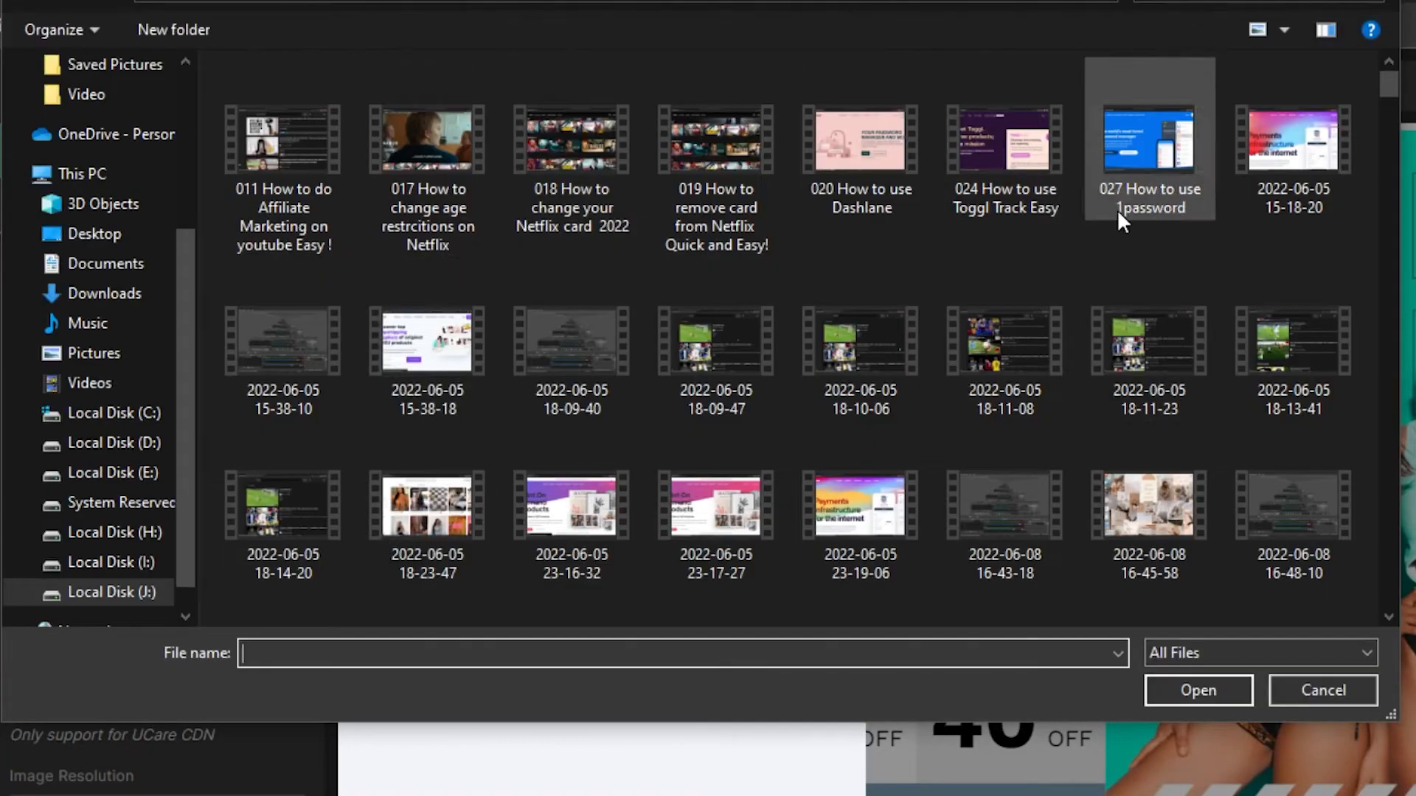
{"action": "left_click", "coordinate": [1378, 0]}
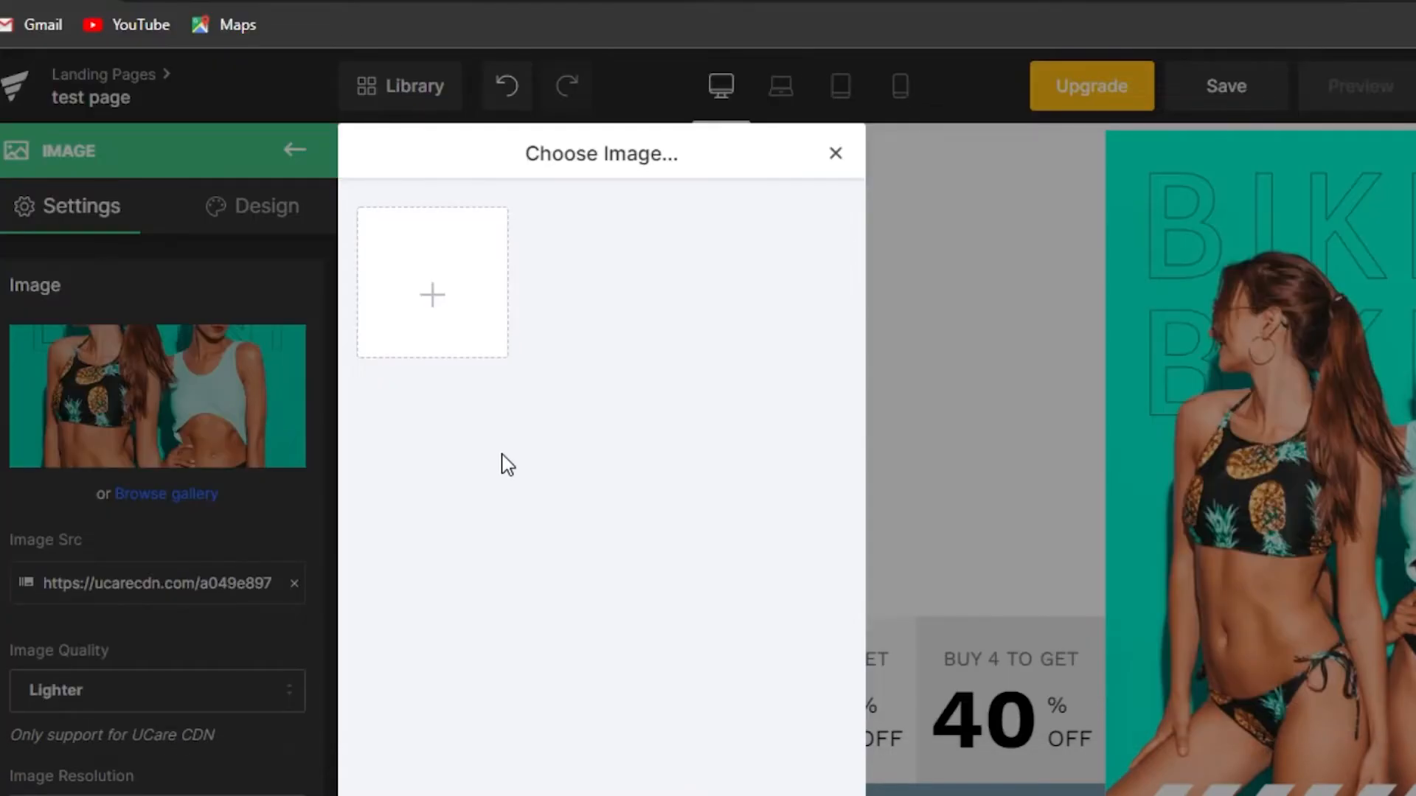
{"action": "left_click", "coordinate": [836, 168]}
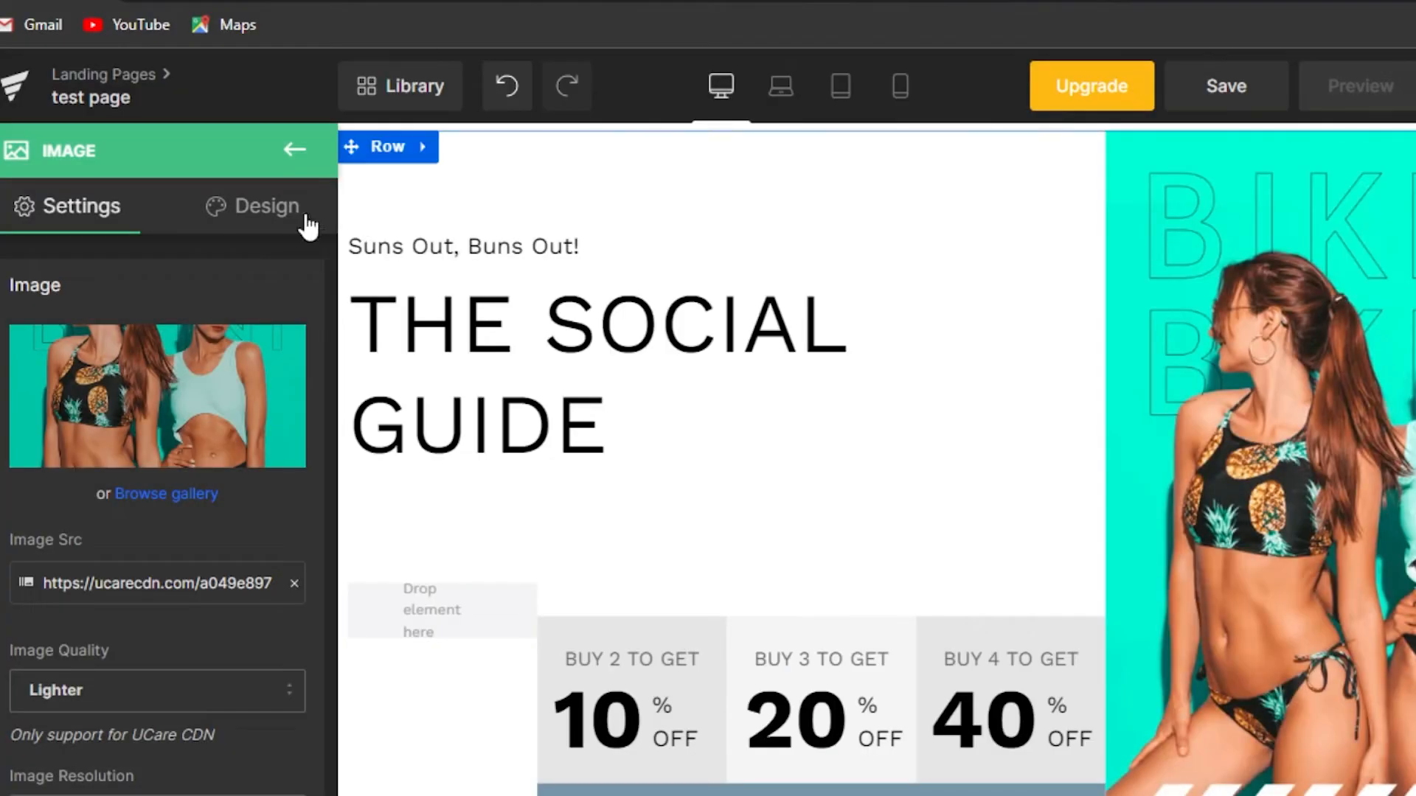
{"action": "left_click", "coordinate": [287, 152]}
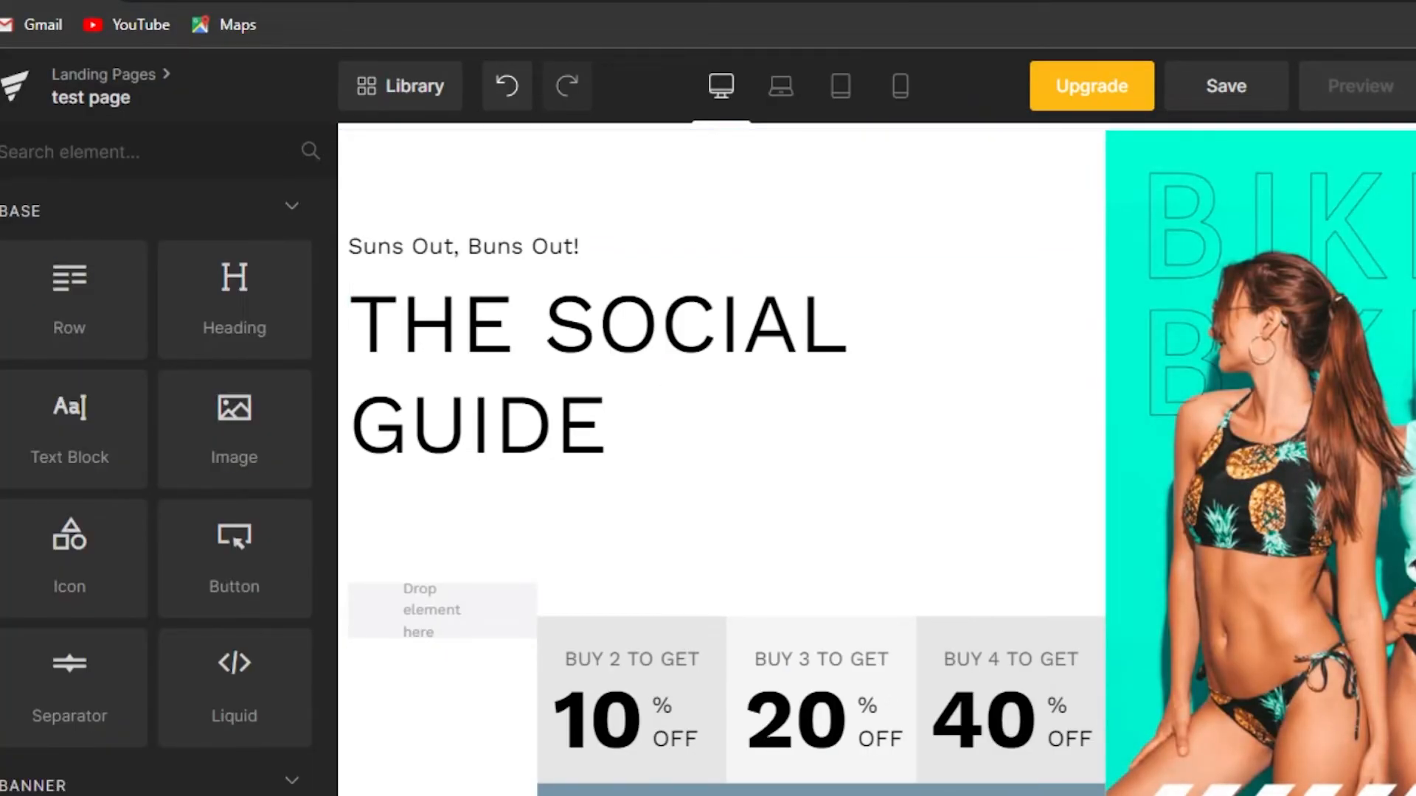
Add a Product element between the hero section and the Categories section, and check its product picker
{"action": "scroll", "coordinate": [693, 417], "scroll_direction": "down", "scroll_amount": 10}
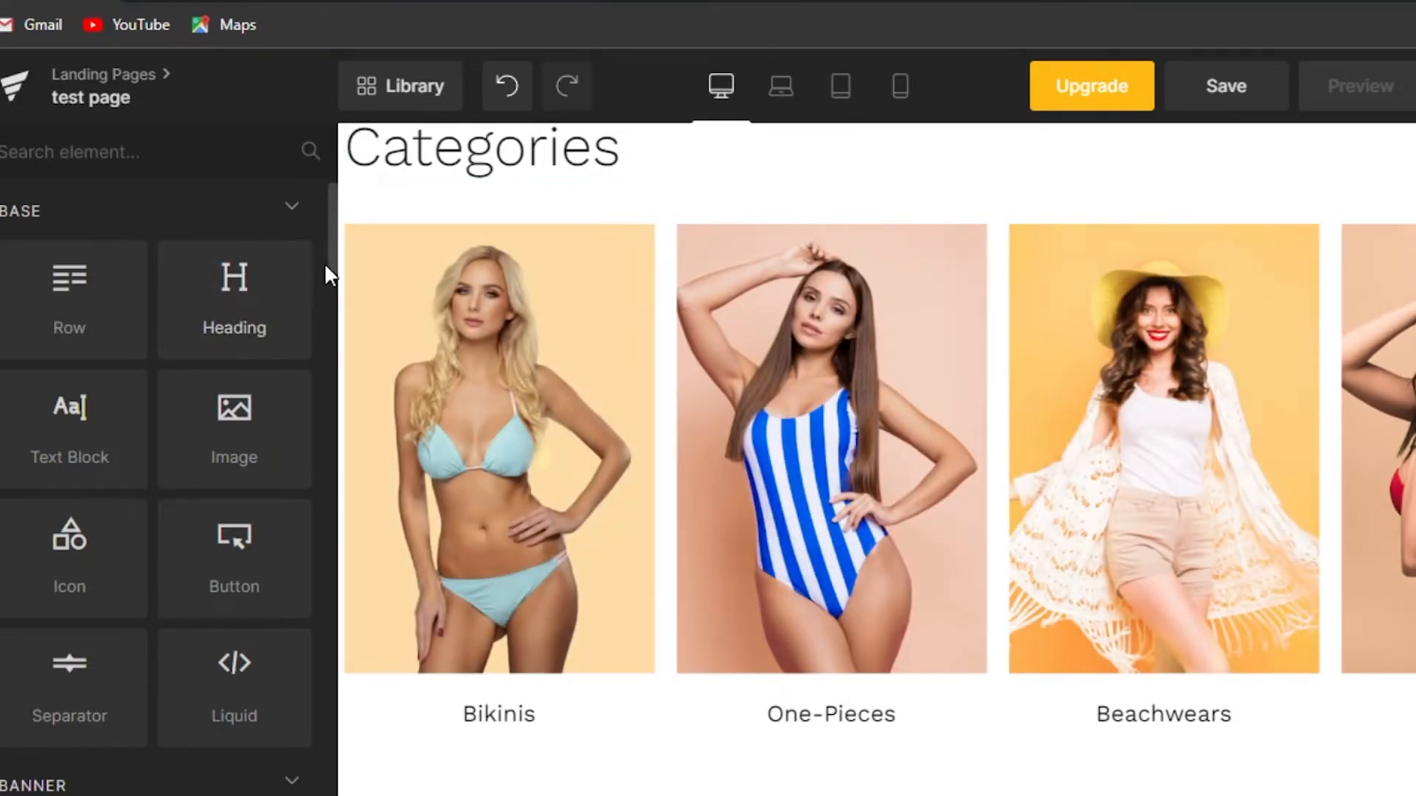
{"action": "left_click_drag", "start_coordinate": [328, 221], "coordinate": [332, 496]}
{"action": "left_click_drag", "start_coordinate": [55, 417], "coordinate": [474, 489]}
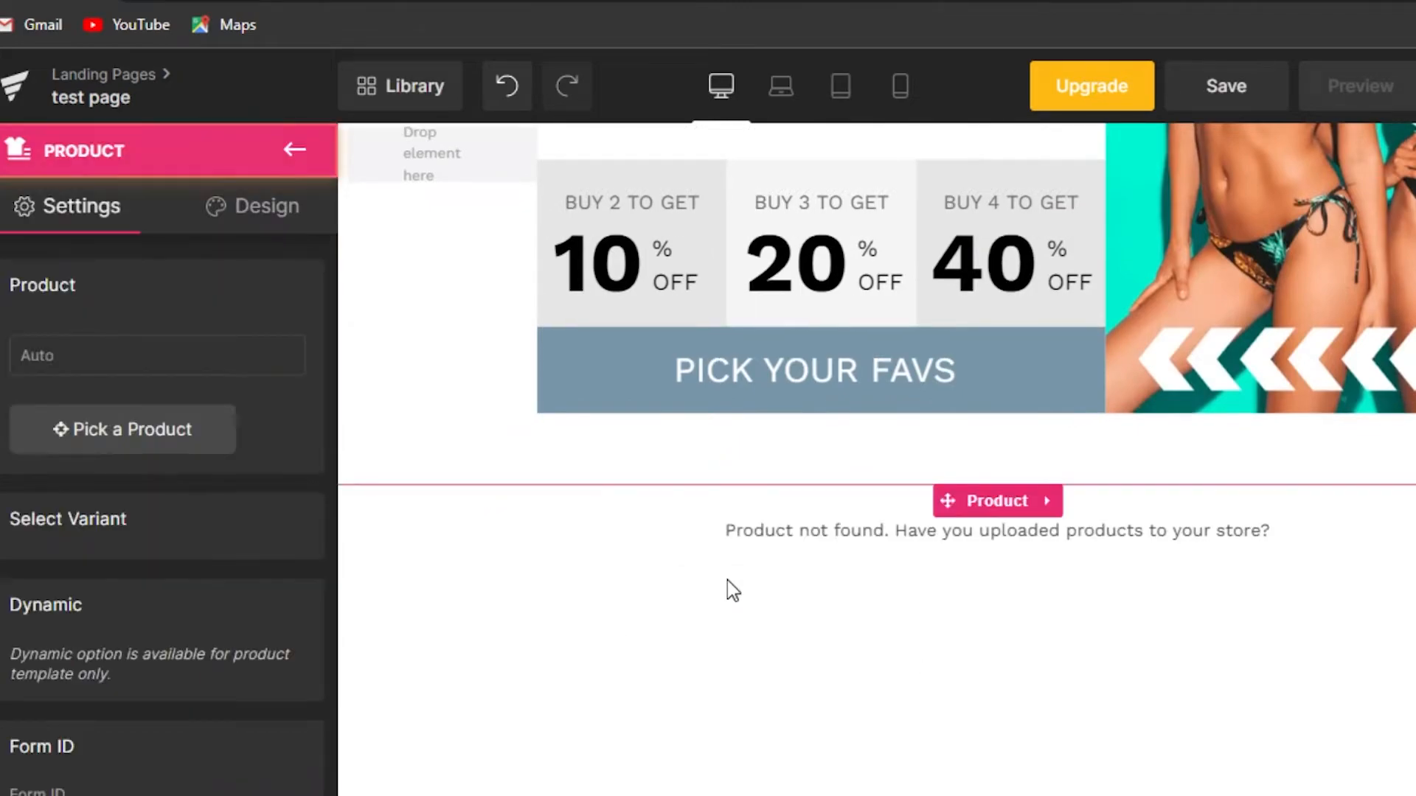
{"action": "scroll", "coordinate": [1098, 308], "scroll_direction": "down", "scroll_amount": 4}
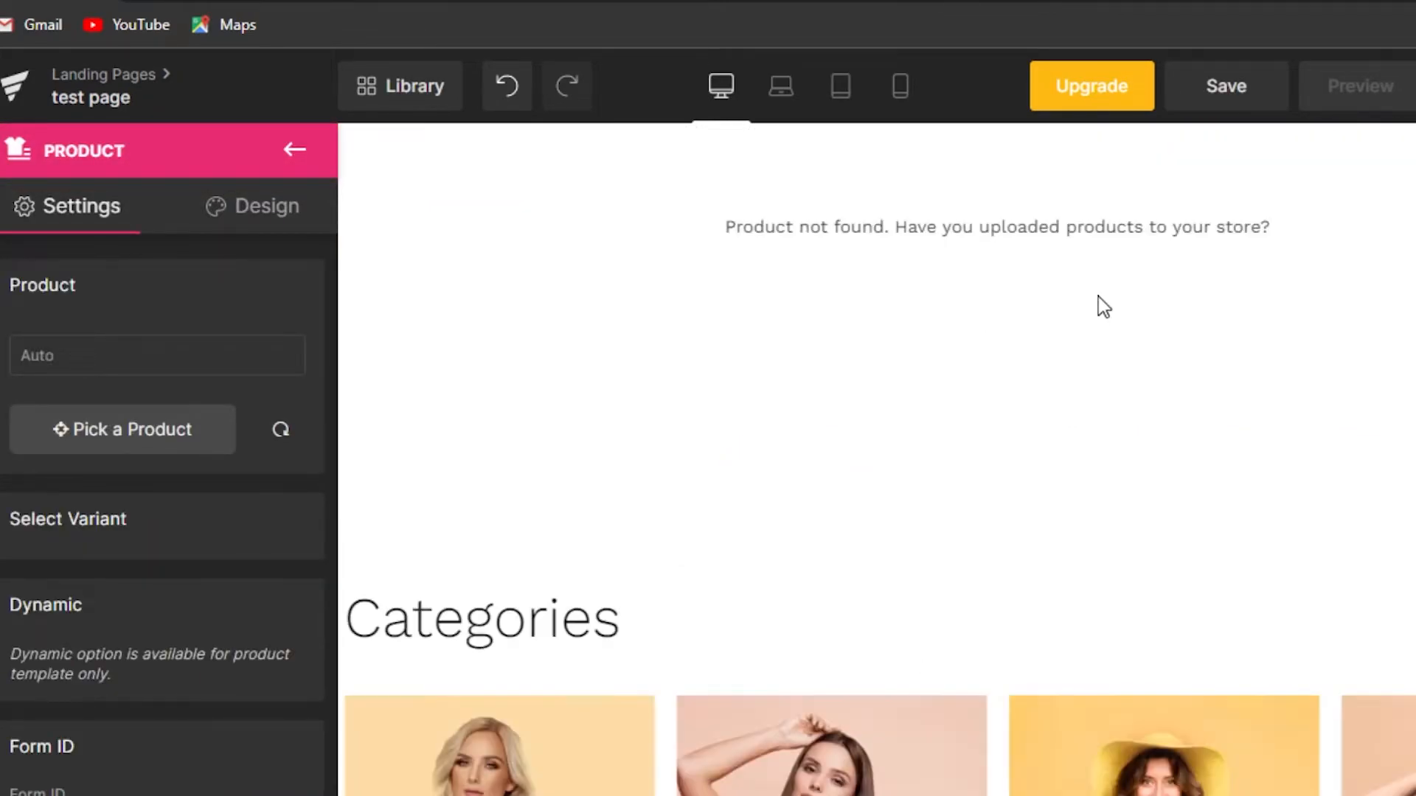
{"action": "left_click", "coordinate": [68, 437]}
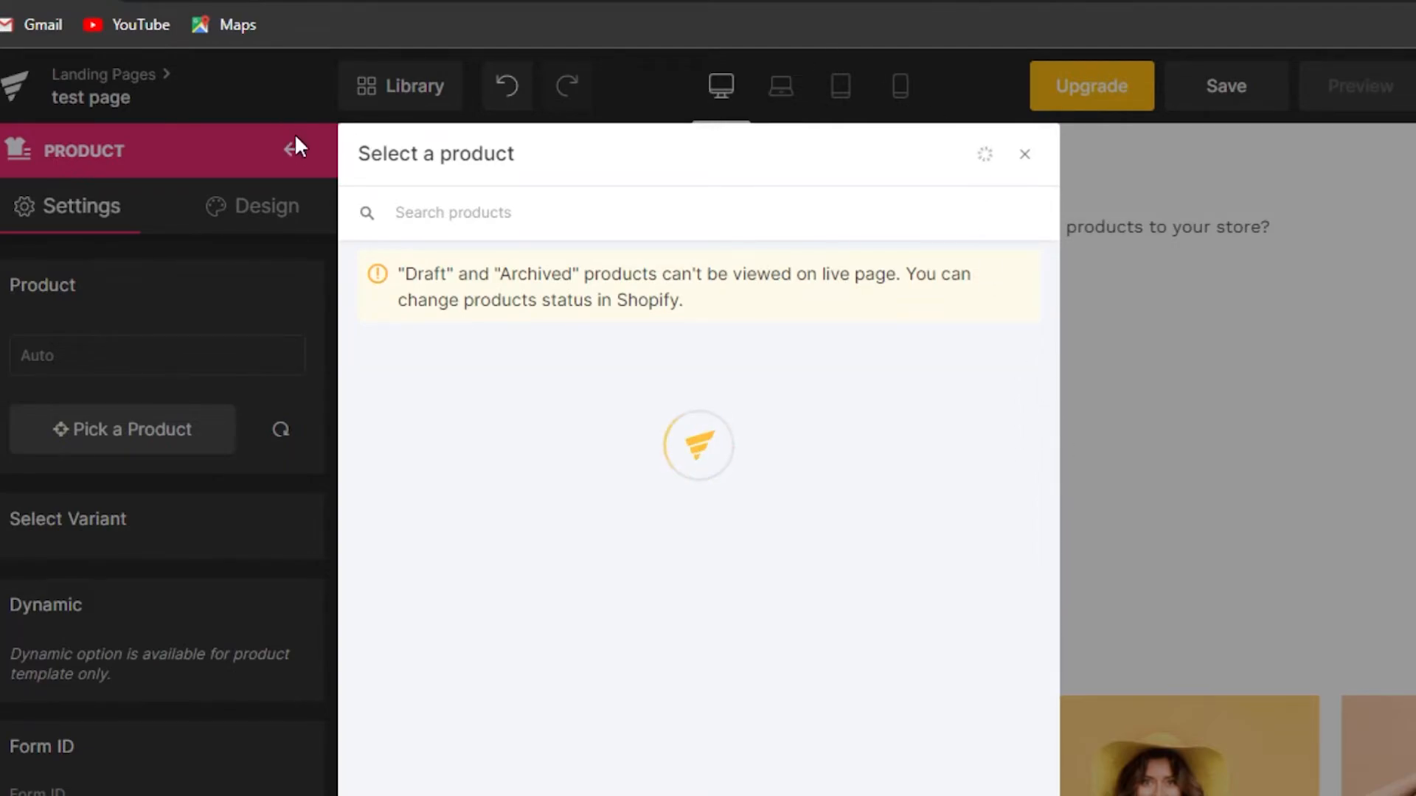
{"action": "left_click", "coordinate": [298, 153]}
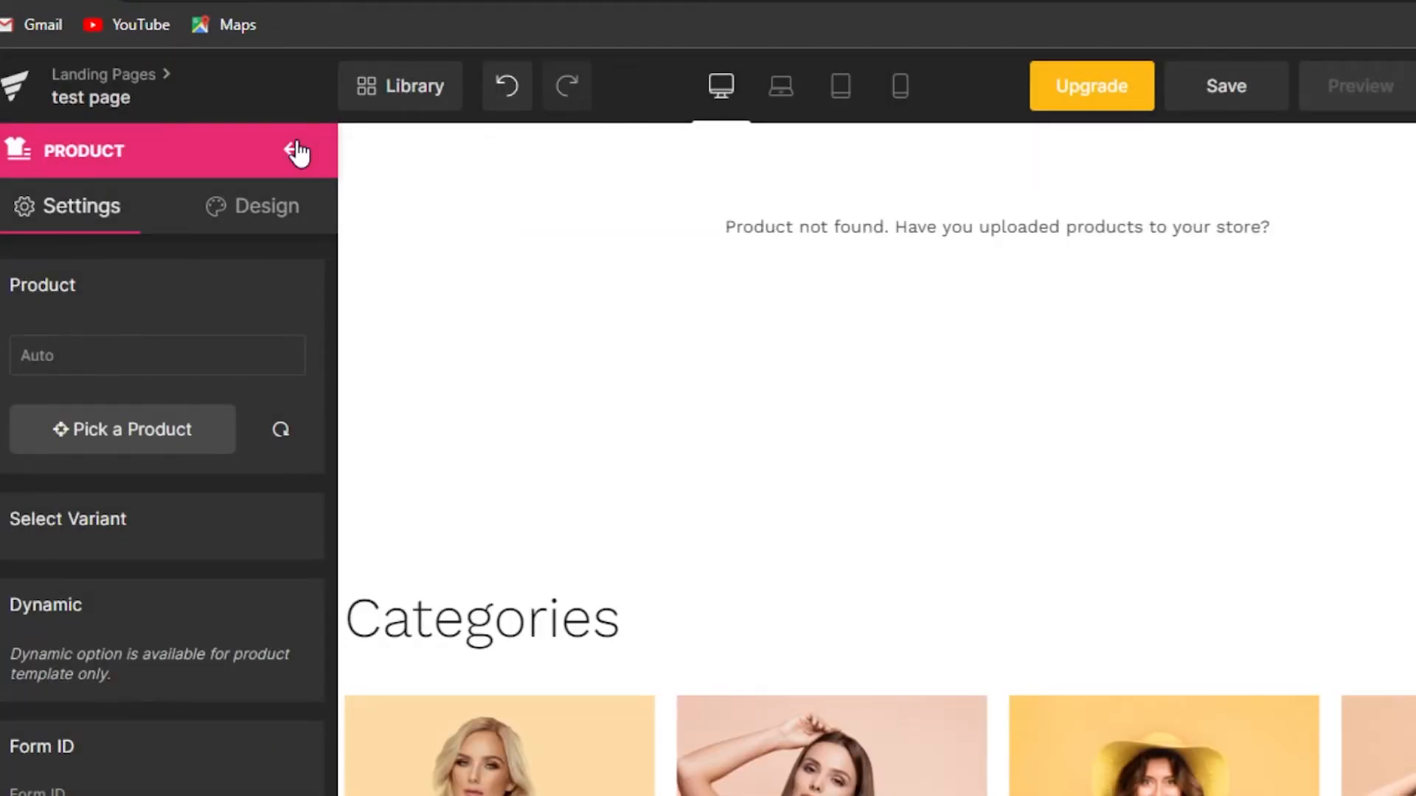
Examine the page sections from Categories through New arrivals and Best-sellers to the clearance sales banner
{"action": "scroll", "coordinate": [877, 450], "scroll_direction": "down", "scroll_amount": 10}
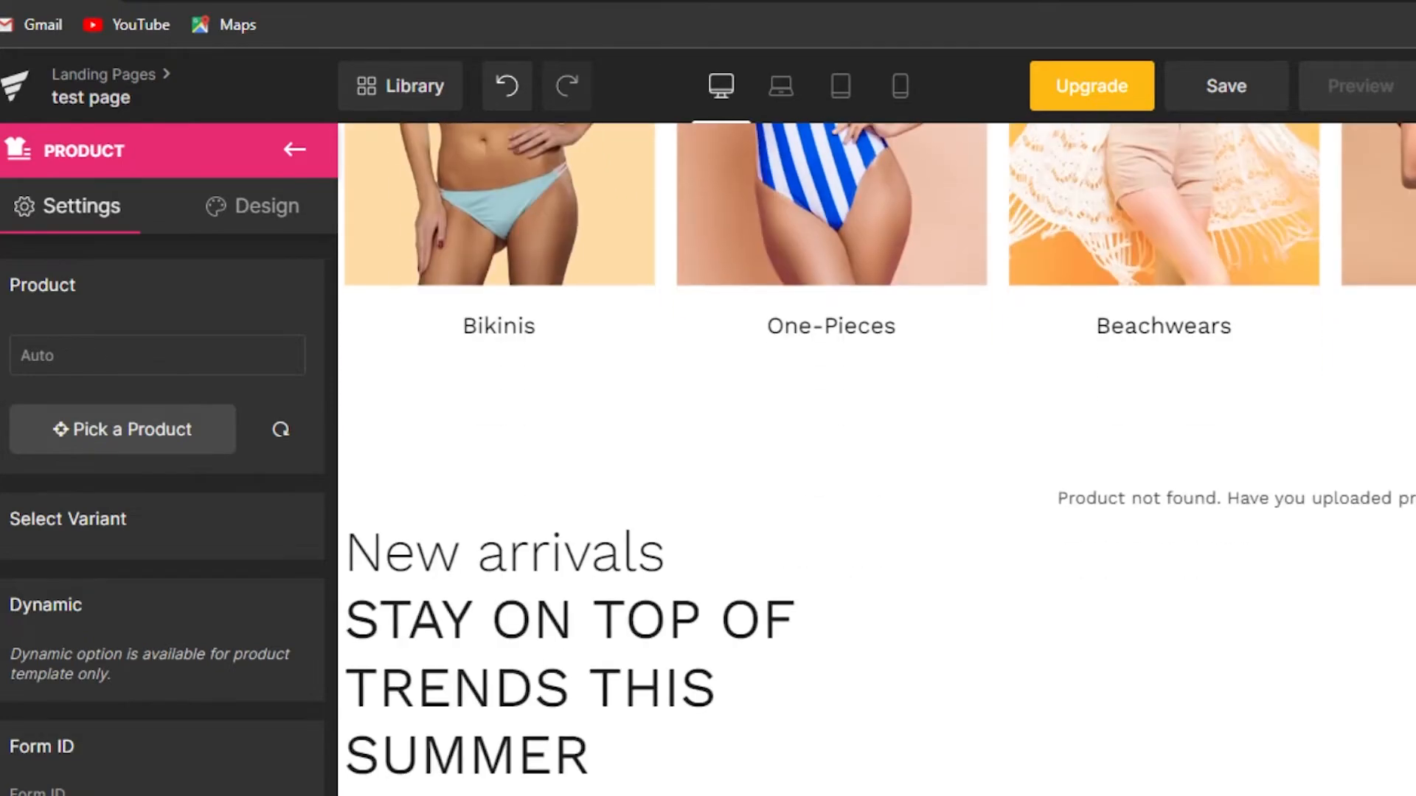
{"action": "scroll", "coordinate": [877, 450], "scroll_direction": "up", "scroll_amount": 5}
{"action": "scroll", "coordinate": [878, 450], "scroll_direction": "down", "scroll_amount": 1}
{"action": "scroll", "coordinate": [877, 449], "scroll_direction": "down", "scroll_amount": 7}
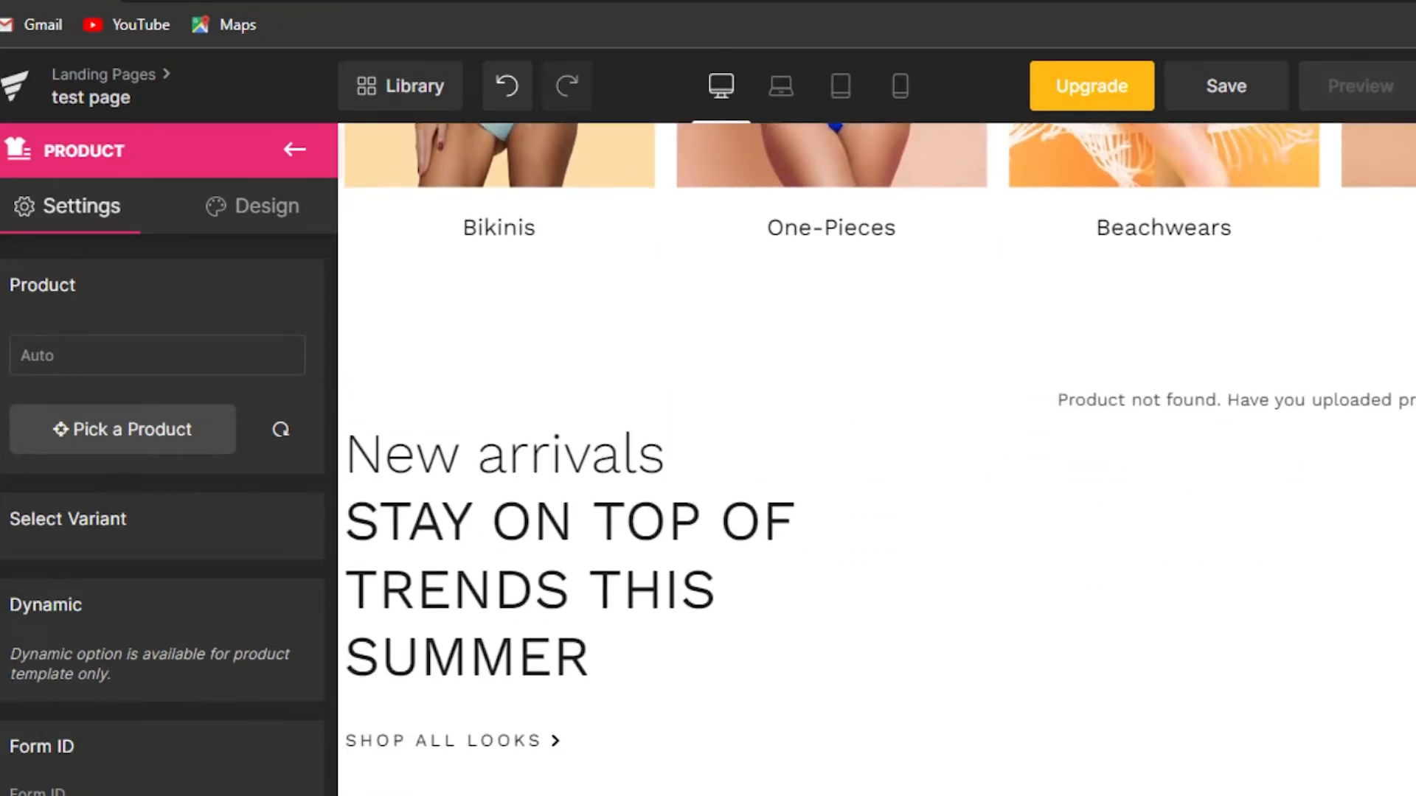
{"action": "scroll", "coordinate": [878, 450], "scroll_direction": "down", "scroll_amount": 10}
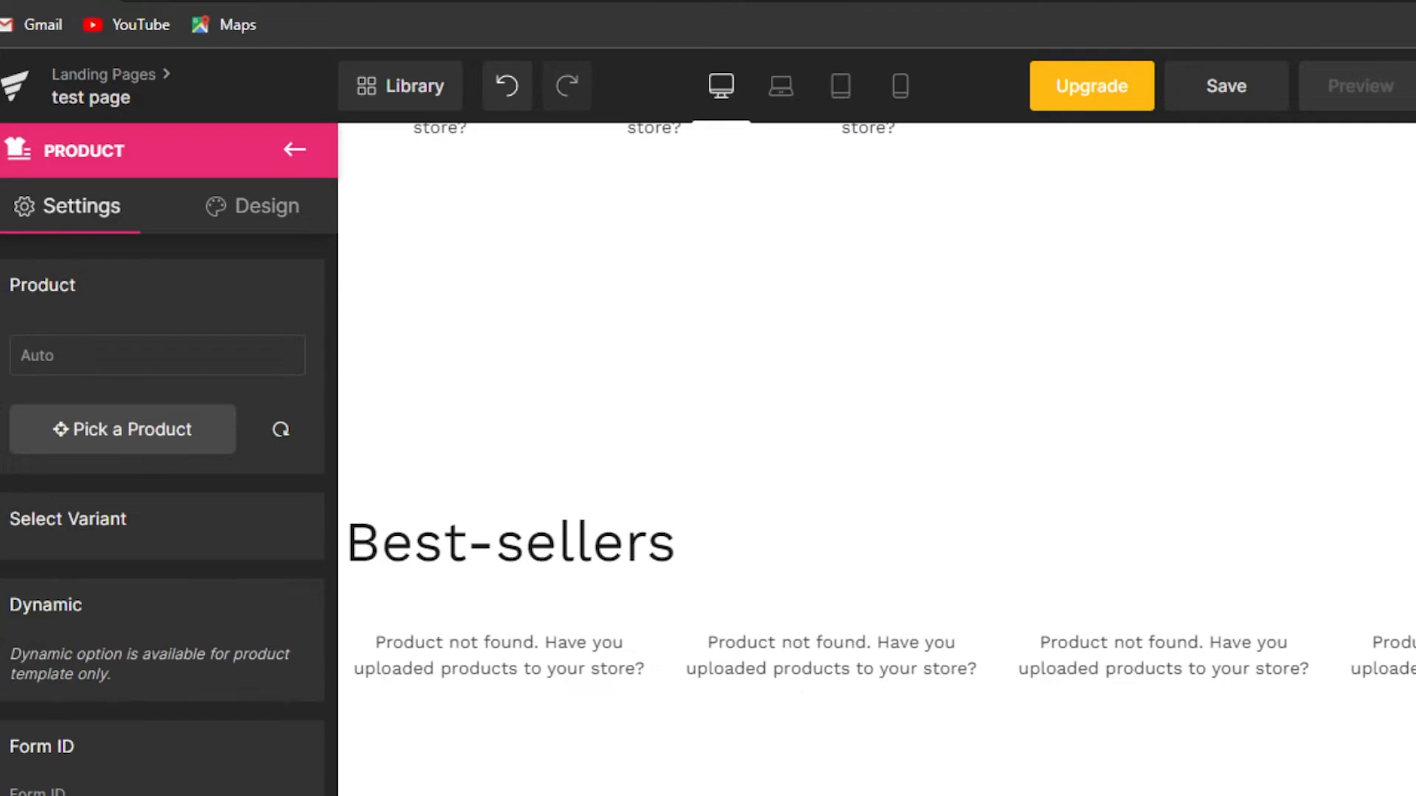
{"action": "scroll", "coordinate": [609, 481], "scroll_direction": "down", "scroll_amount": 4}
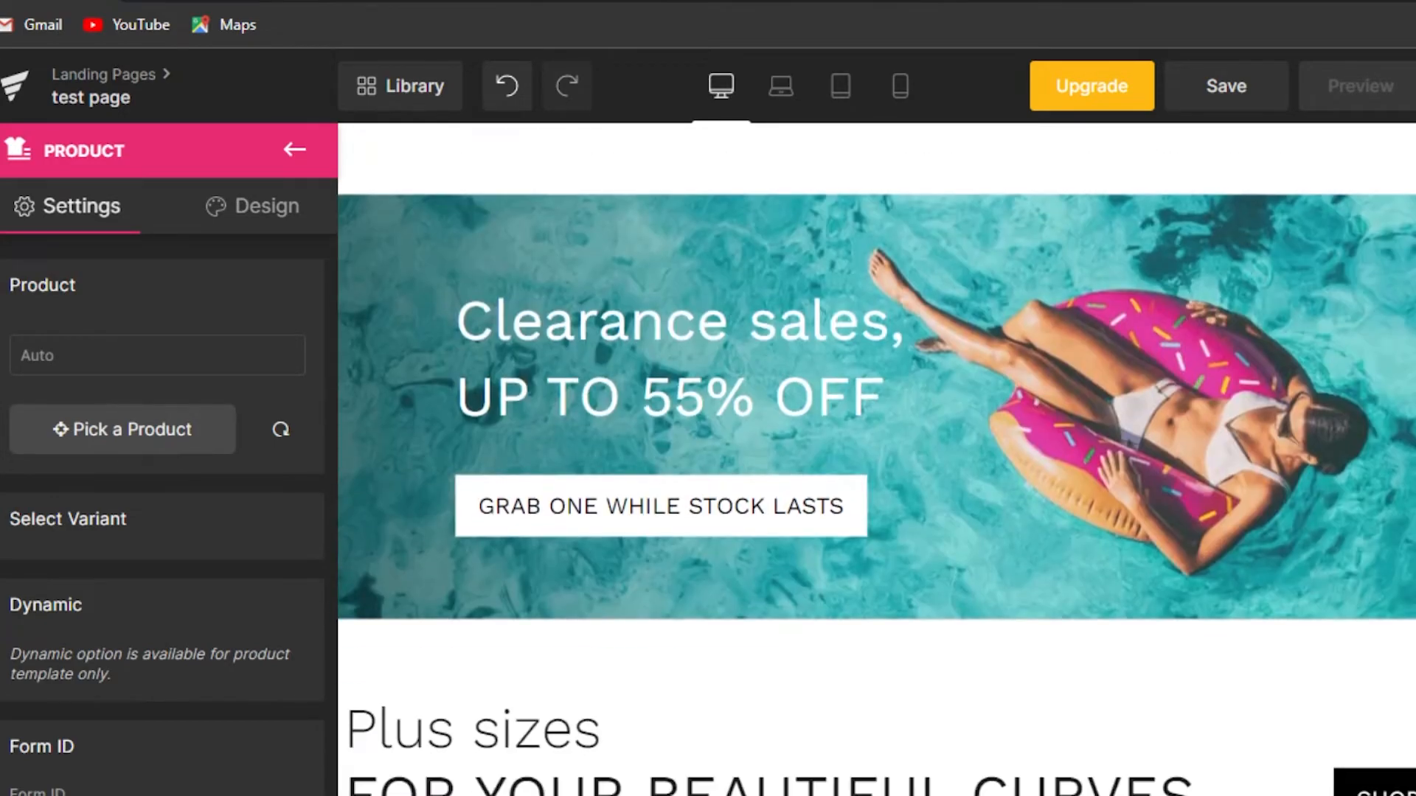
{"action": "scroll", "coordinate": [609, 481], "scroll_direction": "up", "scroll_amount": 1}
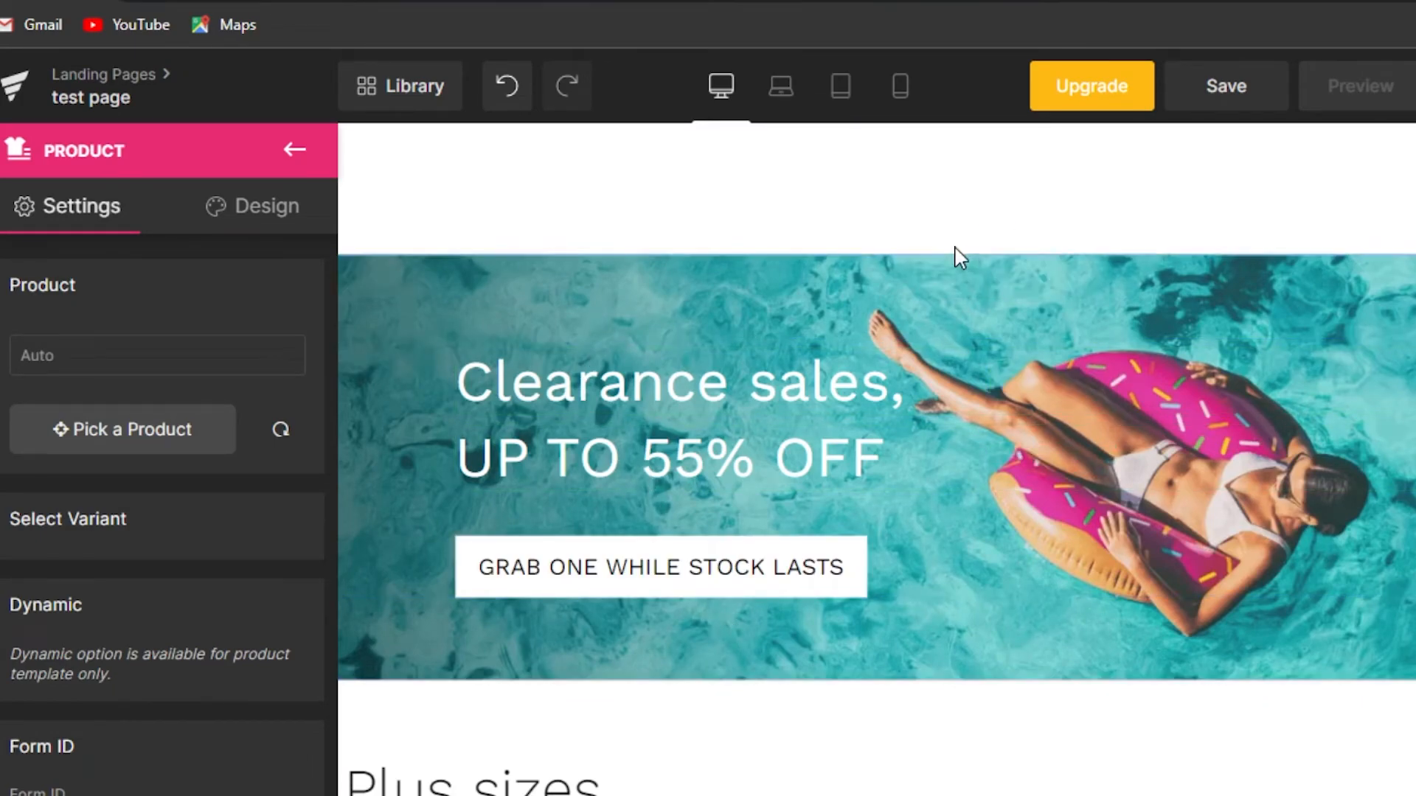
Delete the row of three product placeholders beneath the "SHOP ALL LOOKS" link in the New arrivals section
{"action": "scroll", "coordinate": [876, 459], "scroll_direction": "up", "scroll_amount": 8}
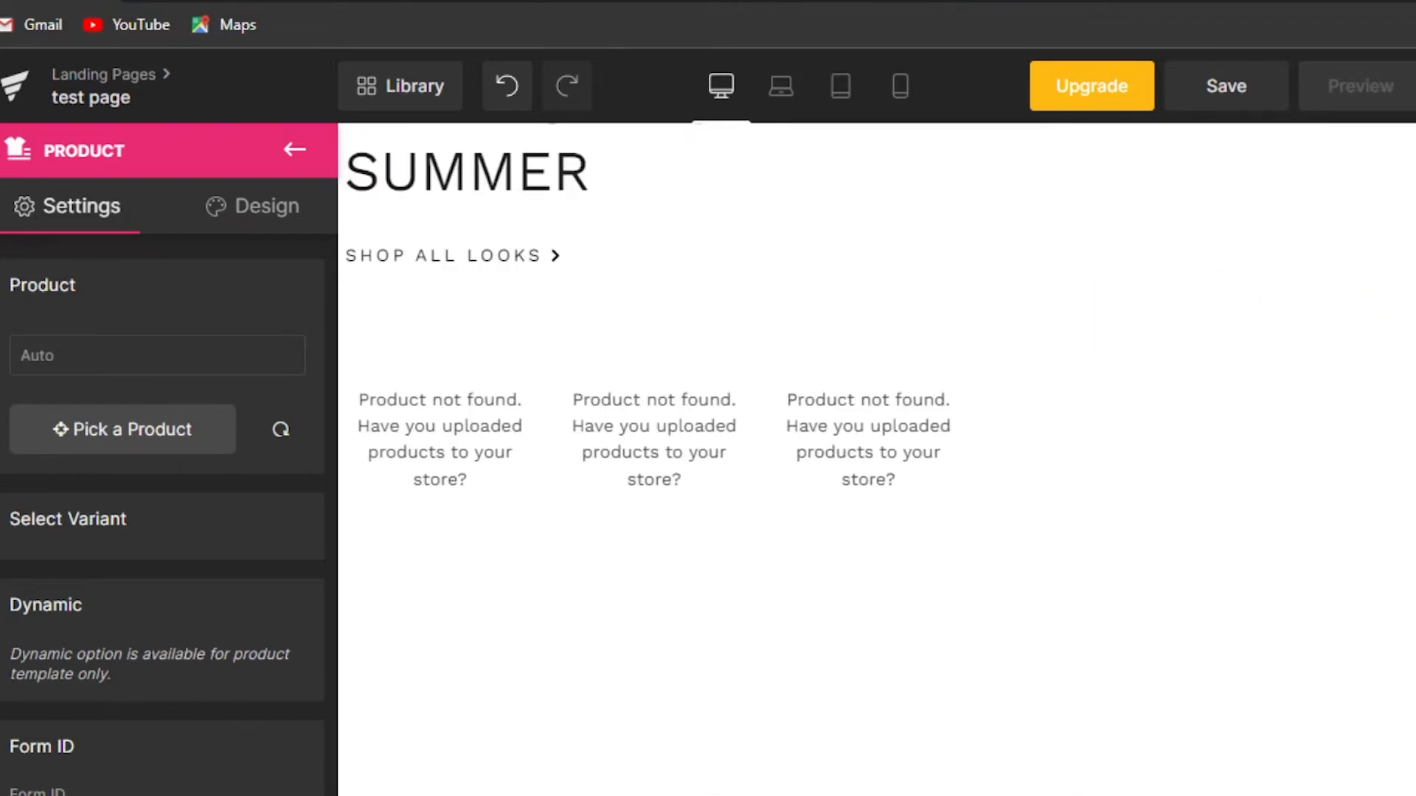
{"action": "scroll", "coordinate": [816, 423], "scroll_direction": "up", "scroll_amount": 2}
{"action": "scroll", "coordinate": [815, 423], "scroll_direction": "down", "scroll_amount": 2}
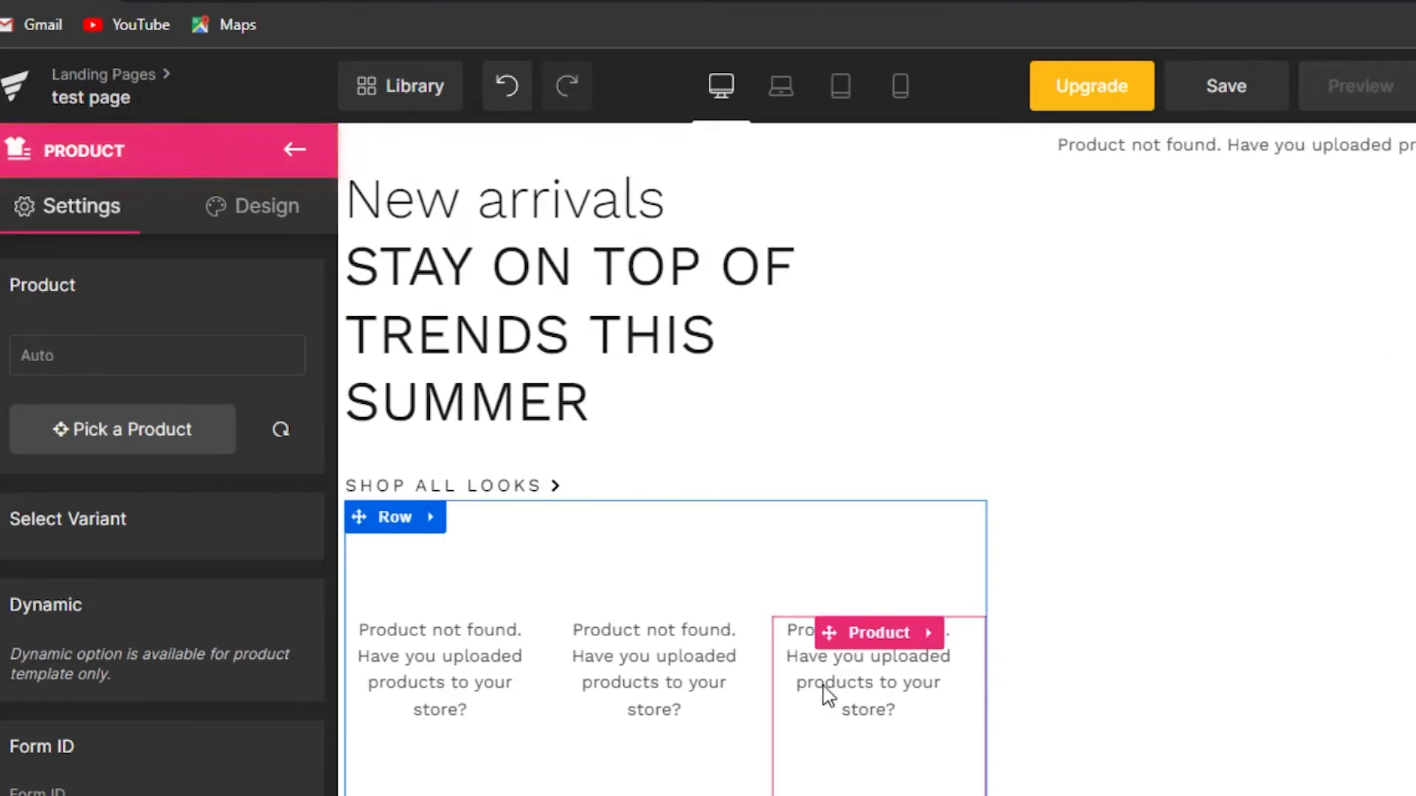
{"action": "right_click", "coordinate": [613, 610]}
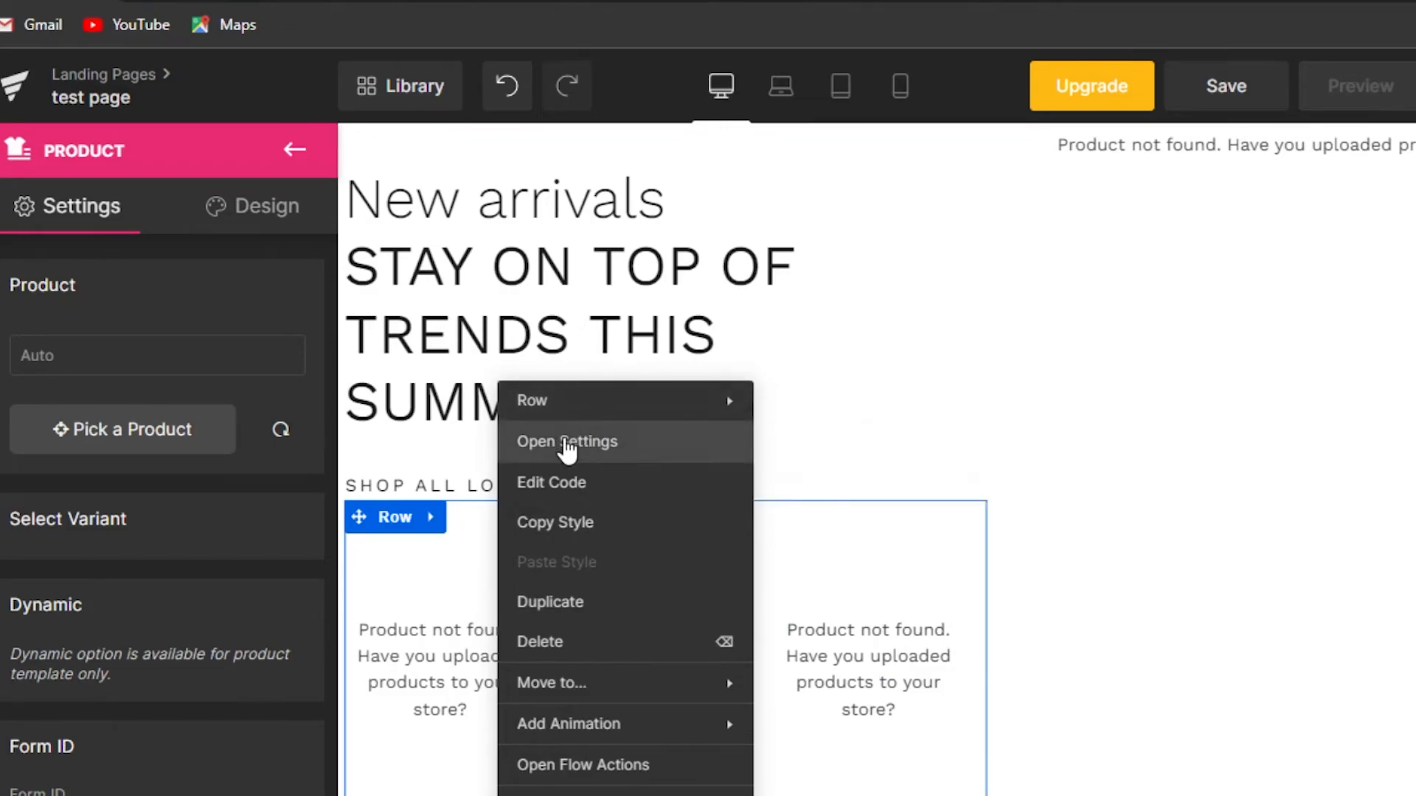
{"action": "mouse_move", "coordinate": [549, 701]}
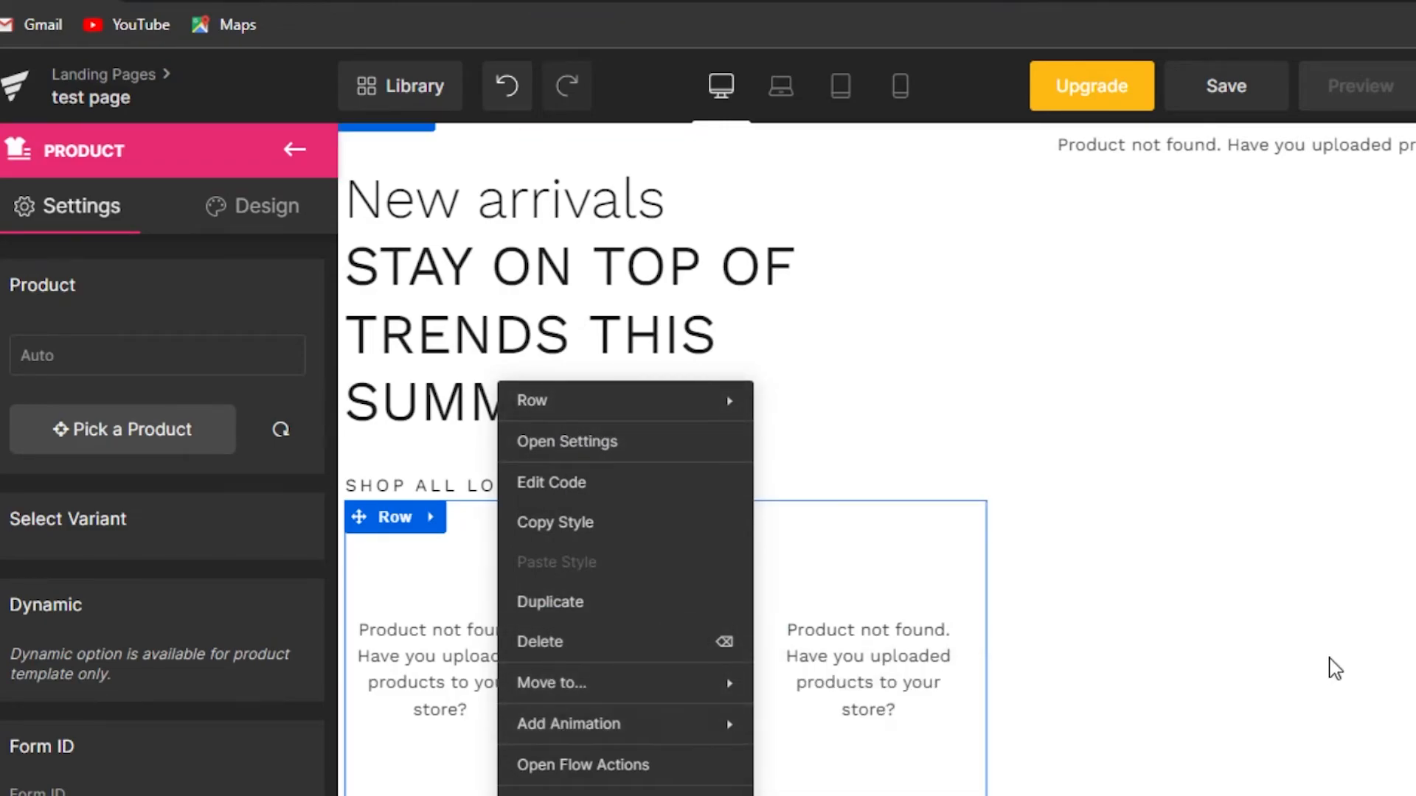
{"action": "scroll", "coordinate": [877, 457], "scroll_direction": "down", "scroll_amount": 2}
{"action": "scroll", "coordinate": [877, 457], "scroll_direction": "down", "scroll_amount": 1}
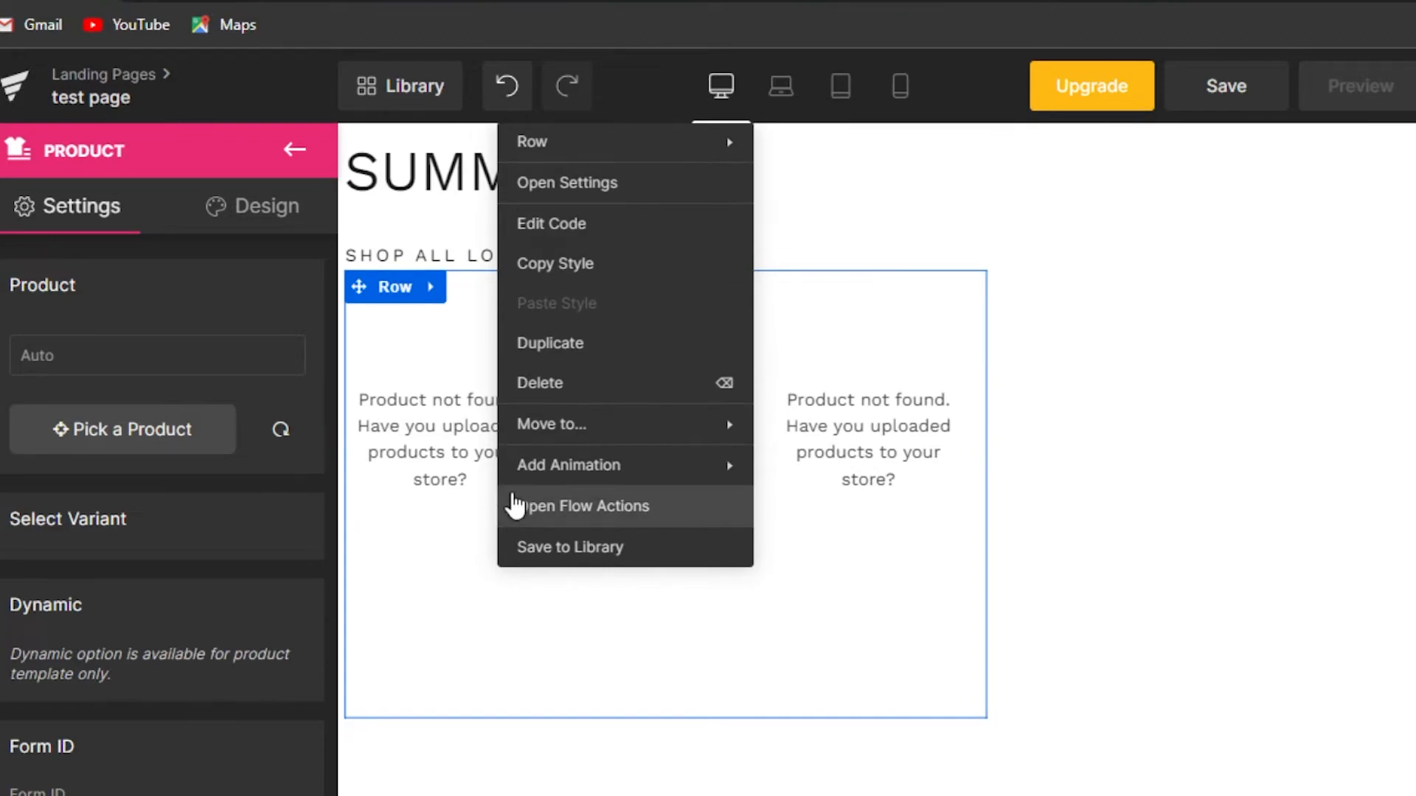
{"action": "left_click", "coordinate": [552, 385]}
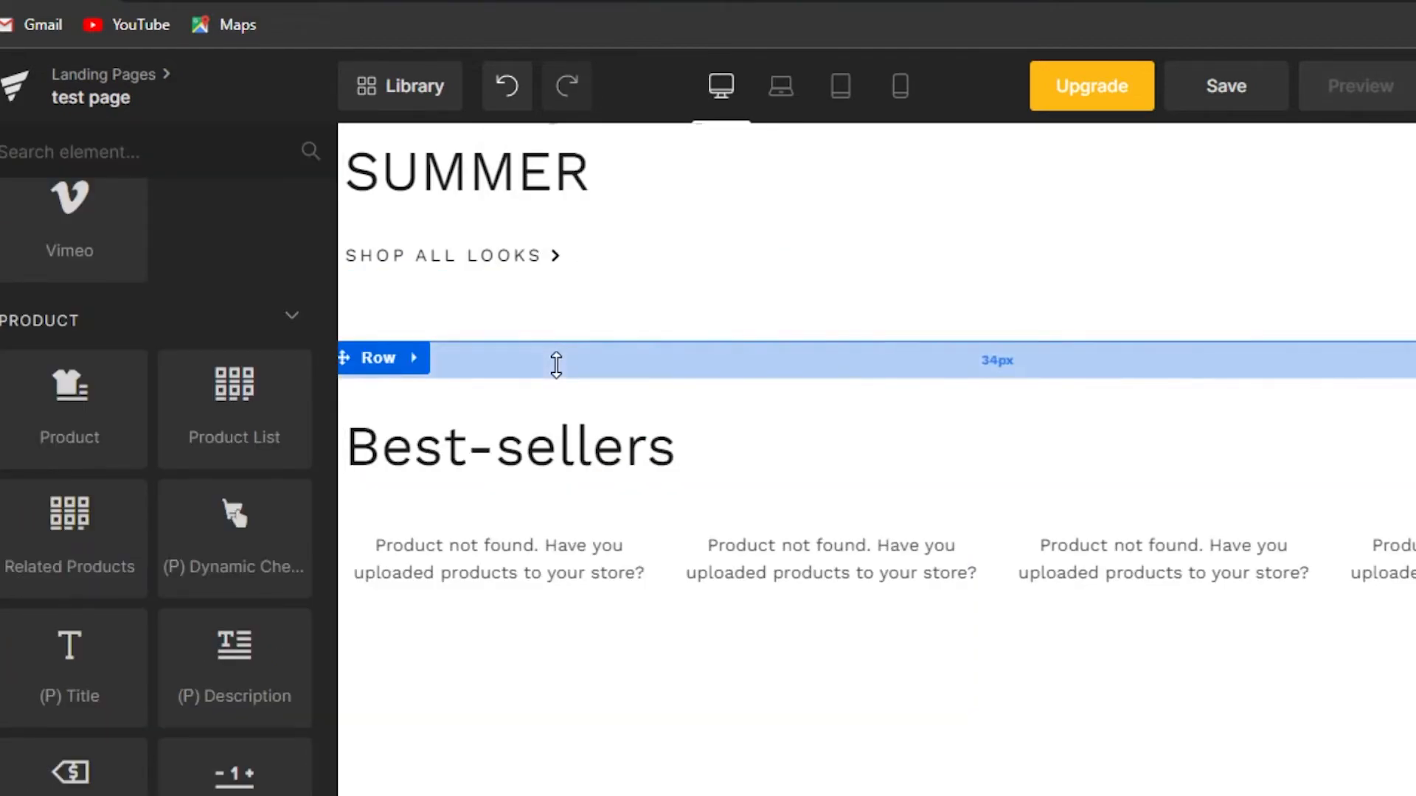
Delete the entire Best-sellers row above the clearance sales banner
{"action": "left_click", "coordinate": [556, 365]}
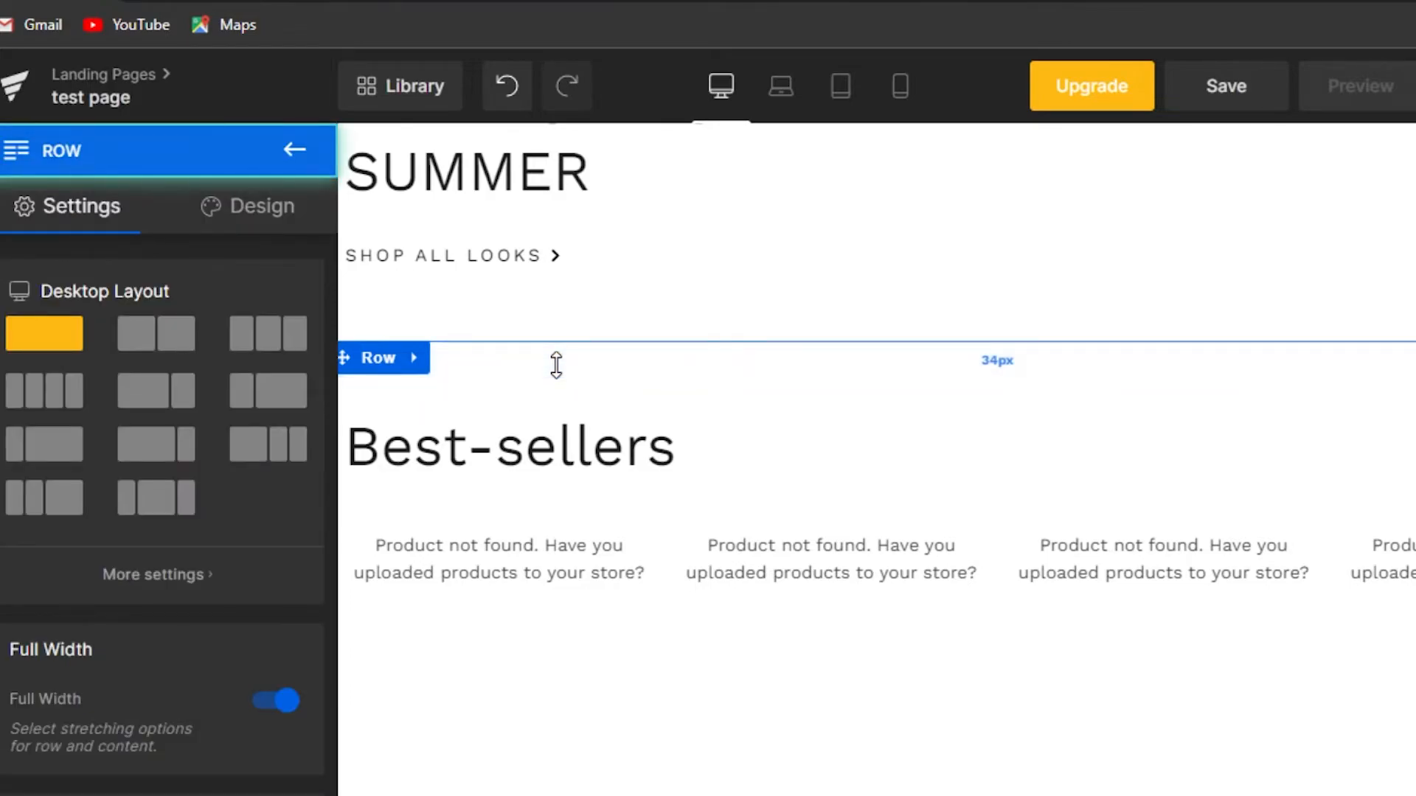
{"action": "right_click", "coordinate": [502, 359]}
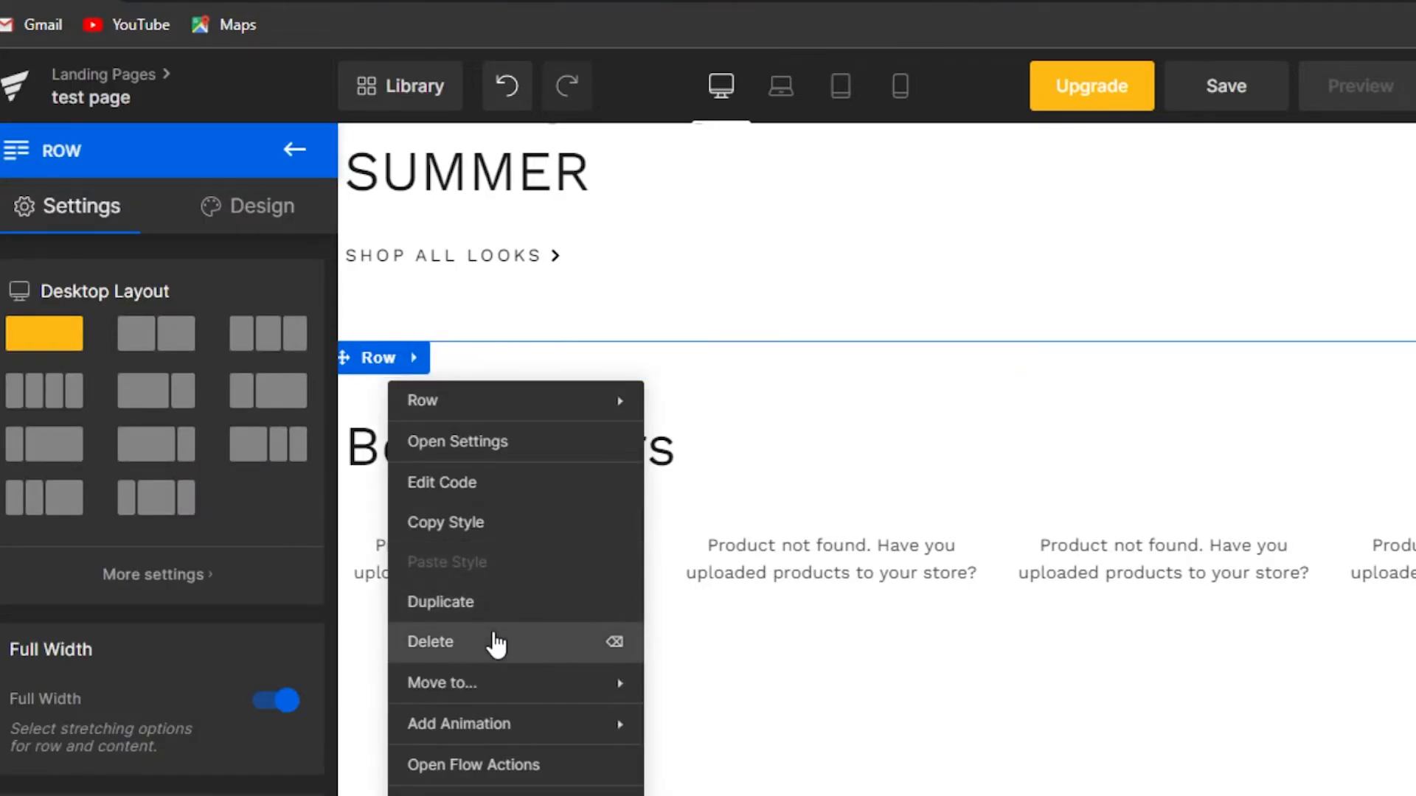
{"action": "left_click", "coordinate": [496, 642]}
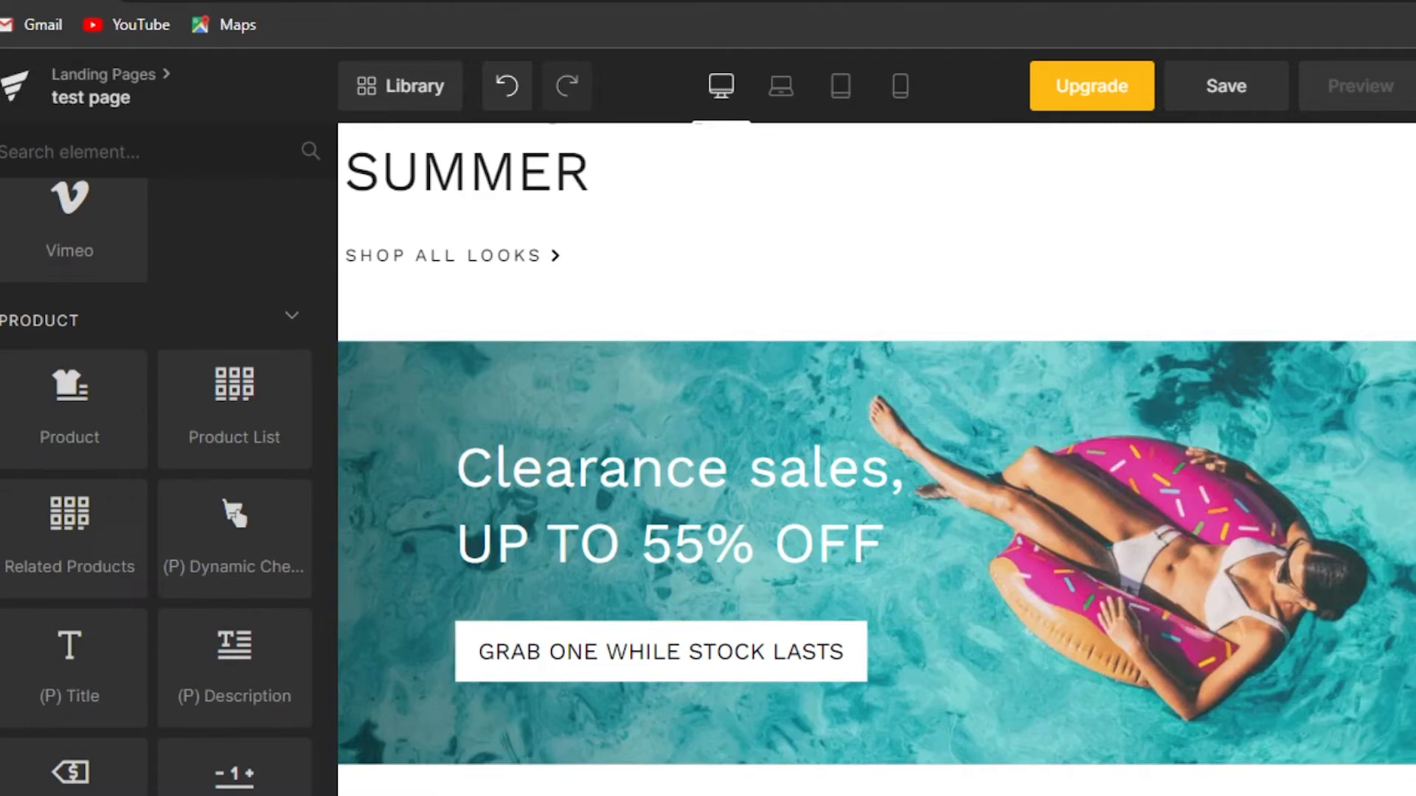
Change the text of the "Shop the collection" button in the Plus sizes section to "BUY NOW"
{"action": "scroll", "coordinate": [876, 457], "scroll_direction": "down", "scroll_amount": 8}
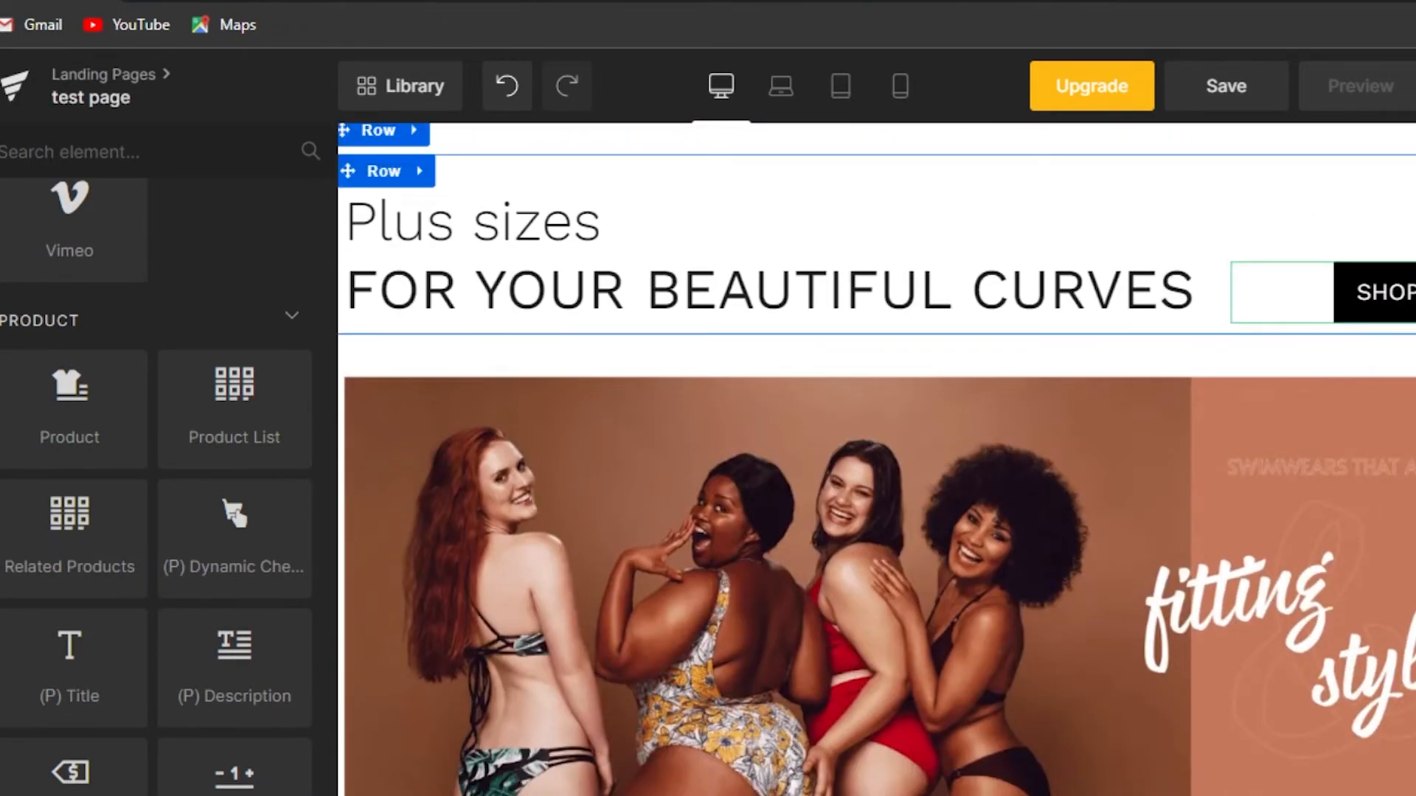
{"action": "left_click", "coordinate": [1386, 293]}
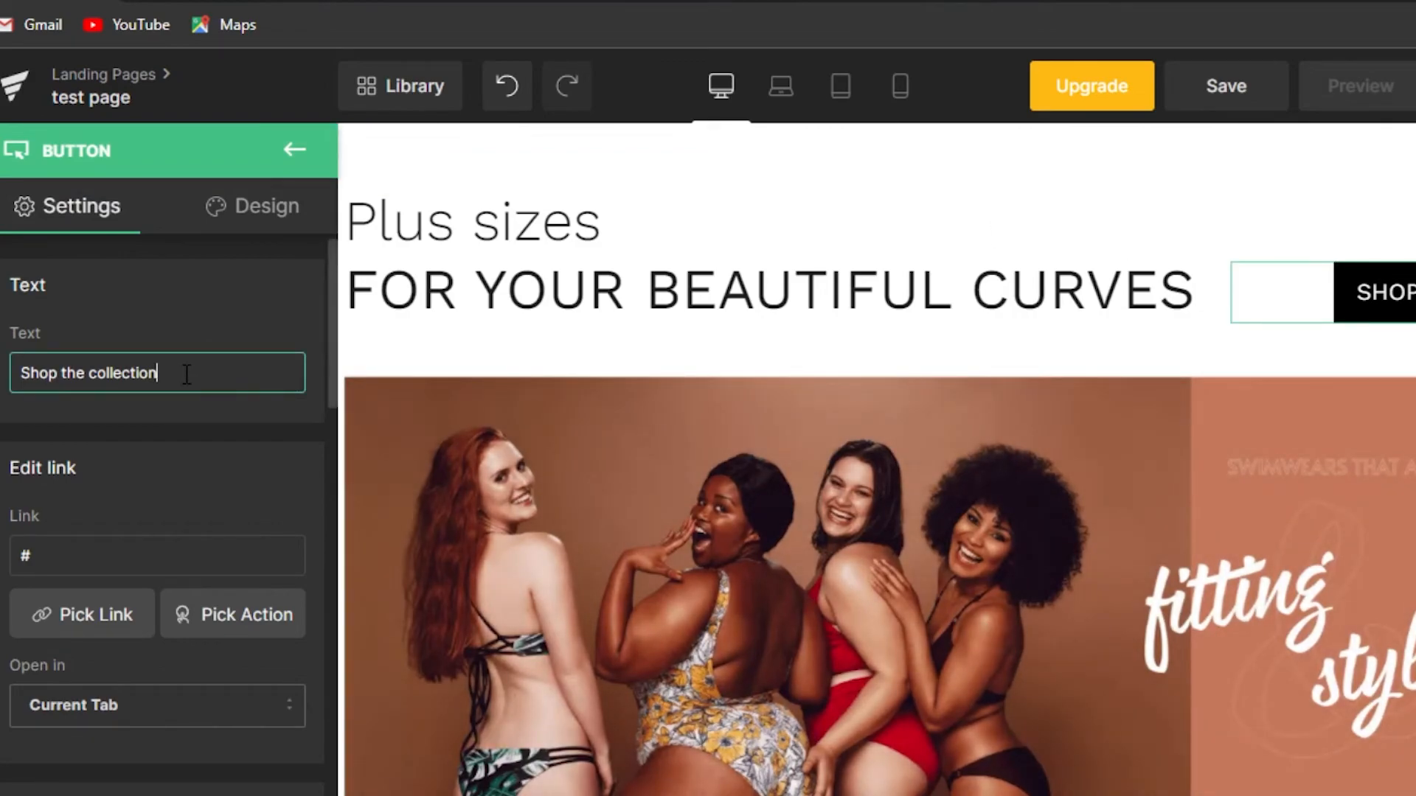
{"action": "left_click", "coordinate": [187, 375]}
{"action": "key", "text": "BackSpace"}
{"action": "key", "text": "BackSpace"}
{"action": "key", "text": "BackSpace"}
{"action": "key", "text": "BackSpace"}
{"action": "key", "text": "BackSpace"}
{"action": "key", "text": "BackSpace"}
{"action": "key", "text": "BackSpace"}
{"action": "key", "text": "BackSpace"}
{"action": "key", "text": "BackSpace"}
{"action": "key", "text": "BackSpace"}
{"action": "key", "text": "BackSpace"}
{"action": "key", "text": "BackSpace"}
{"action": "key", "text": "BackSpace"}
{"action": "key", "text": "BackSpace"}
{"action": "key", "text": "BackSpace"}
{"action": "type", "text": "BUY NOW"}
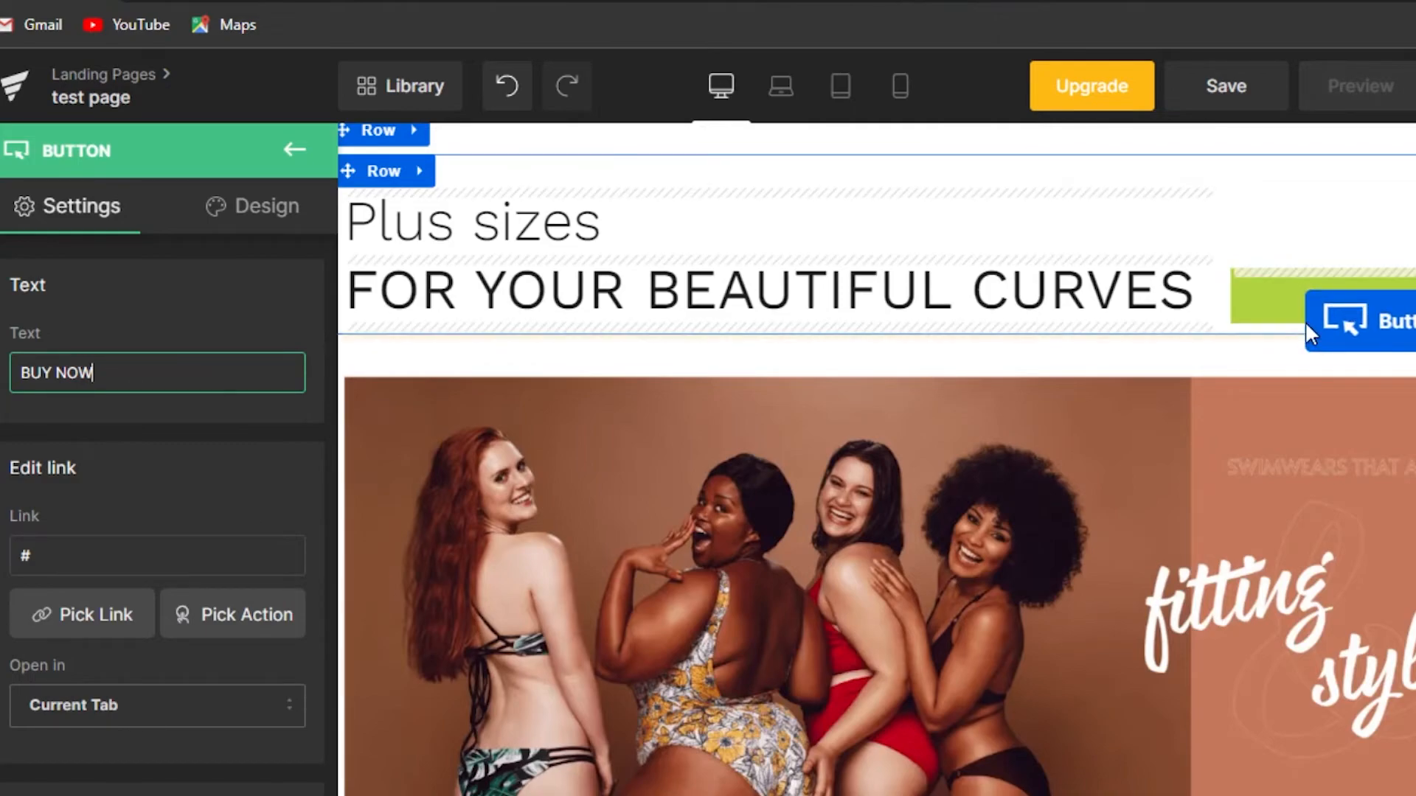
Move the "BUY NOW" button below the Plus sizes heading row, above the image, and open its link for editing
{"action": "left_click_drag", "start_coordinate": [1310, 306], "coordinate": [1311, 306]}
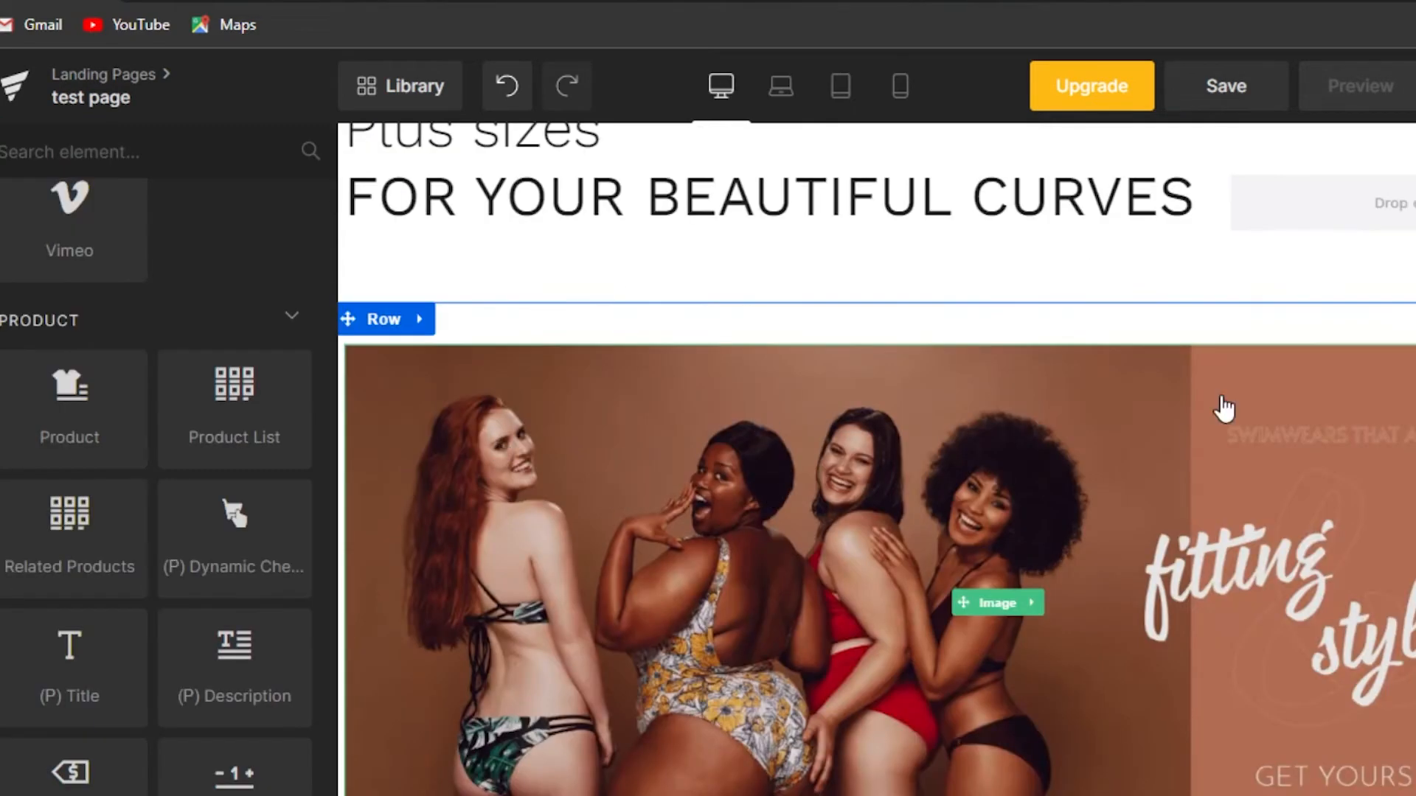
{"action": "left_click", "coordinate": [445, 337]}
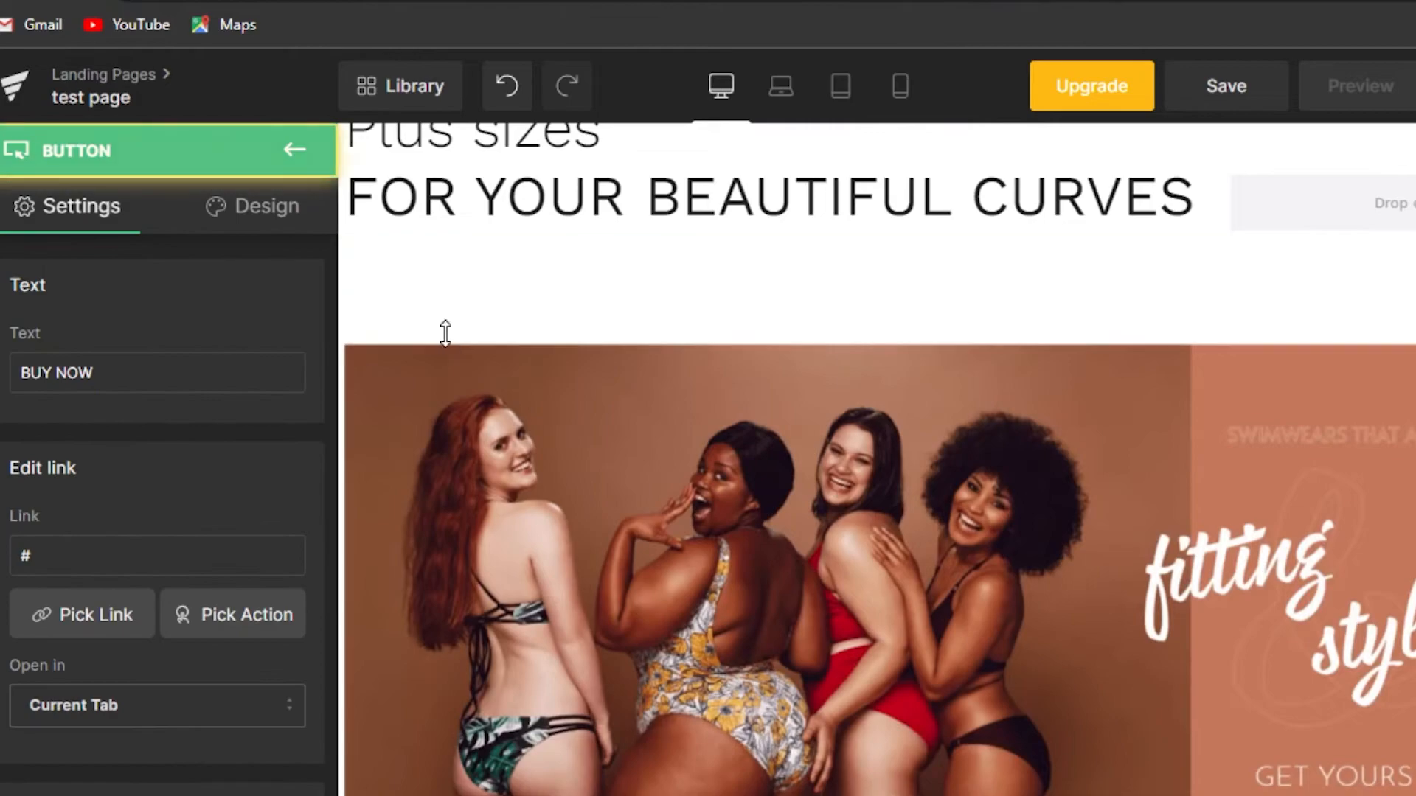
{"action": "left_click", "coordinate": [114, 557]}
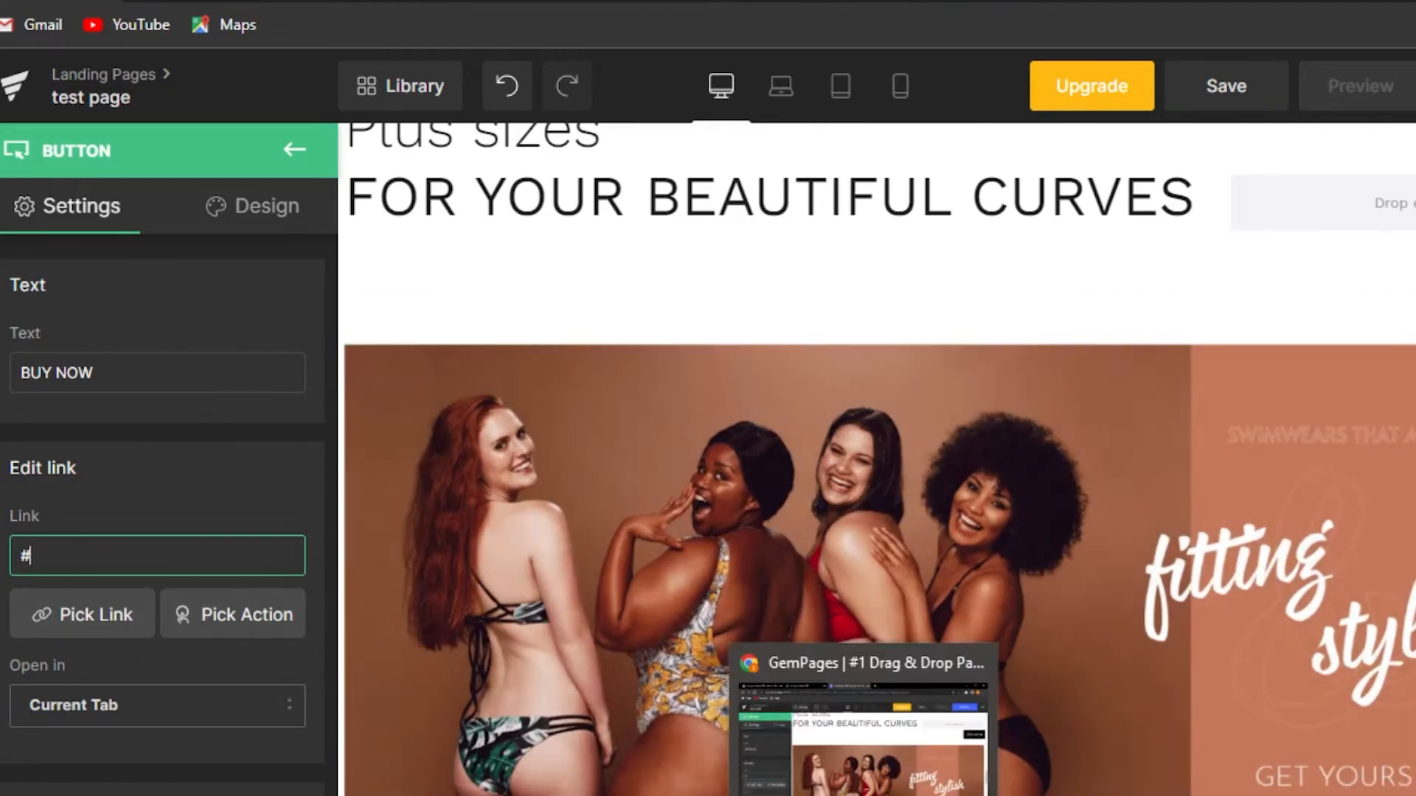
{"action": "scroll", "coordinate": [1314, 570], "scroll_direction": "down", "scroll_amount": 10}
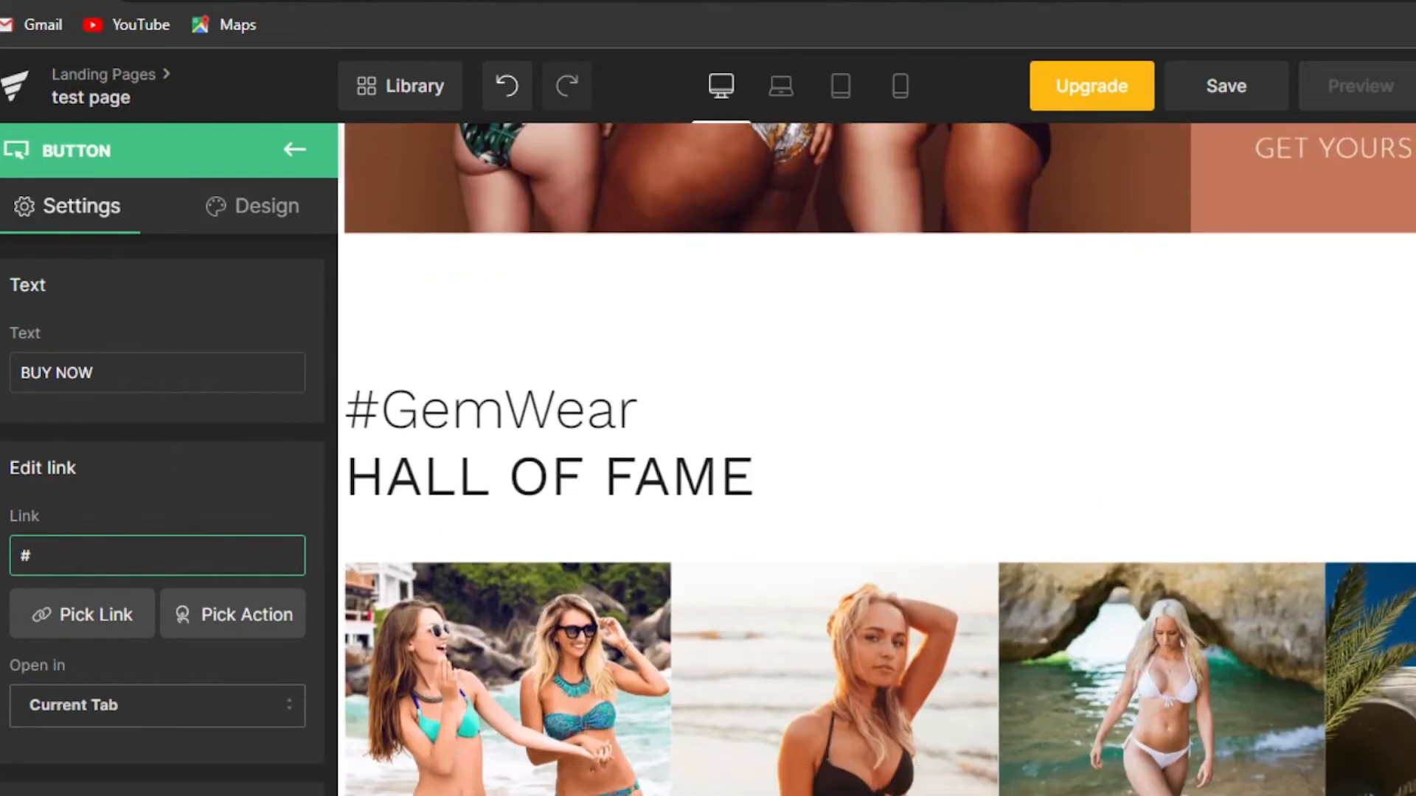
Review the sections of the customized landing page and the design options for the "BUY NOW" button
{"action": "scroll", "coordinate": [876, 457], "scroll_direction": "down", "scroll_amount": 10}
{"action": "scroll", "coordinate": [877, 457], "scroll_direction": "up", "scroll_amount": 2}
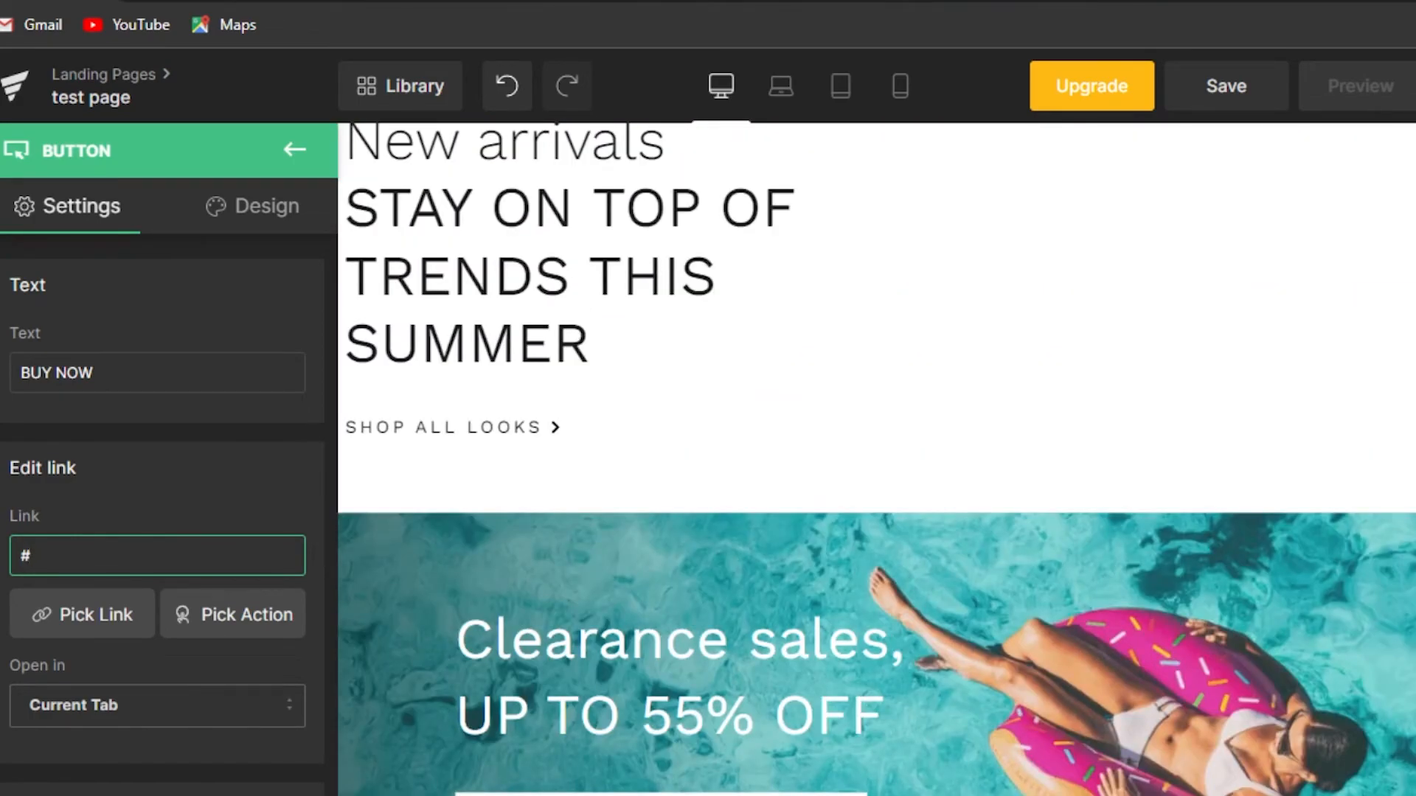
{"action": "scroll", "coordinate": [877, 457], "scroll_direction": "up", "scroll_amount": 10}
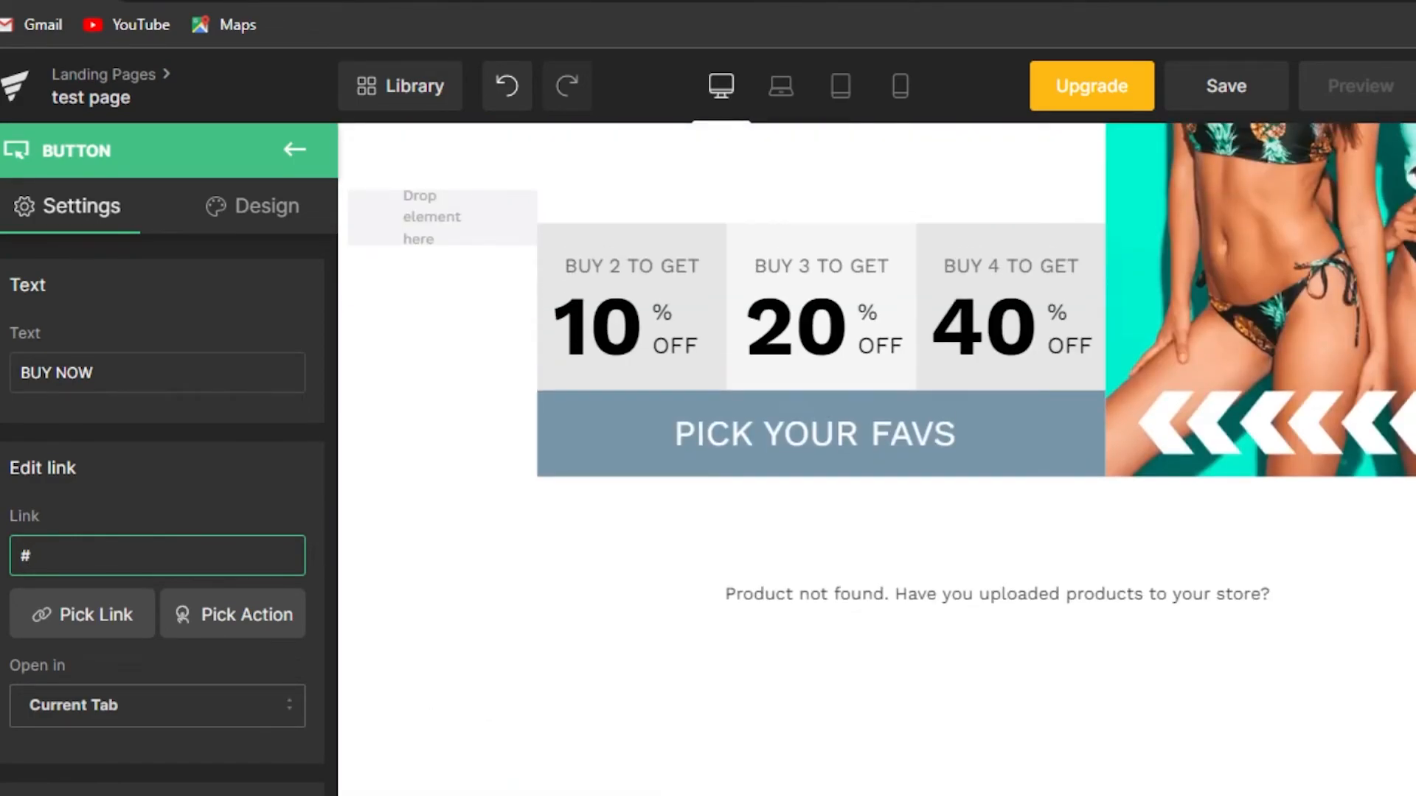
{"action": "scroll", "coordinate": [877, 457], "scroll_direction": "up", "scroll_amount": 5}
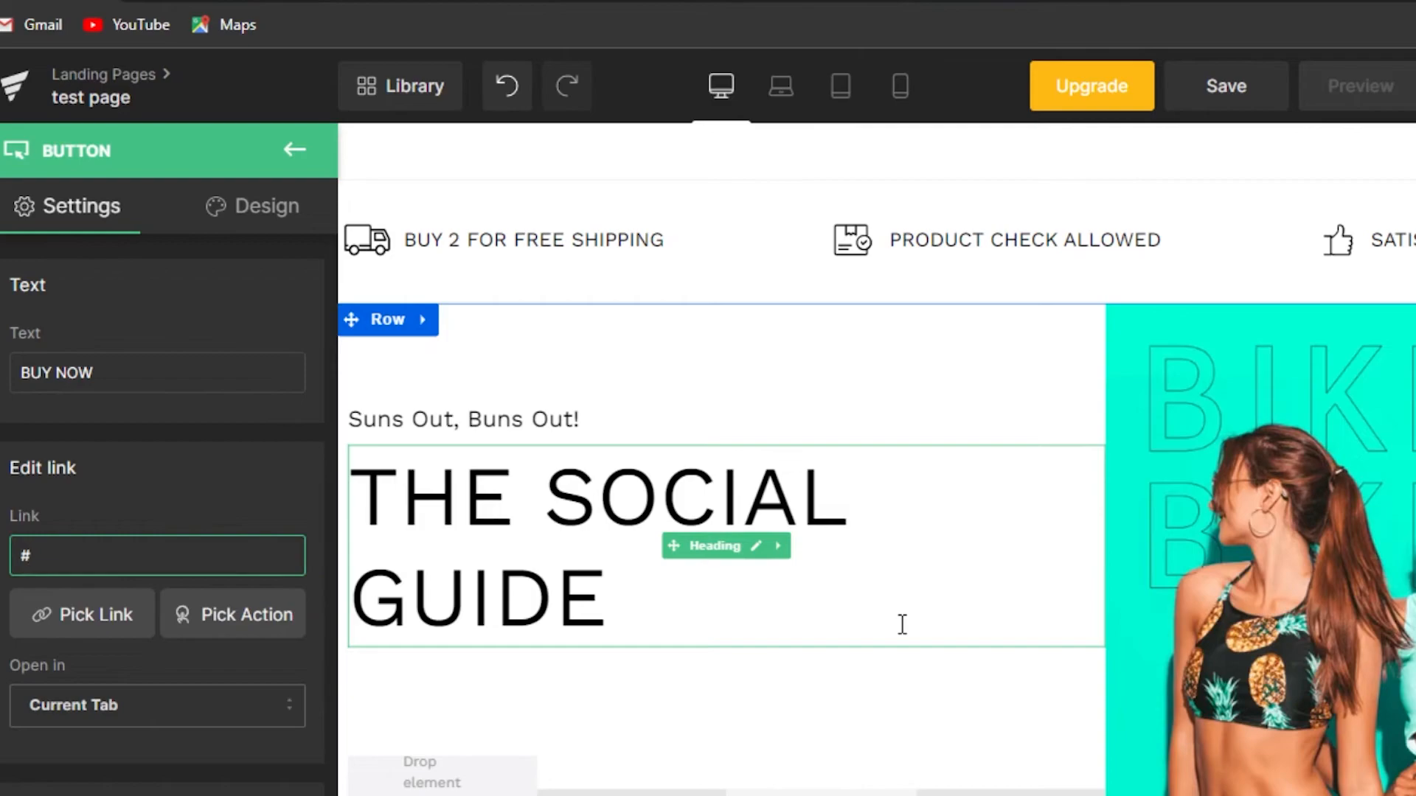
{"action": "left_click", "coordinate": [264, 226]}
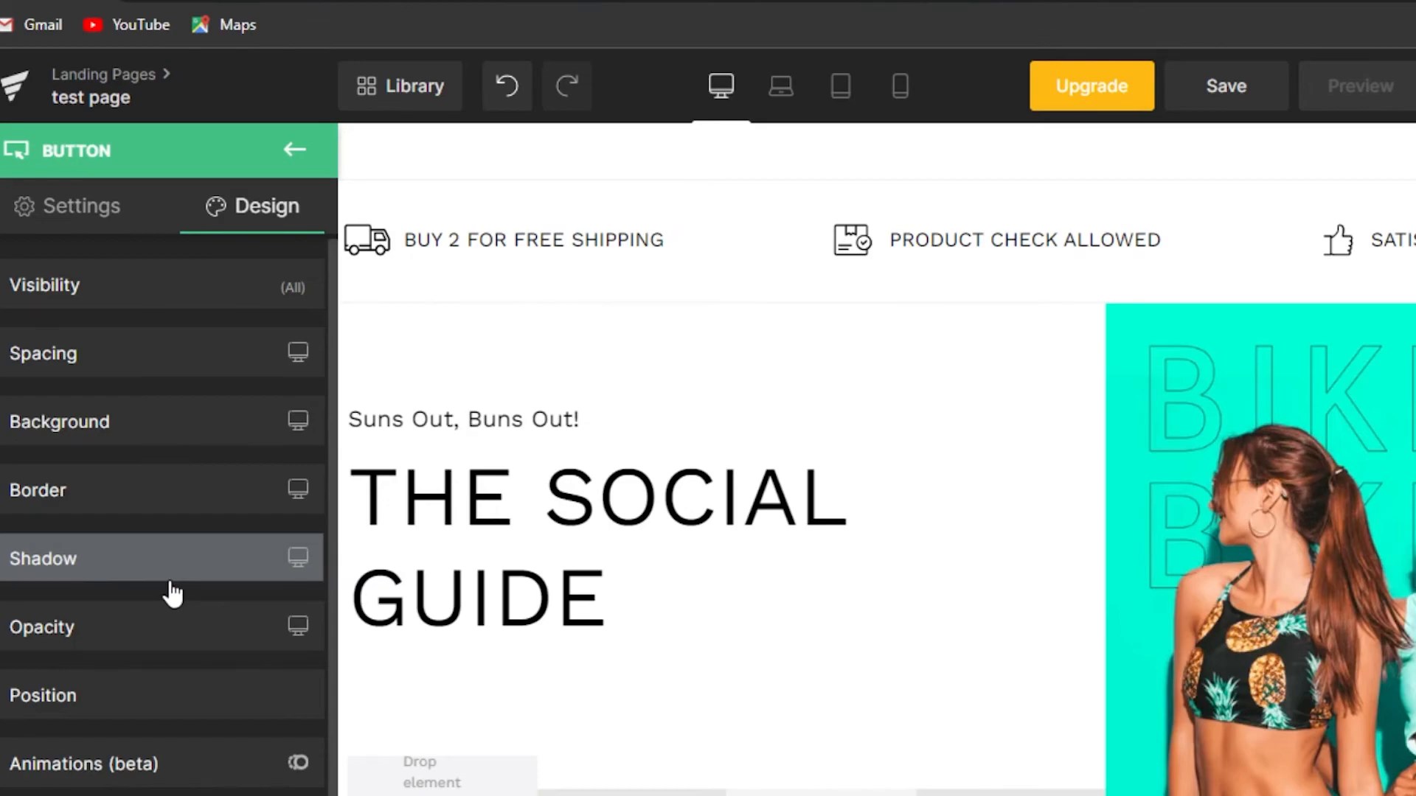
{"action": "scroll", "coordinate": [877, 458], "scroll_direction": "down", "scroll_amount": 15}
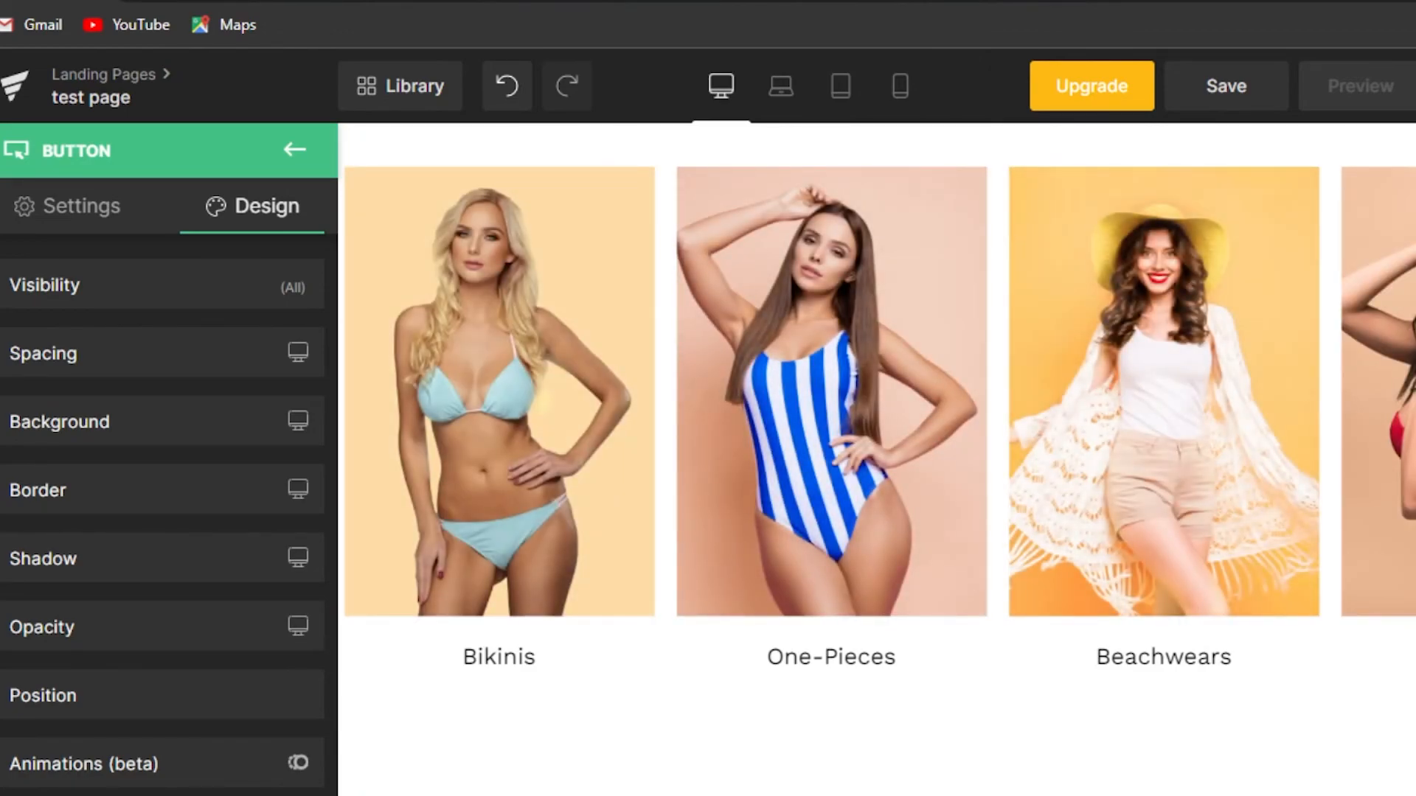
Check the template name, URL handle and meta description settings, close them without changes, and save the test page
{"action": "left_click", "coordinate": [1414, 87]}
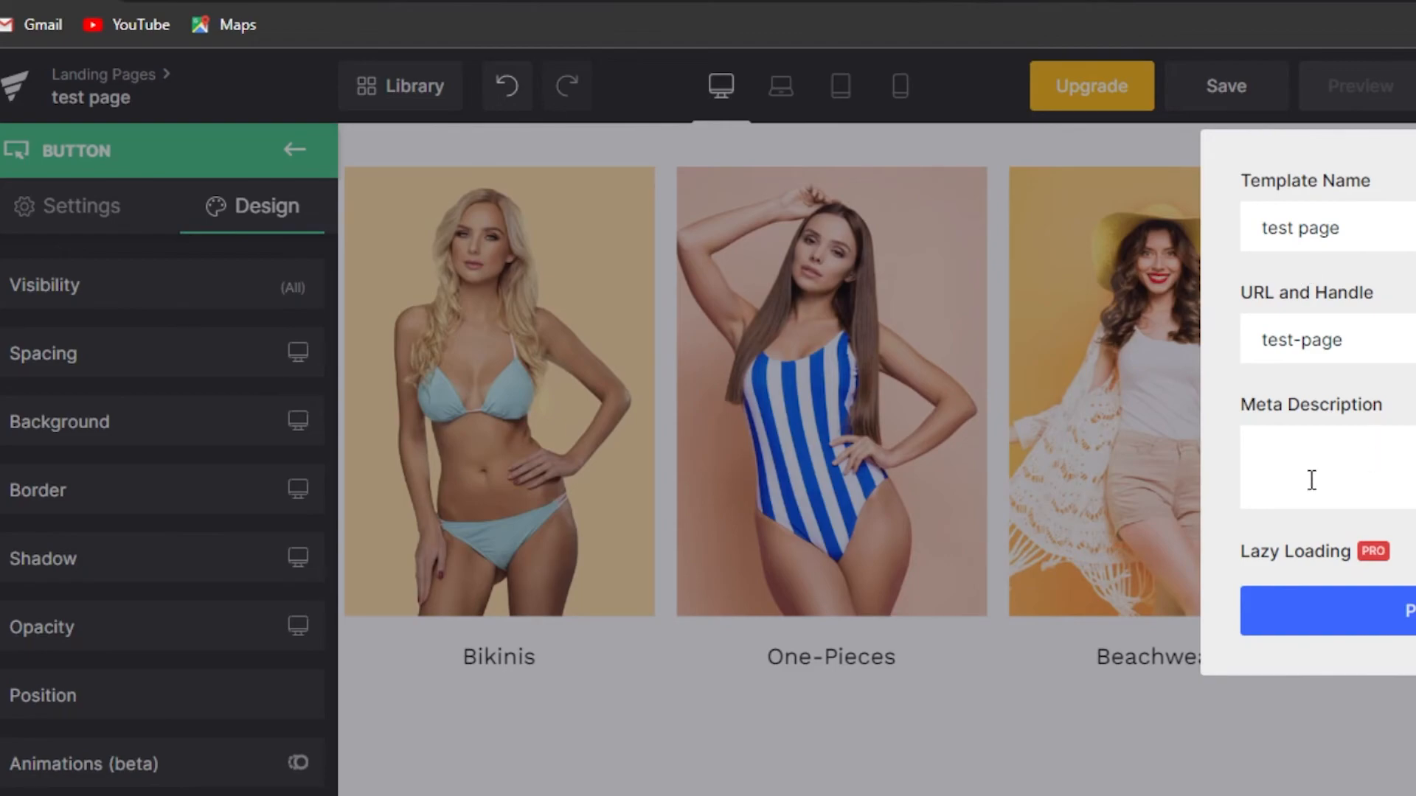
{"action": "key", "text": "Escape"}
{"action": "left_click", "coordinate": [1225, 92]}
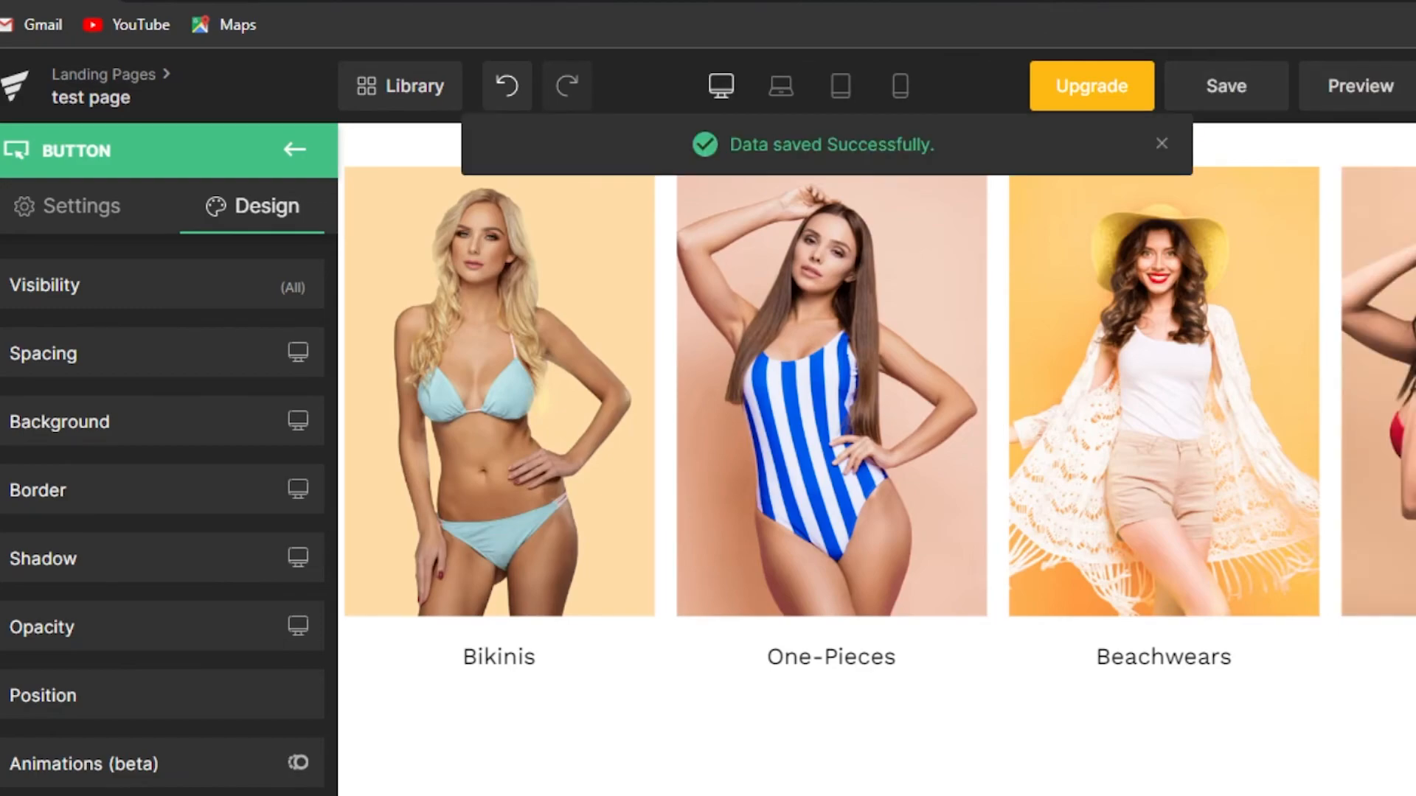
Open the template library and browse all available page templates
{"action": "scroll", "coordinate": [877, 457], "scroll_direction": "down", "scroll_amount": 8}
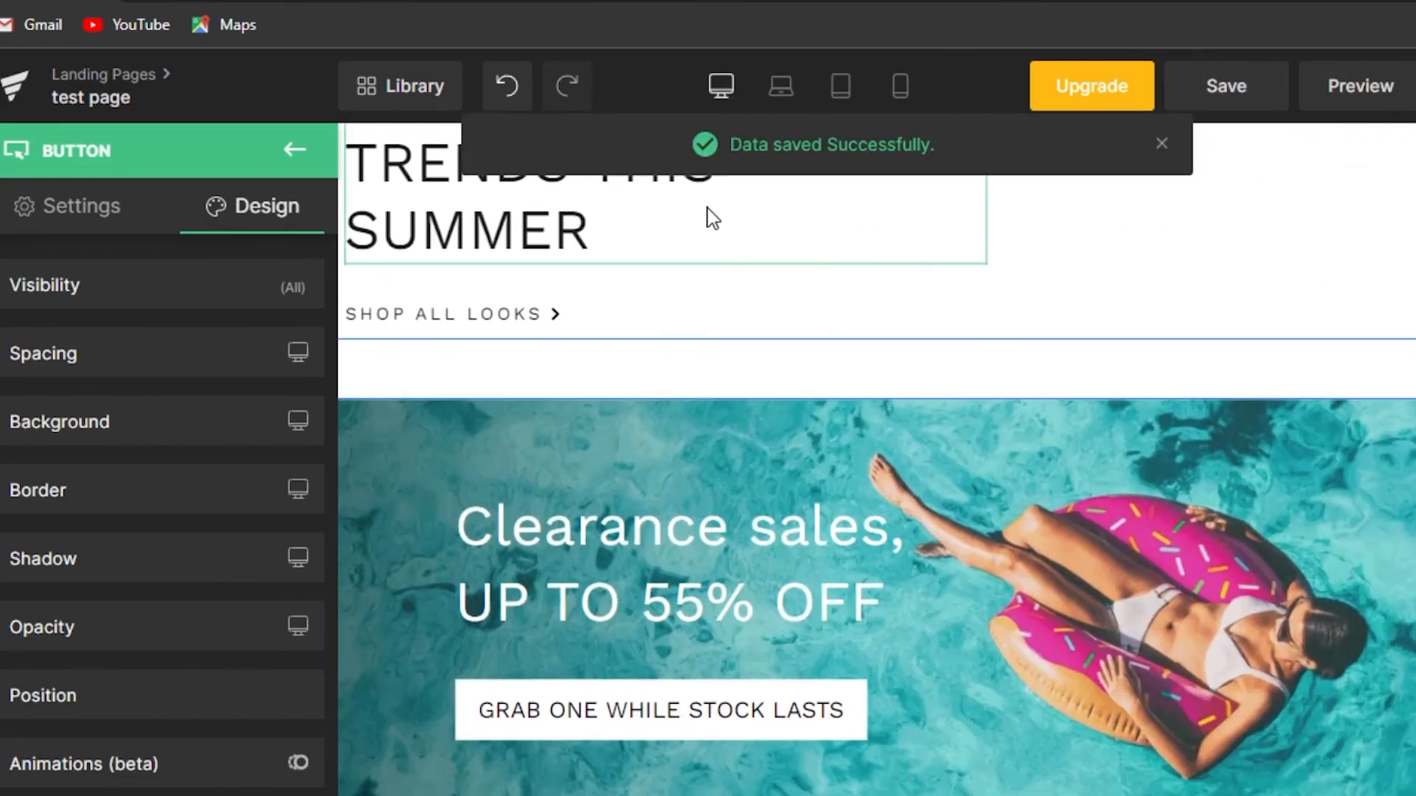
{"action": "left_click", "coordinate": [406, 88]}
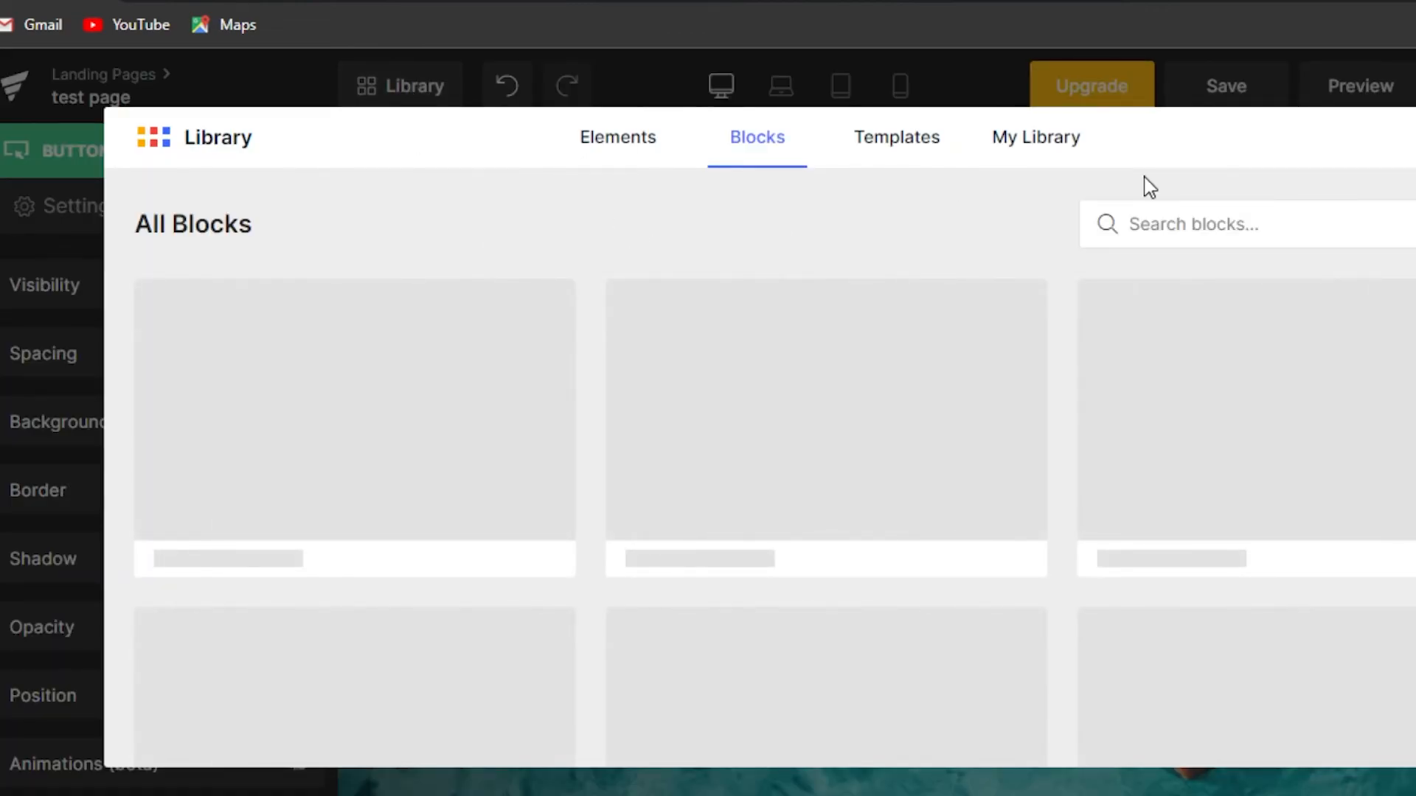
{"action": "left_click", "coordinate": [911, 151]}
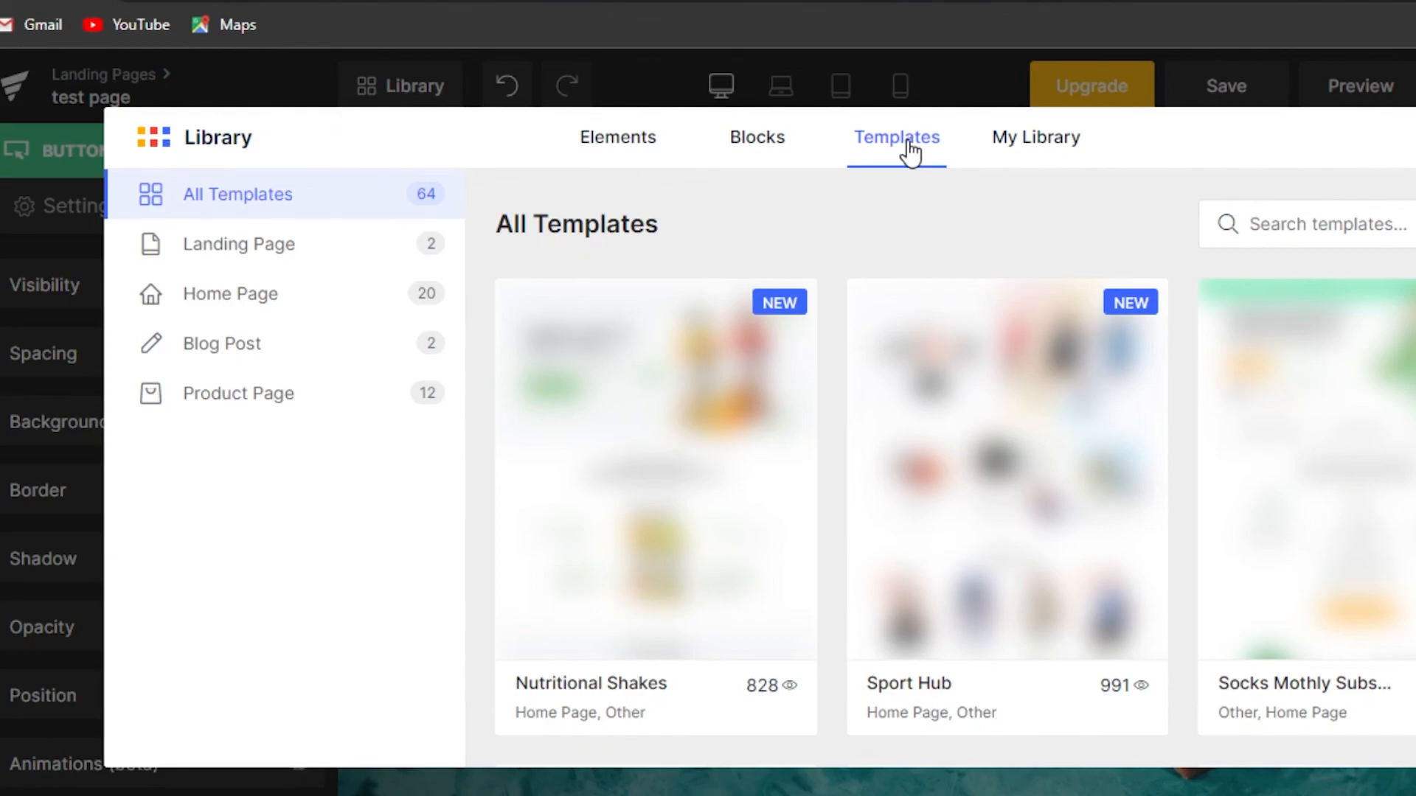
{"action": "scroll", "coordinate": [1361, 521], "scroll_direction": "down", "scroll_amount": 5}
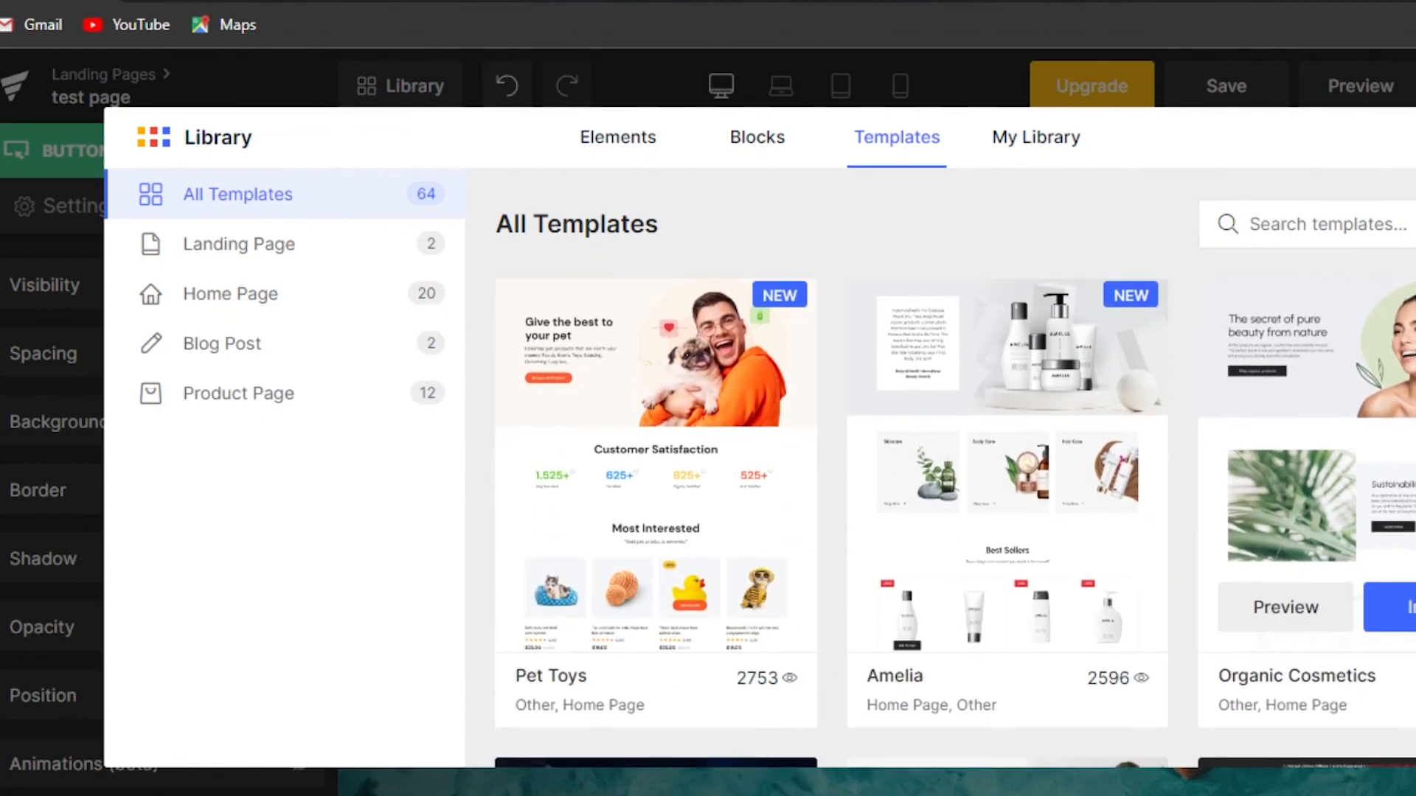
{"action": "scroll", "coordinate": [954, 523], "scroll_direction": "down", "scroll_amount": 10}
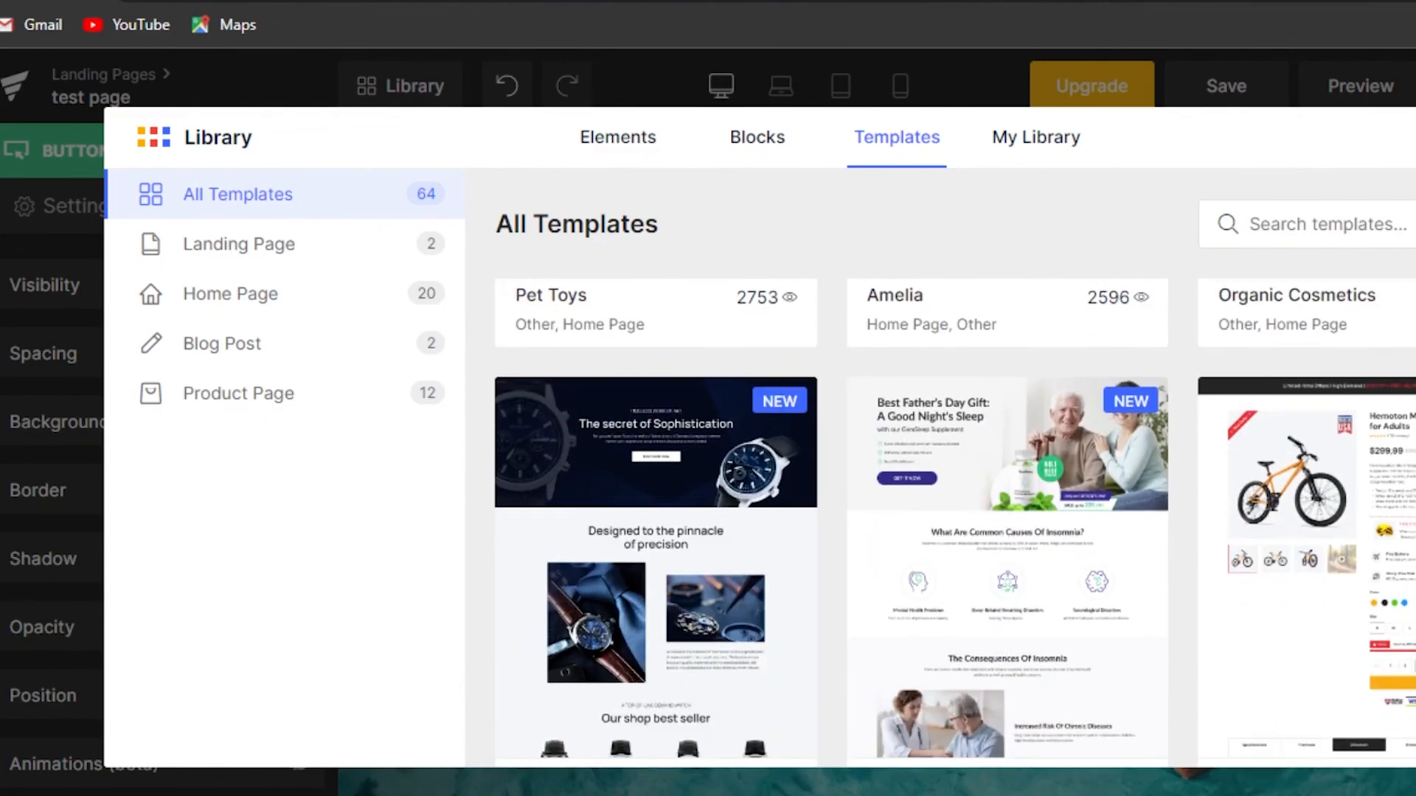
{"action": "scroll", "coordinate": [954, 524], "scroll_direction": "down", "scroll_amount": 10}
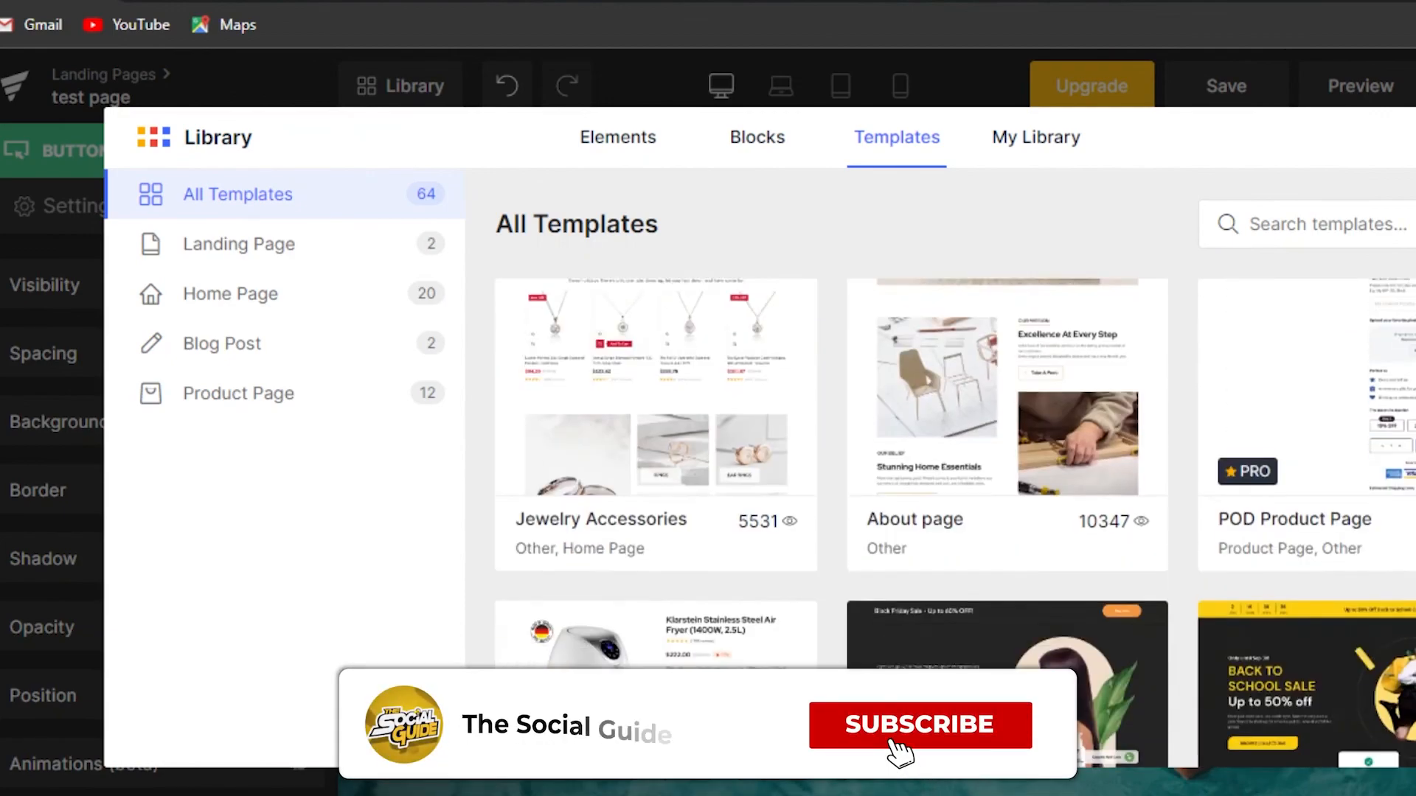
{"action": "scroll", "coordinate": [954, 523], "scroll_direction": "down", "scroll_amount": 10}
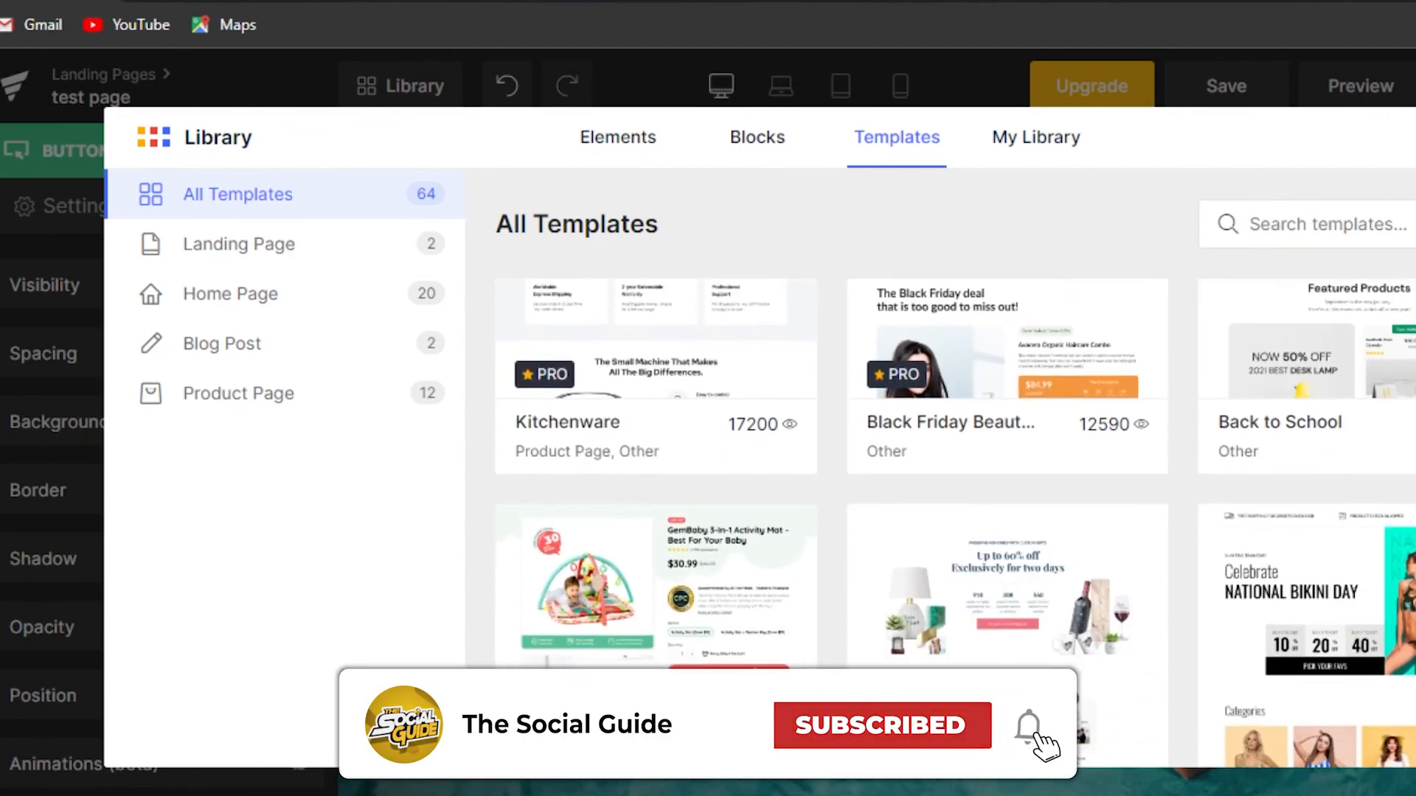
{"action": "scroll", "coordinate": [954, 523], "scroll_direction": "down", "scroll_amount": 10}
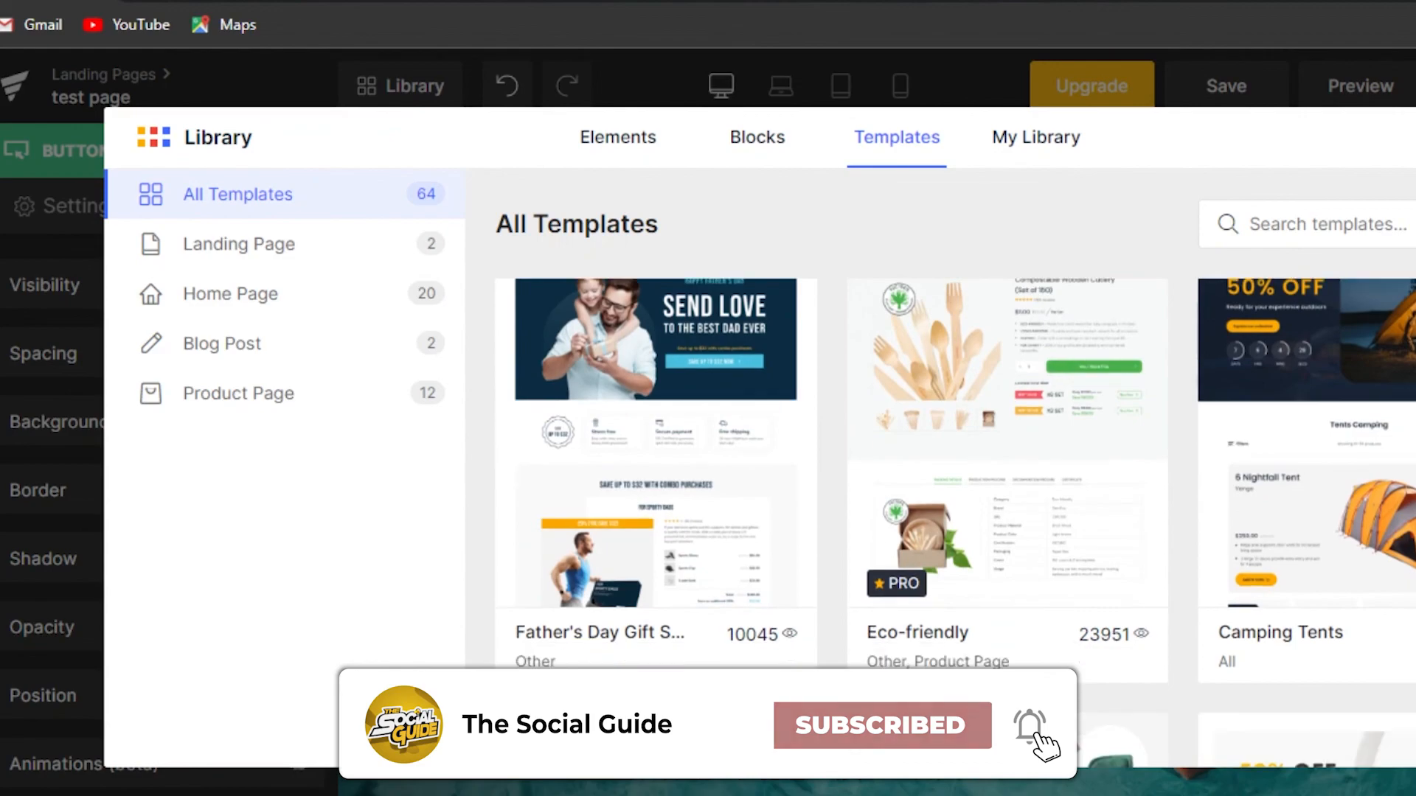
{"action": "scroll", "coordinate": [954, 524], "scroll_direction": "down", "scroll_amount": 3}
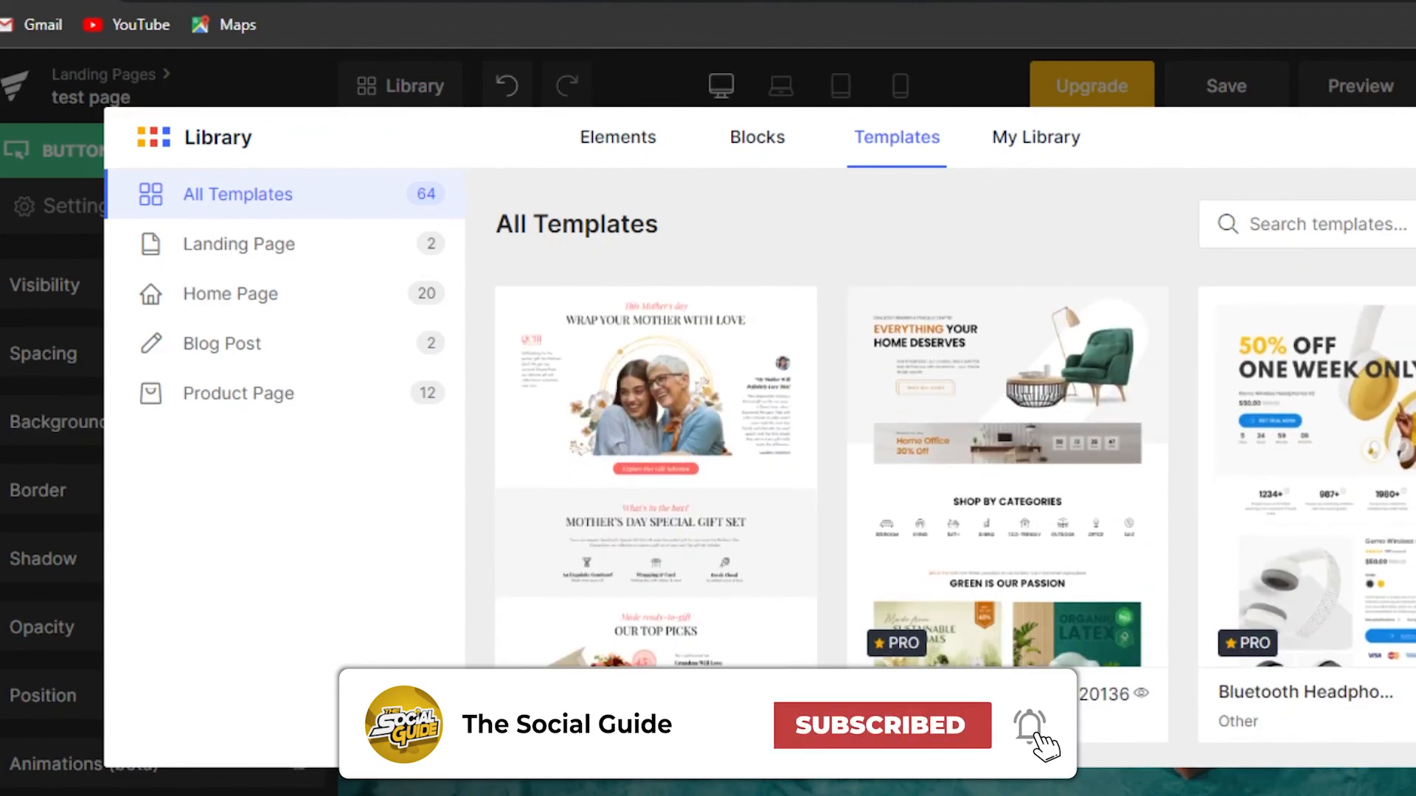